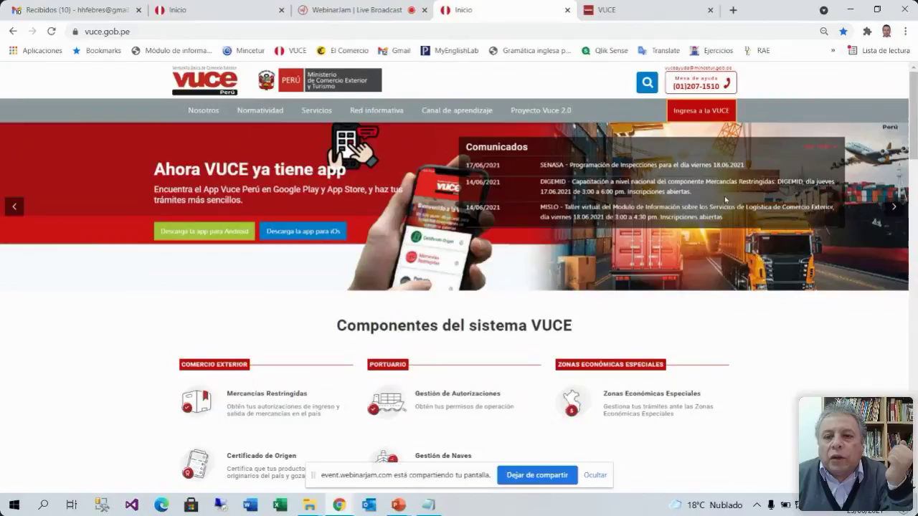
Go to the Mercancías Restringidas importer/exporter Clave SOL login page
left_click(702, 110)
scroll(686, 149, "down", 3)
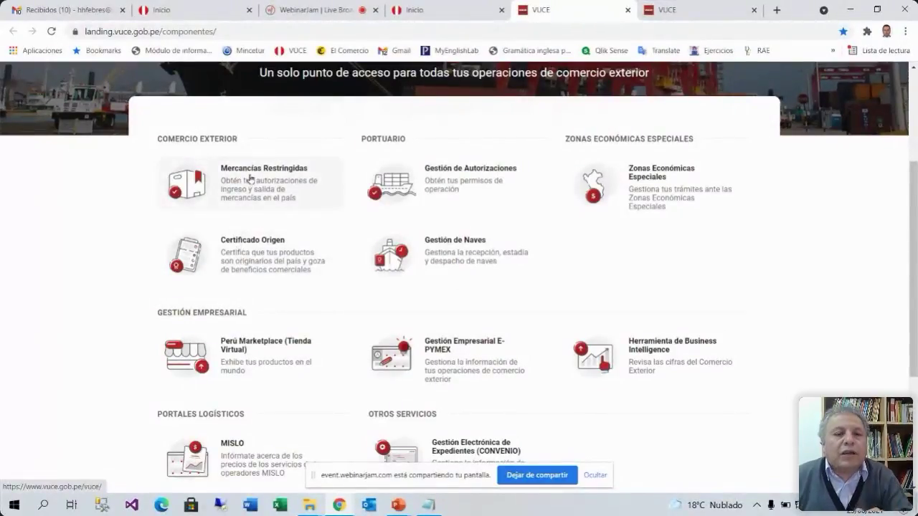
left_click(249, 175)
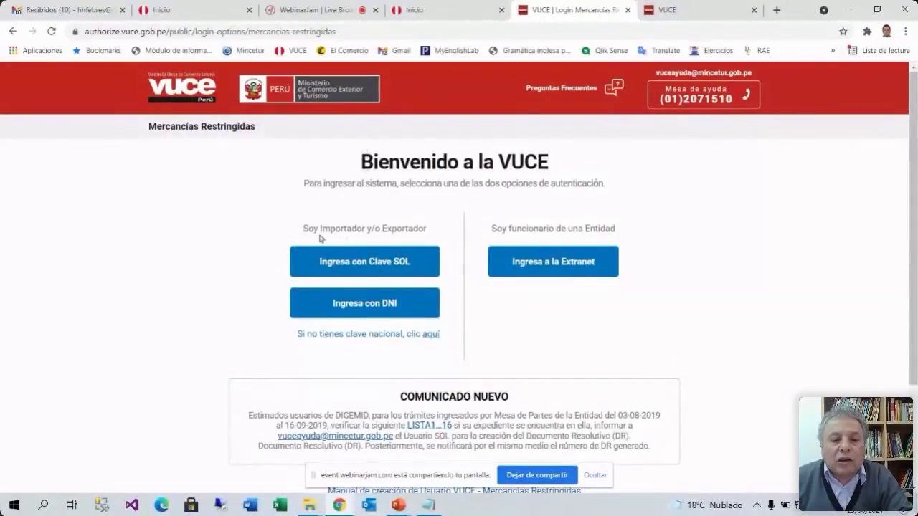
left_click_drag(300, 227, 428, 228)
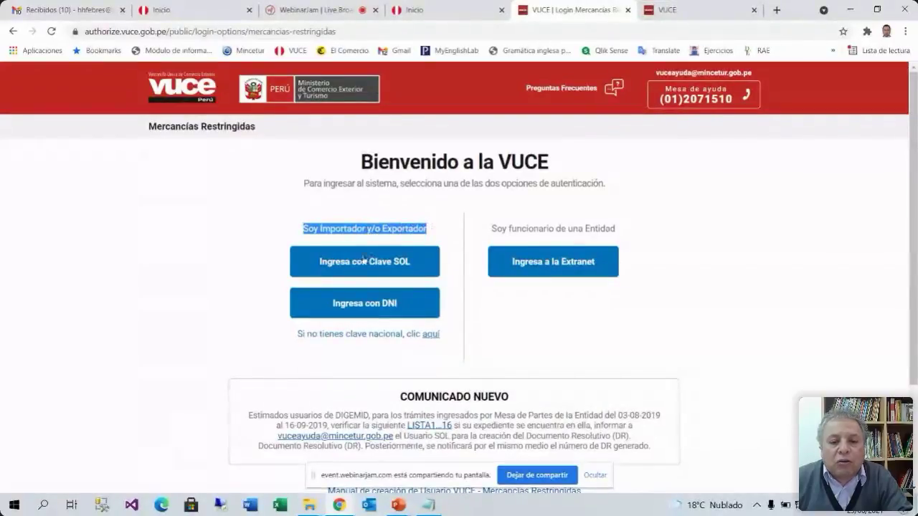
left_click(215, 258)
left_click(364, 264)
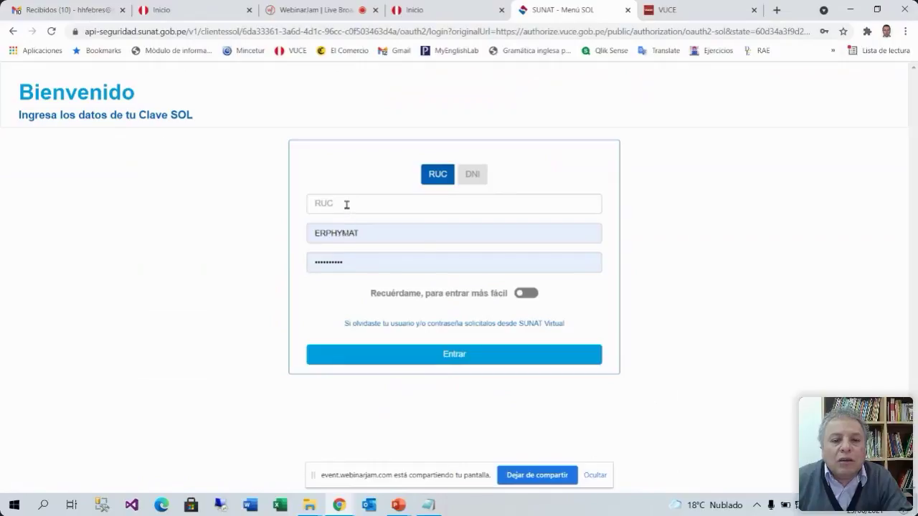
Log in with the saved RUC and username plus the account password
left_click(346, 205)
left_click(343, 234)
double_click(351, 263)
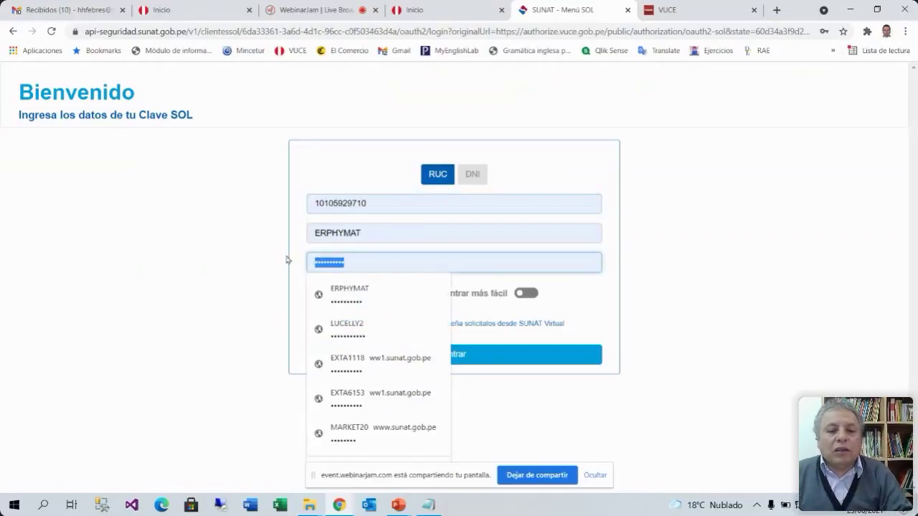
type("•••••••••")
left_click(474, 361)
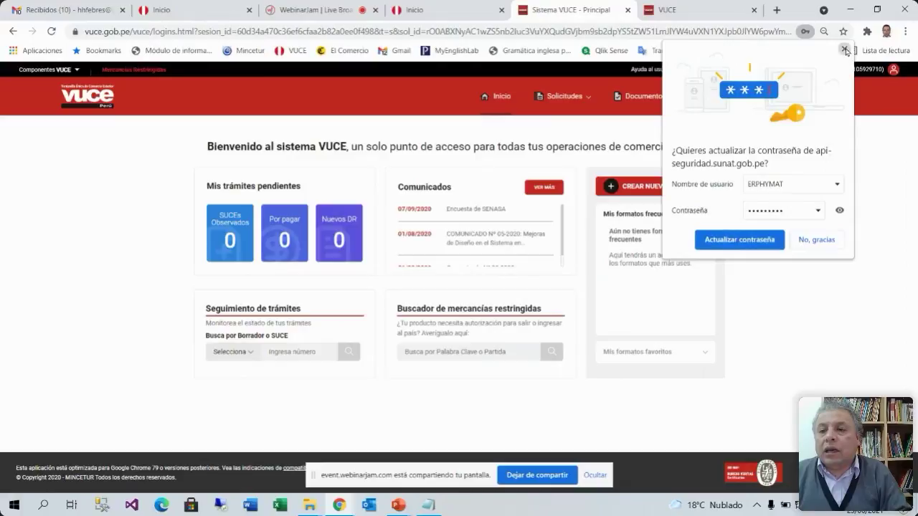
Dismiss the password prompt, review Mis datos under Actualización de datos, and return to the dashboard
left_click(845, 49)
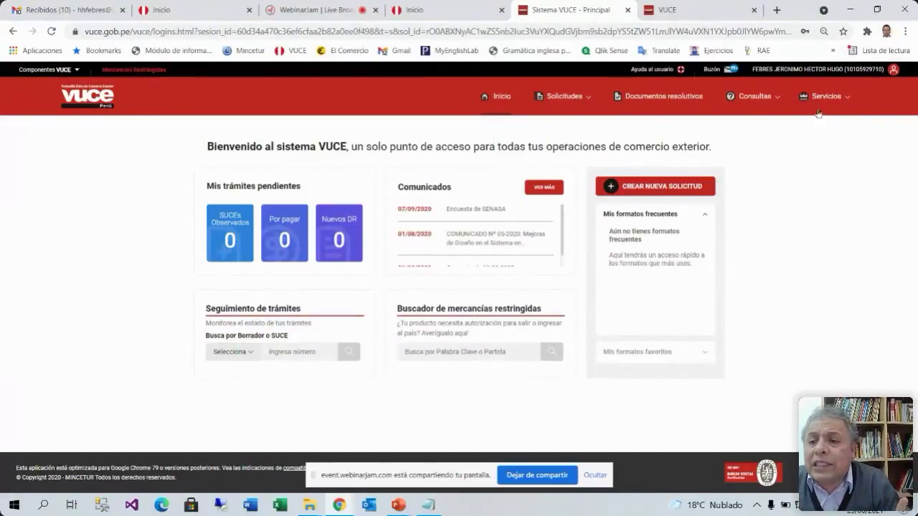
left_click(896, 73)
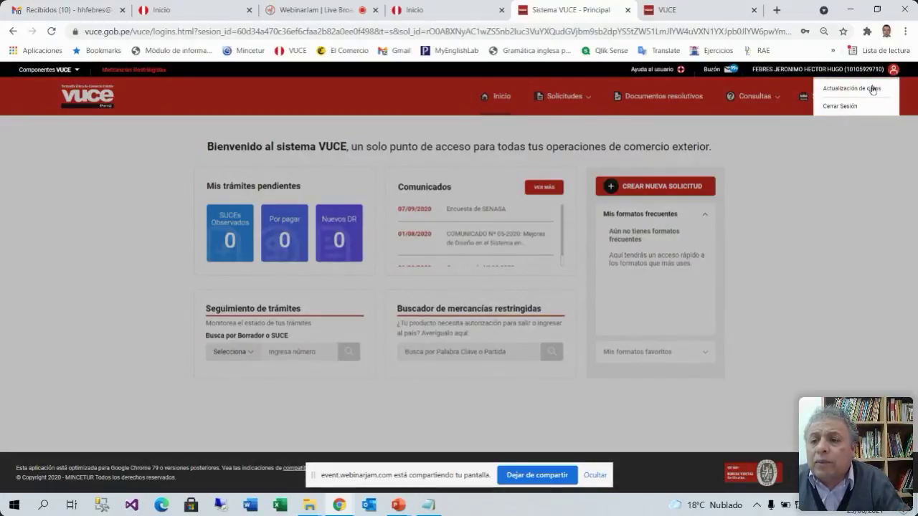
left_click(872, 90)
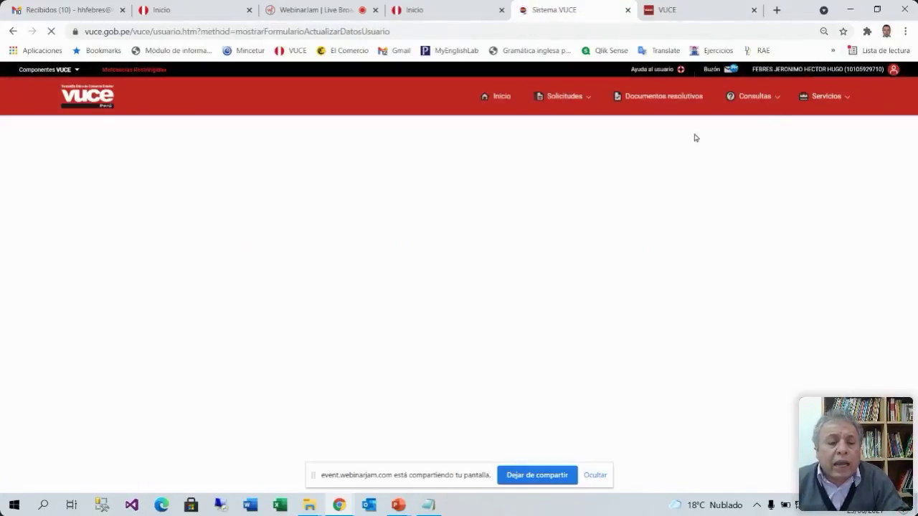
scroll(242, 334, "down", 2)
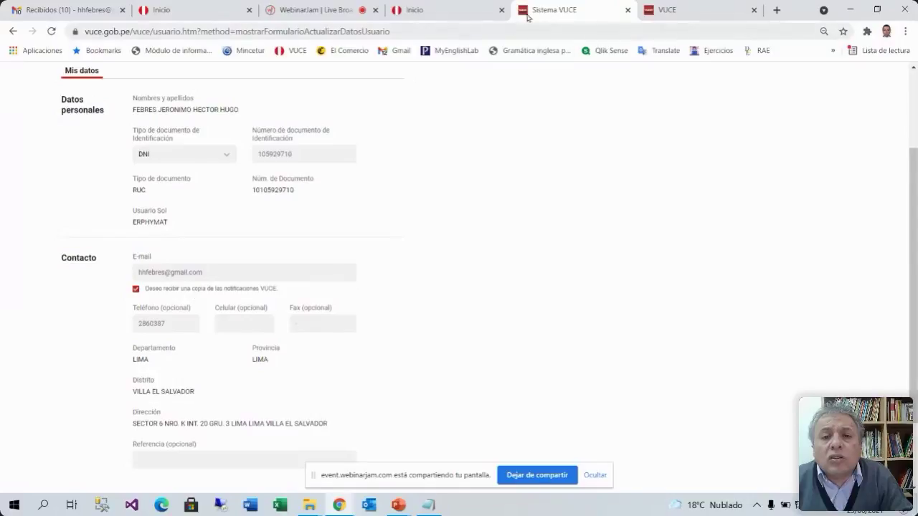
left_click(687, 9)
left_click(605, 11)
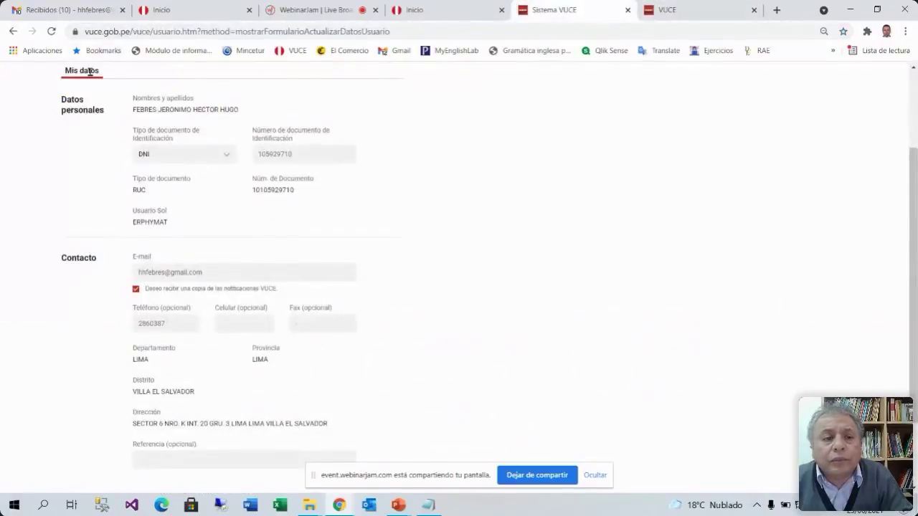
left_click(13, 30)
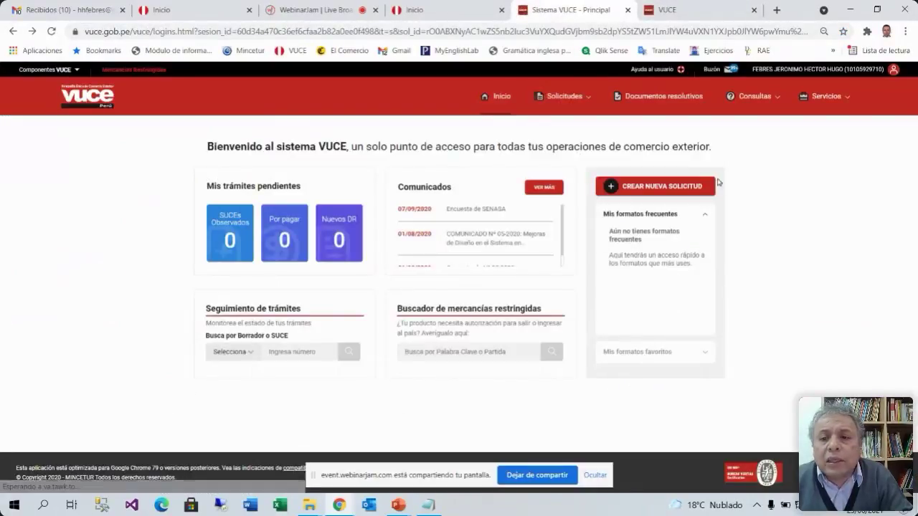
Open Solicitudes > Nueva solicitud and list the SENASA request formats
left_click(586, 99)
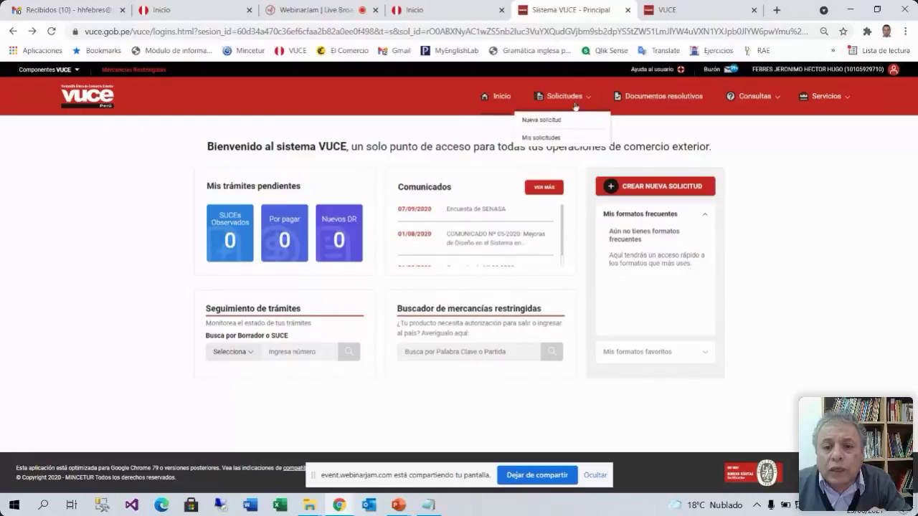
left_click(552, 119)
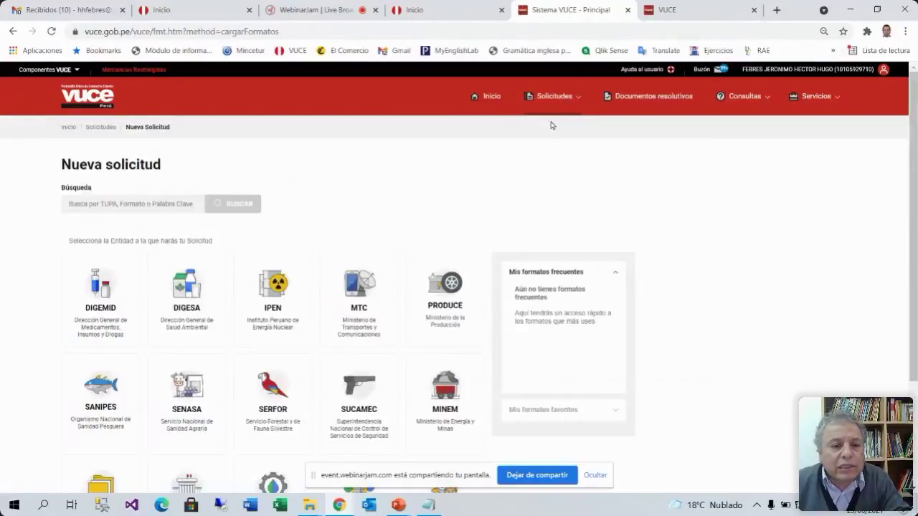
scroll(273, 287, "down", 2)
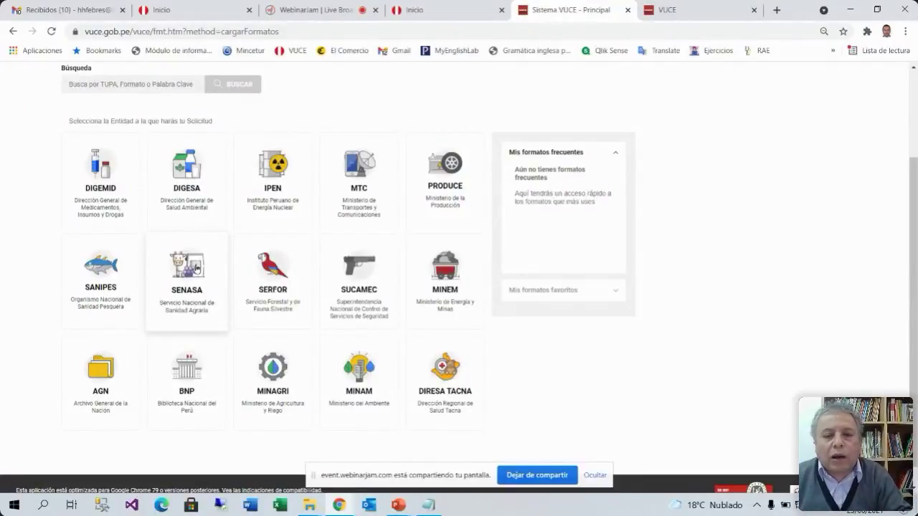
left_click(191, 266)
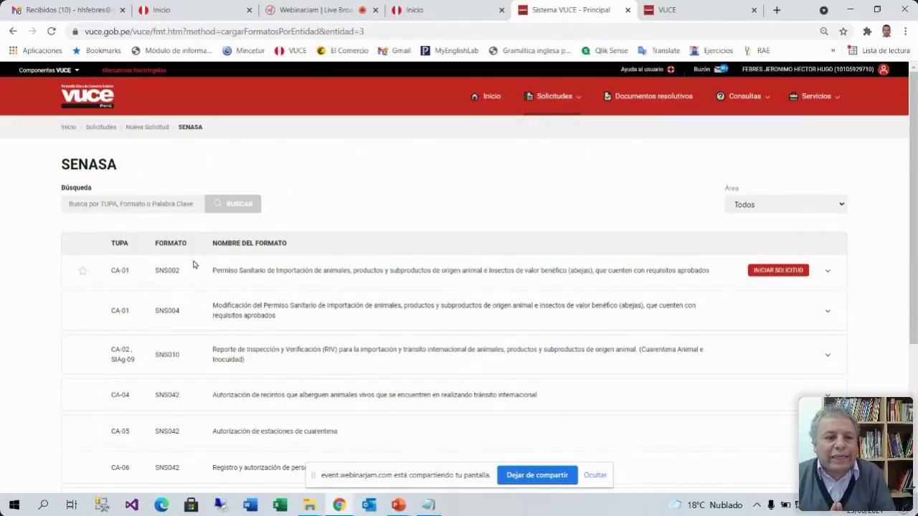
Search for sns022 and expand the SNS022 row: 32 drafts, S/ 43.20, 7 days
left_click(152, 207)
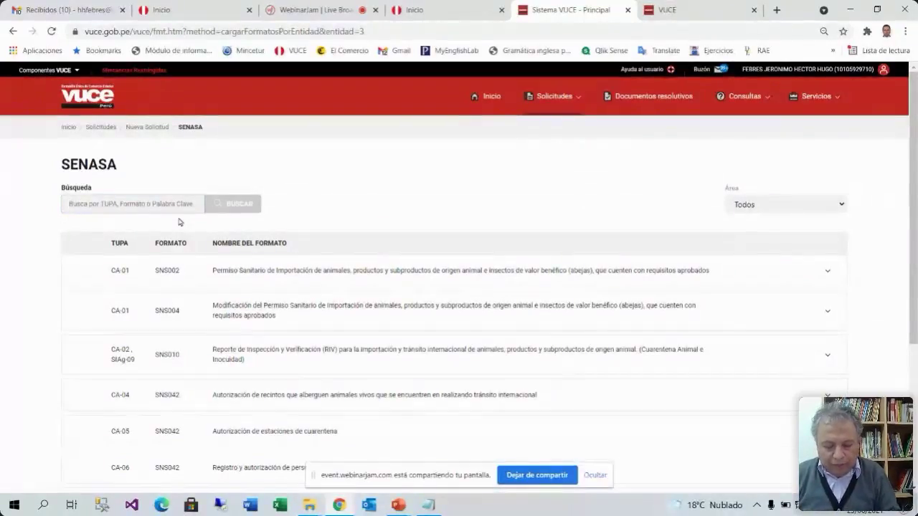
type("sns022")
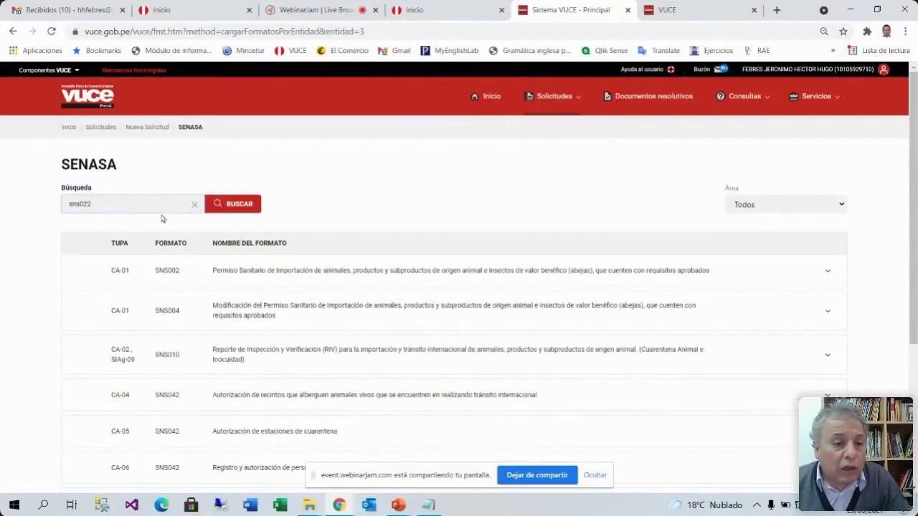
left_click_drag(96, 207, 45, 210)
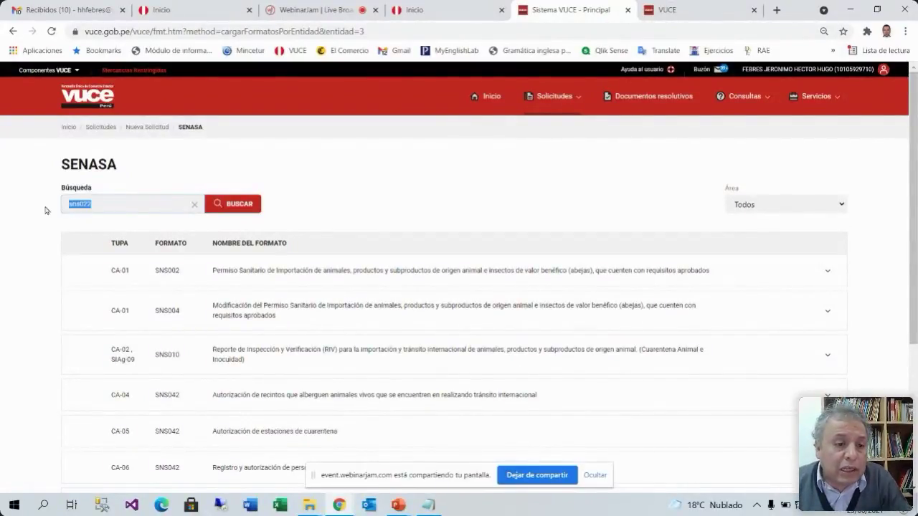
left_click(244, 206)
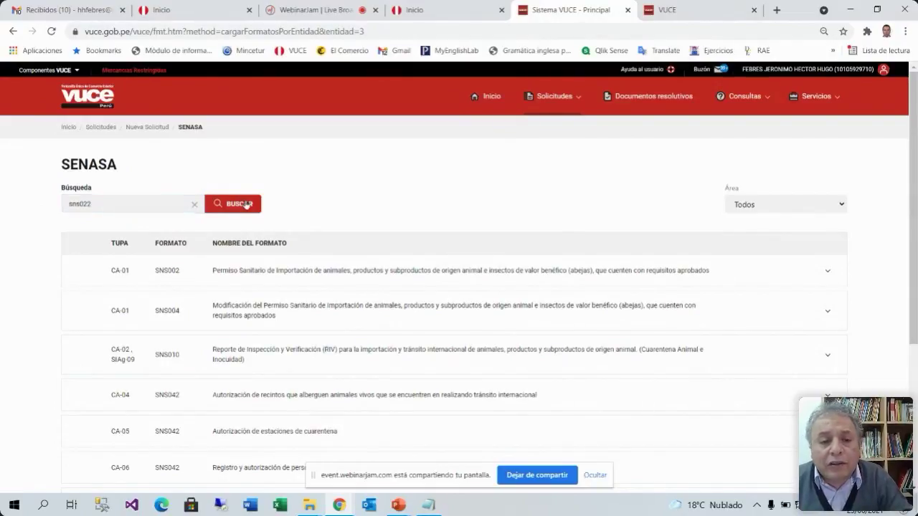
mouse_move(369, 291)
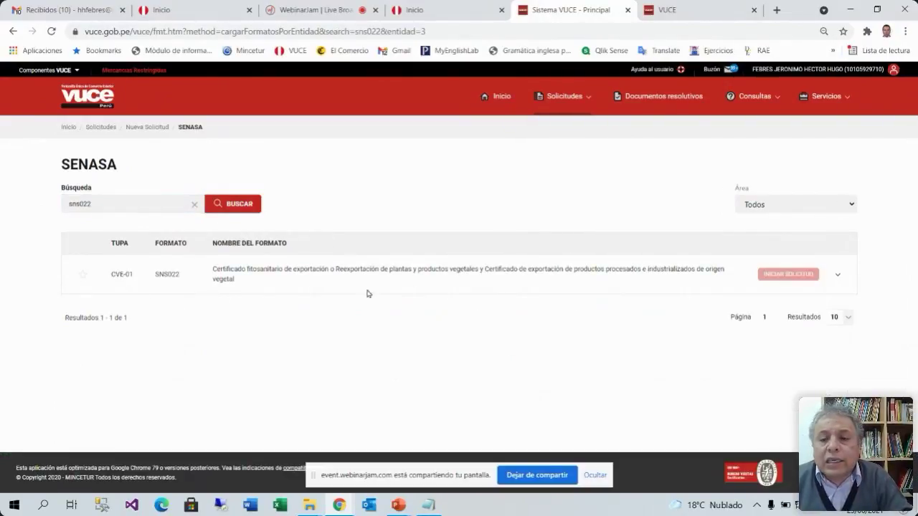
left_click(837, 275)
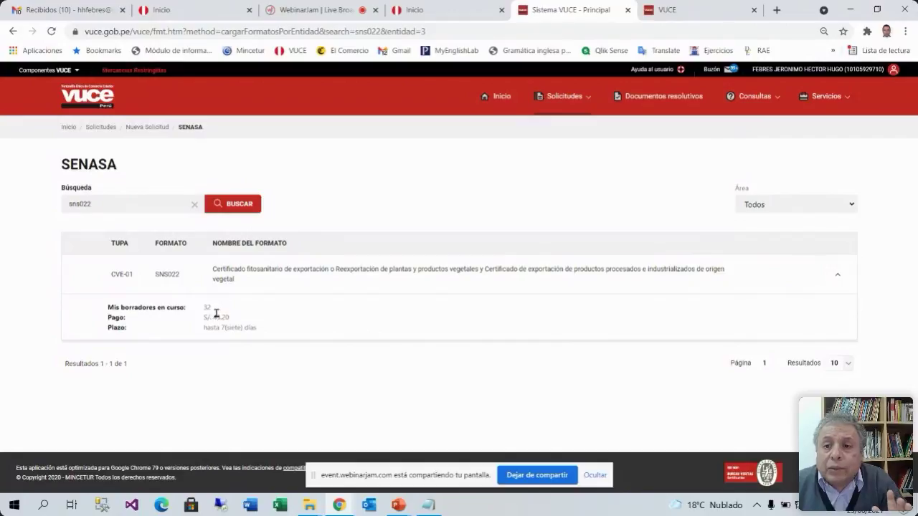
left_click_drag(213, 307, 204, 307)
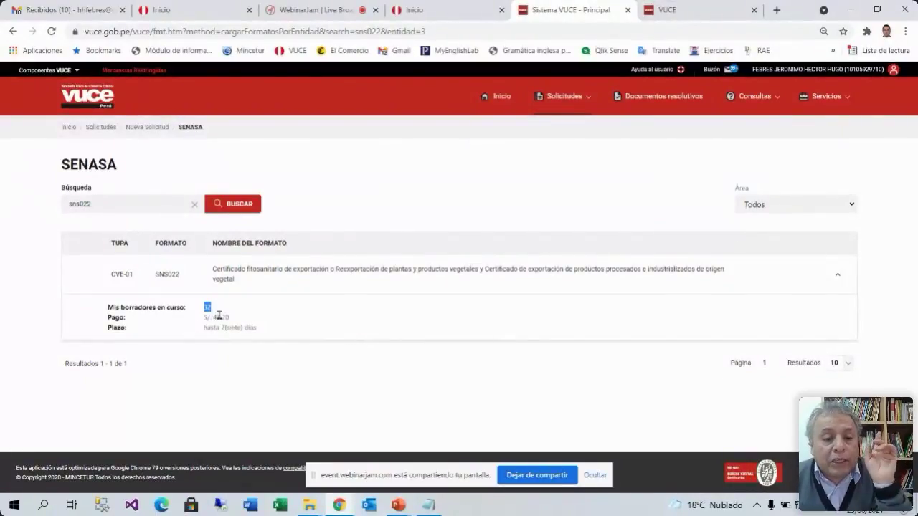
mouse_move(784, 289)
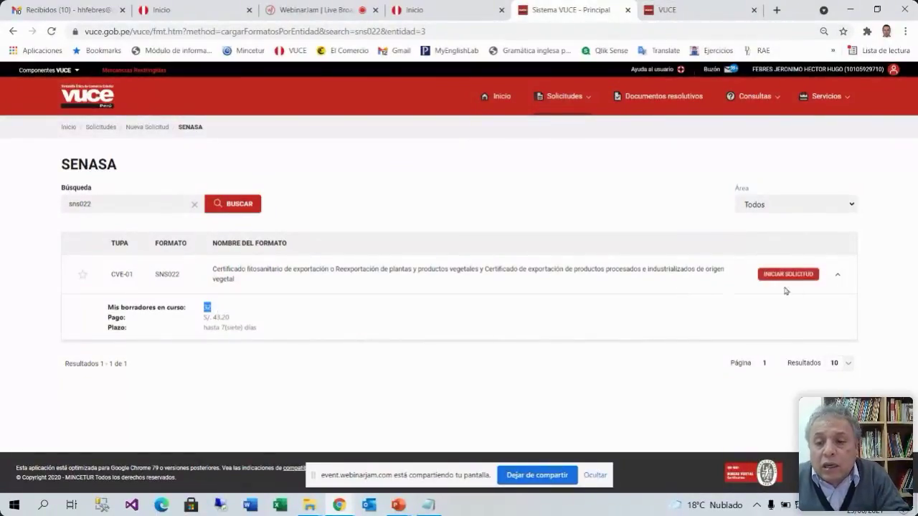
Start a new SNS022 request and save its Datos del Solicitante to get a request number
left_click(780, 275)
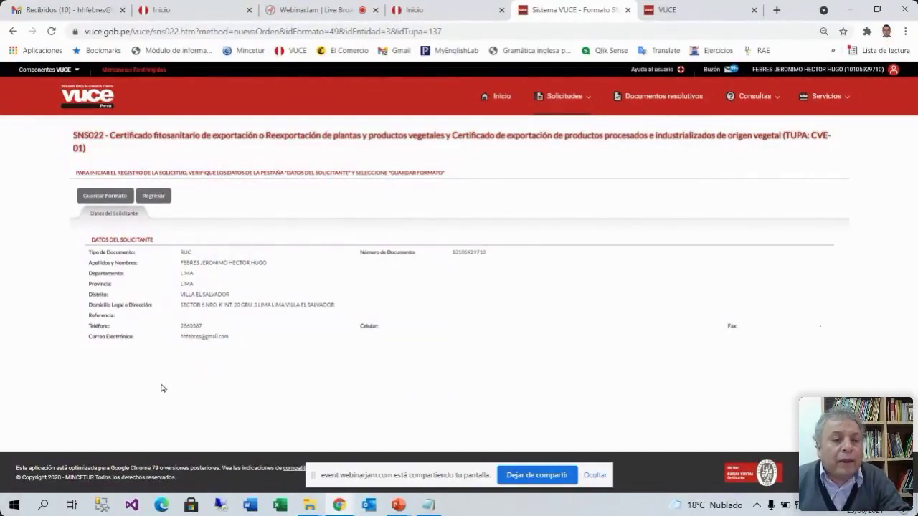
left_click(105, 196)
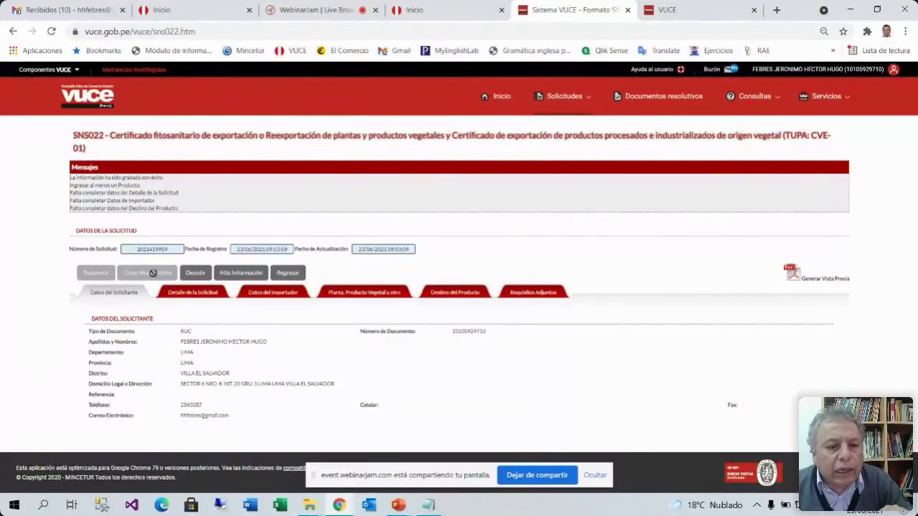
left_click_drag(133, 249, 172, 252)
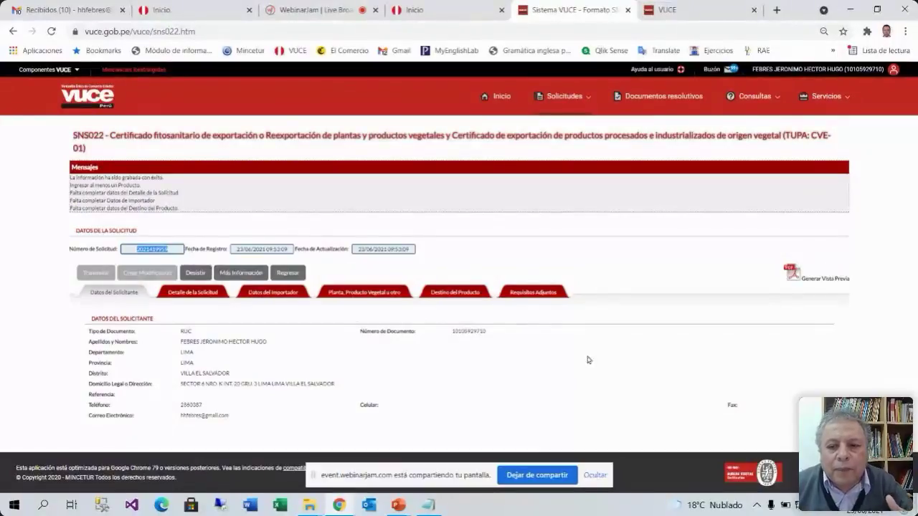
Set the request detail type to Es Exportación and save it
left_click(192, 295)
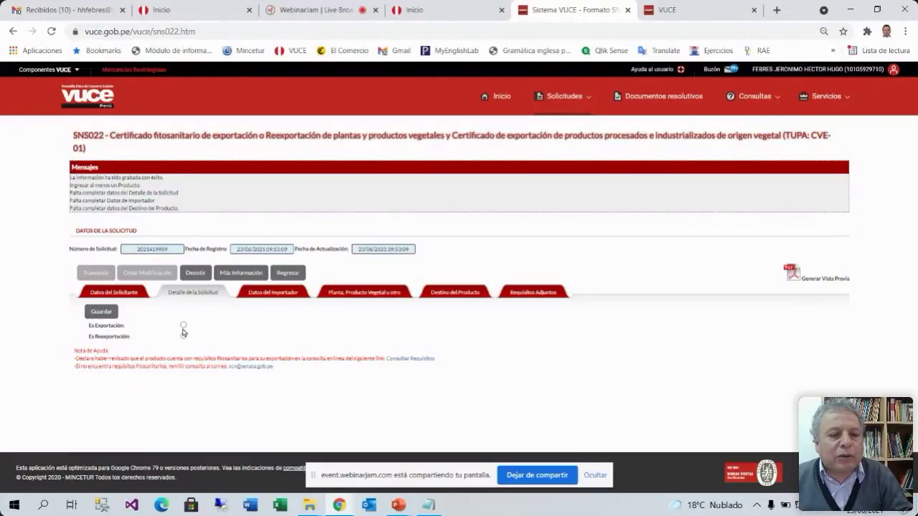
left_click(182, 327)
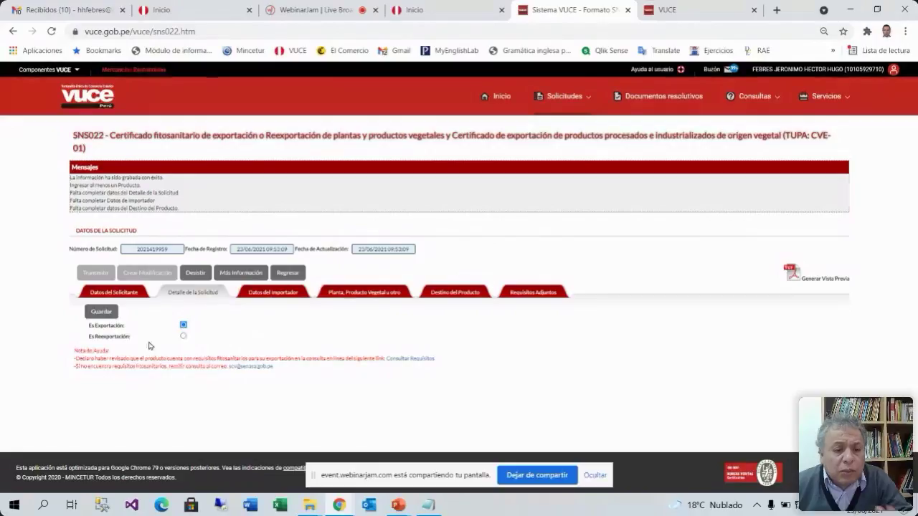
left_click(100, 312)
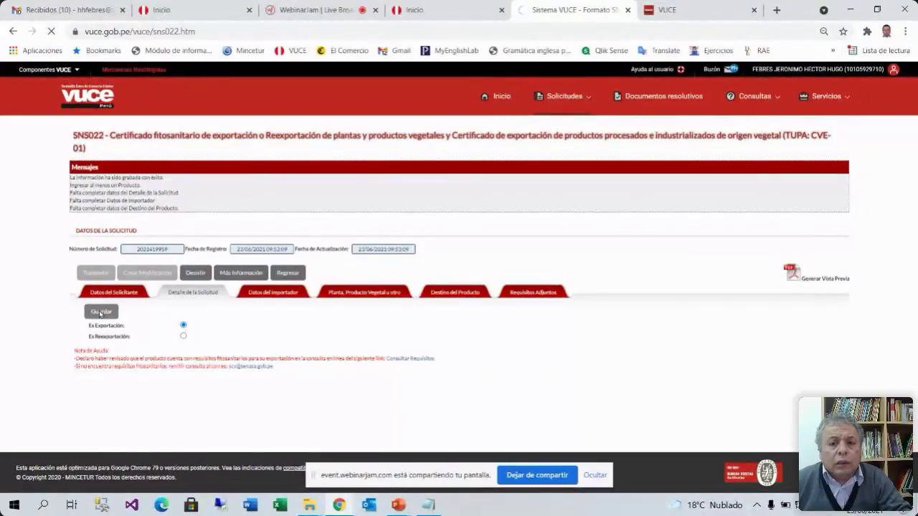
Open the Consultar Requisitos link in a new browser tab
right_click(413, 361)
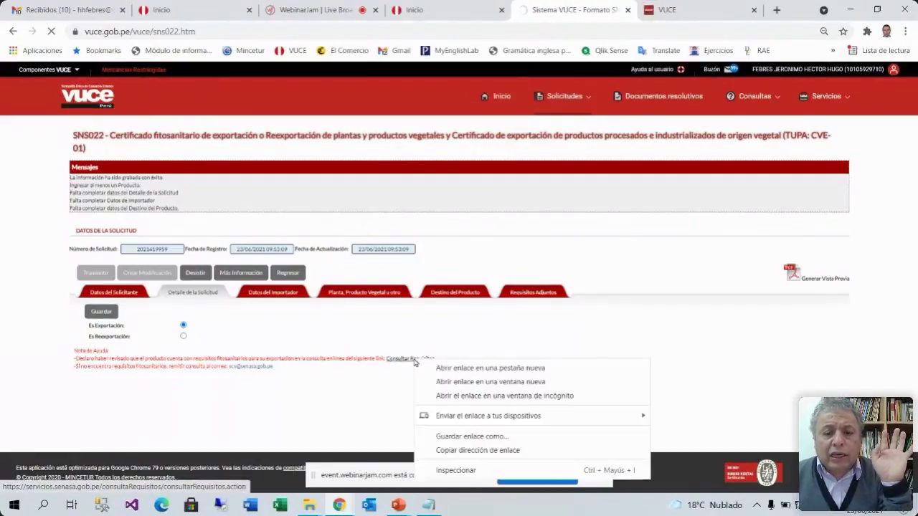
left_click(469, 368)
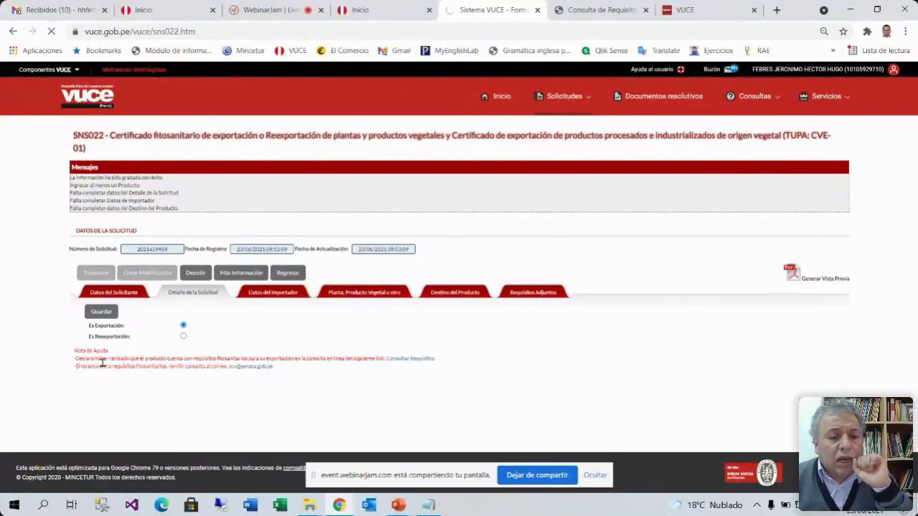
left_click_drag(382, 357, 78, 358)
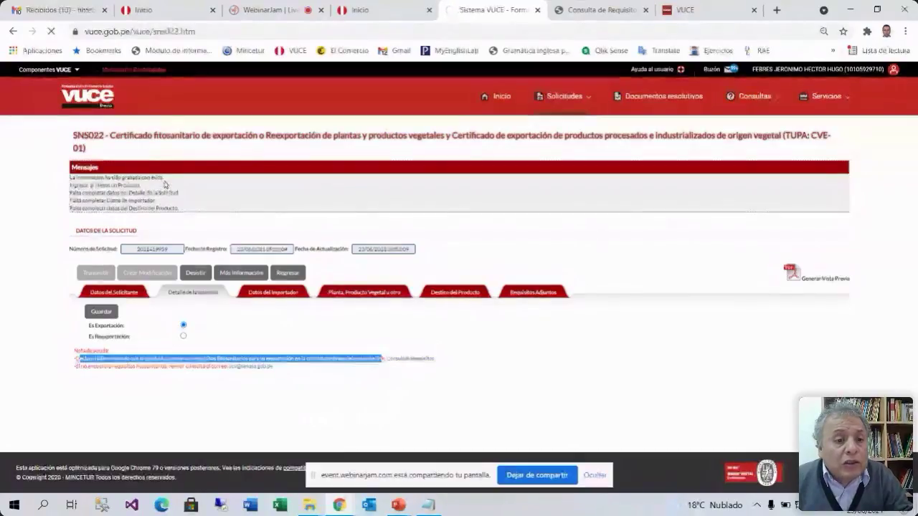
Check the update confirmation and open the Datos del Importador section
left_click_drag(165, 180, 90, 183)
left_click_drag(176, 180, 78, 177)
left_click(277, 294)
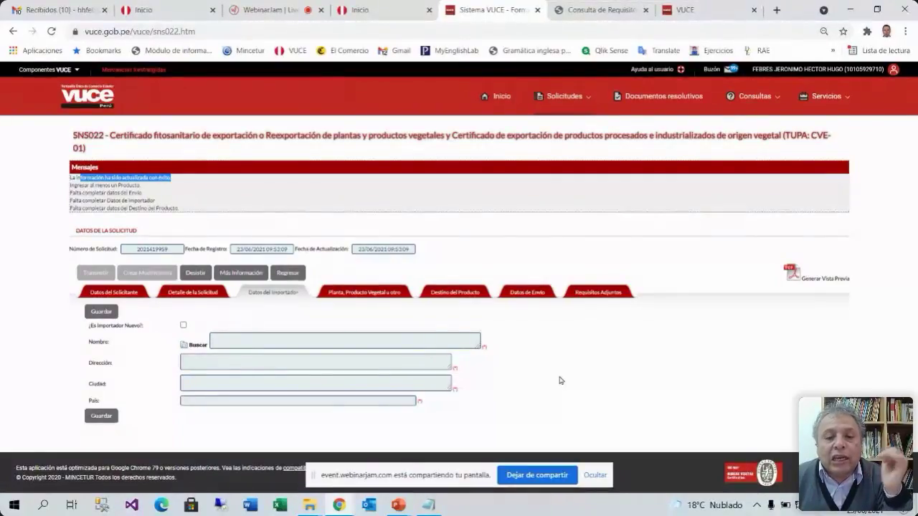
Search registered importers for 'basa' and pick SHANGHAI LUTONG INTERNATIONAL TRADE CO., LTD
left_click(184, 326)
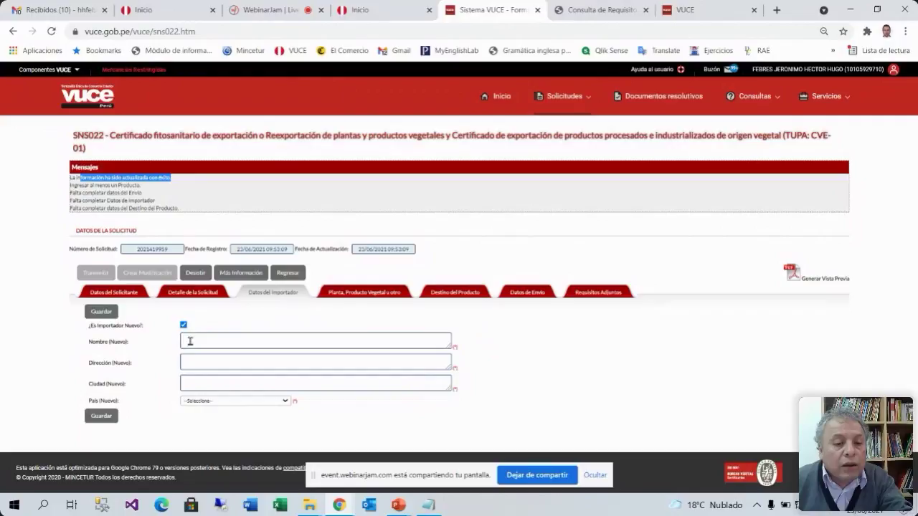
left_click(188, 340)
left_click(183, 325)
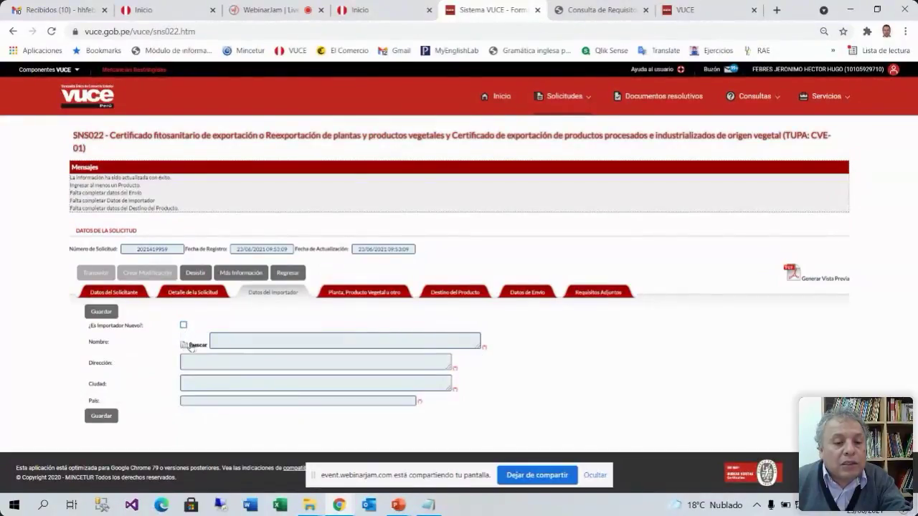
left_click(190, 345)
left_click(252, 199)
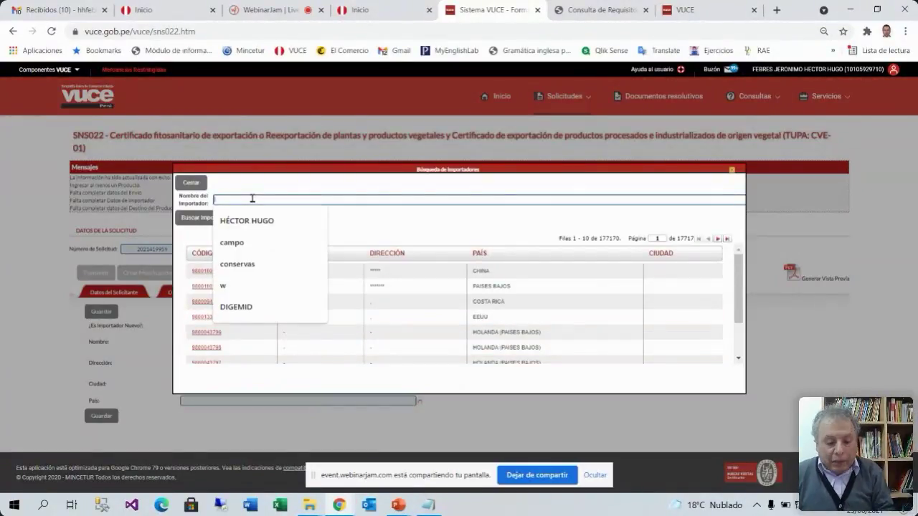
type("basa")
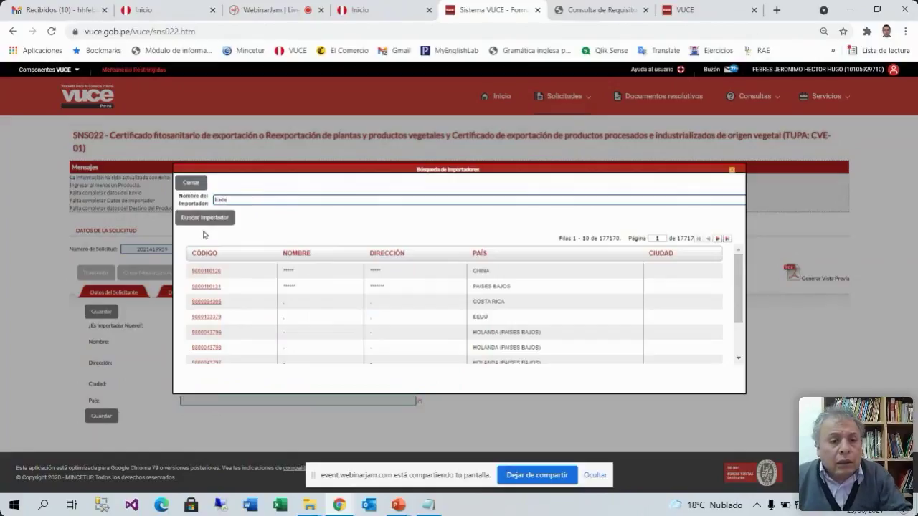
left_click(205, 218)
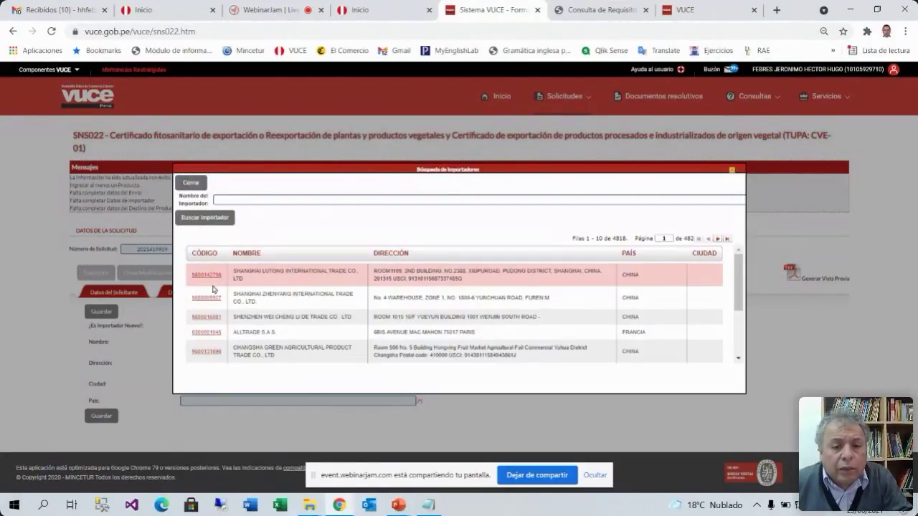
left_click(207, 275)
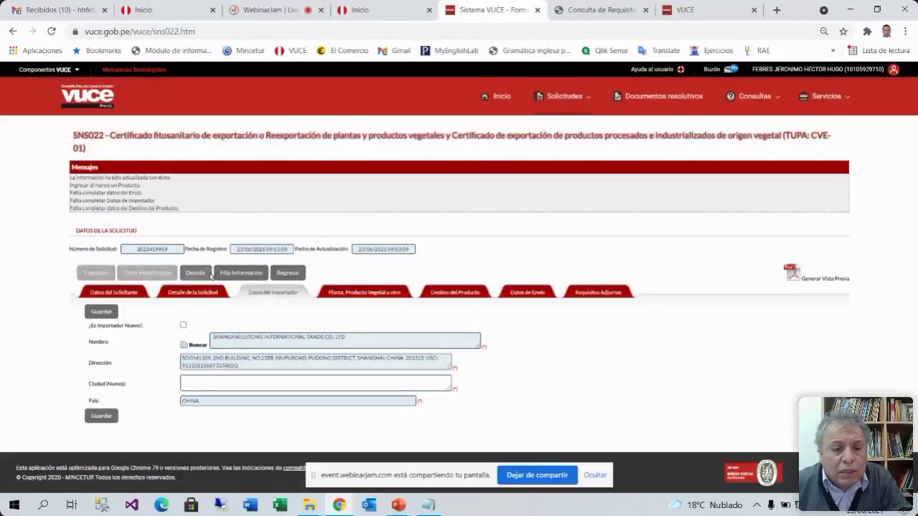
Enter the importer's new city and save the importer data
left_click(205, 384)
type("Sh")
type("i")
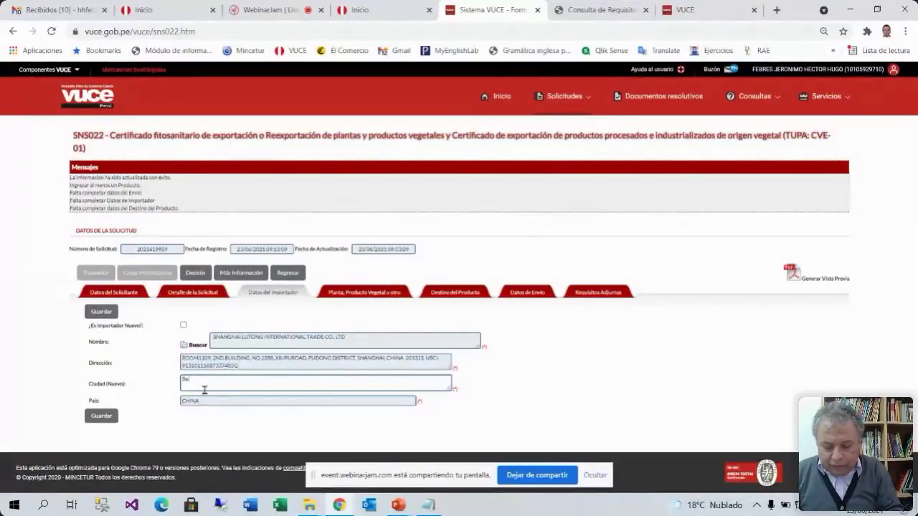
type("jin")
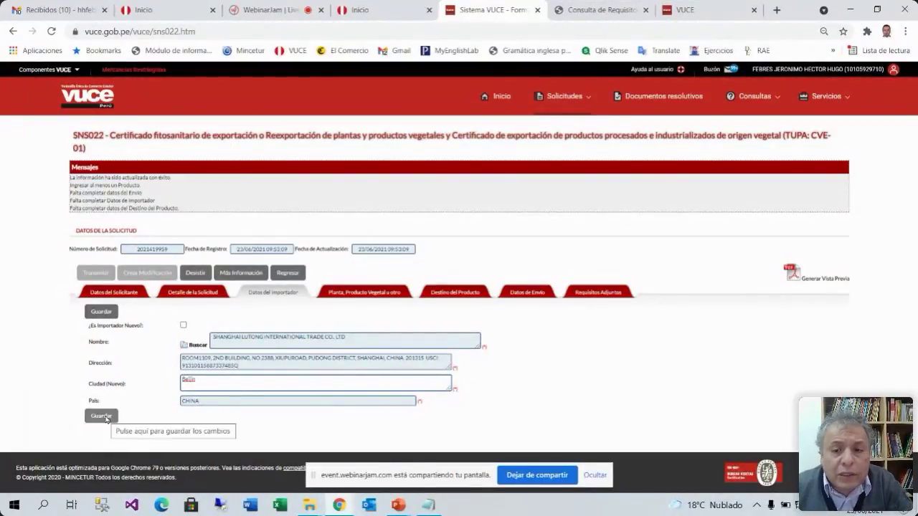
left_click(105, 418)
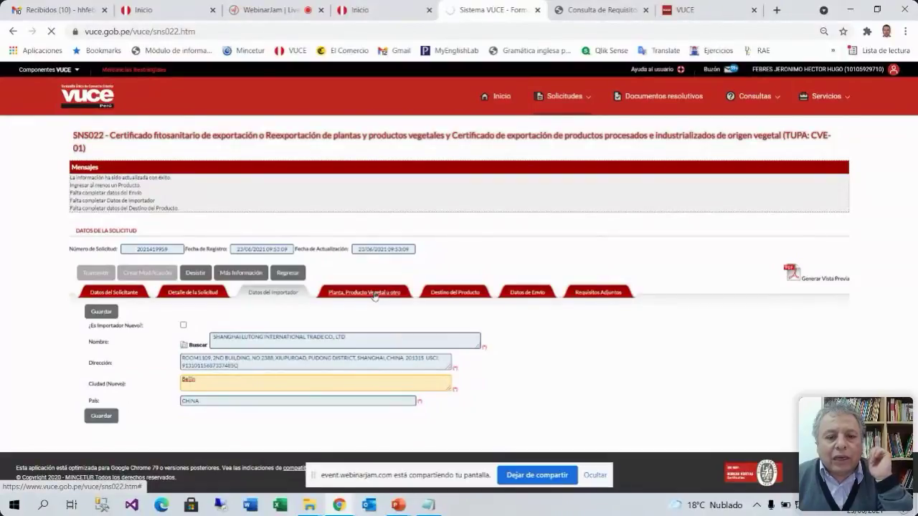
left_click(604, 12)
left_click(485, 10)
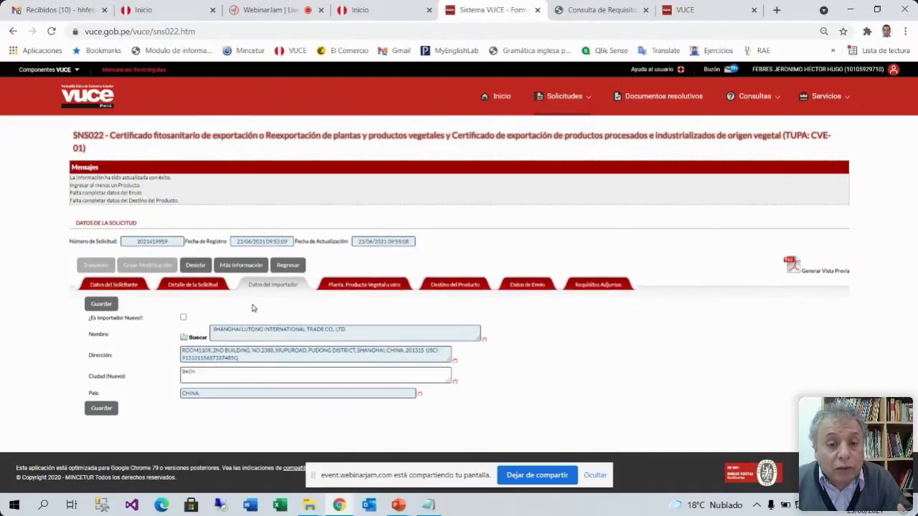
Start a new product in Planta, Producto Vegetal u otro, then go to the requirements lookup
left_click(353, 287)
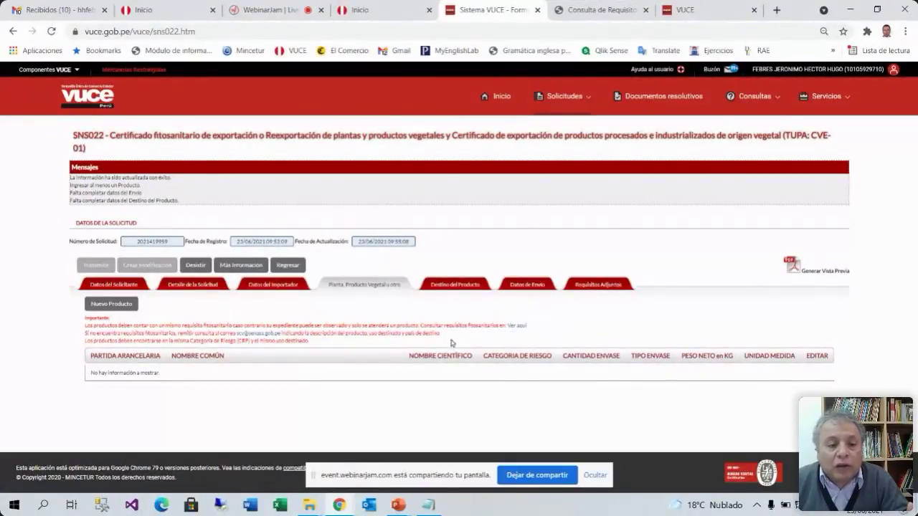
left_click_drag(87, 325, 537, 324)
left_click(537, 326)
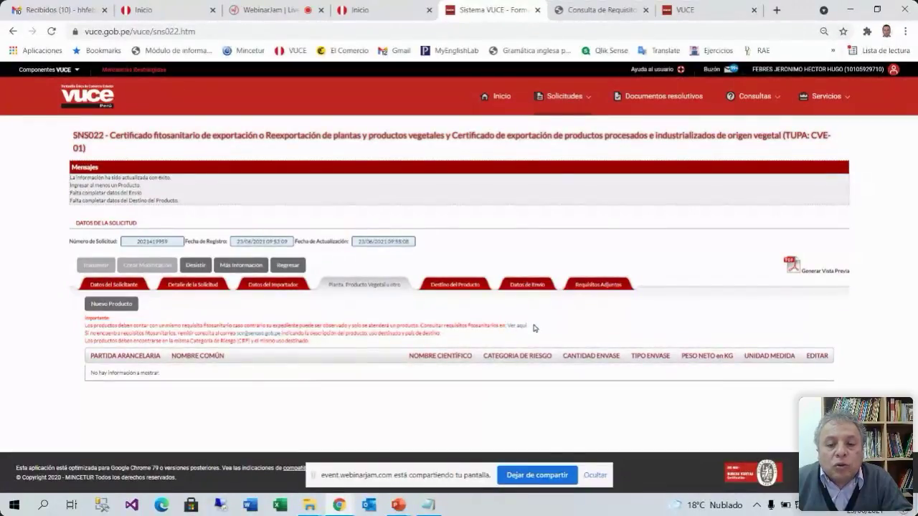
left_click(125, 305)
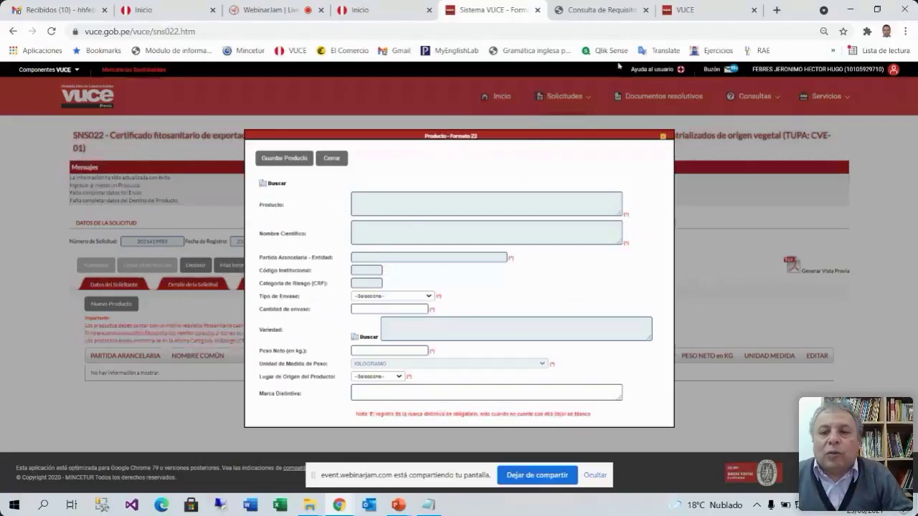
left_click(599, 12)
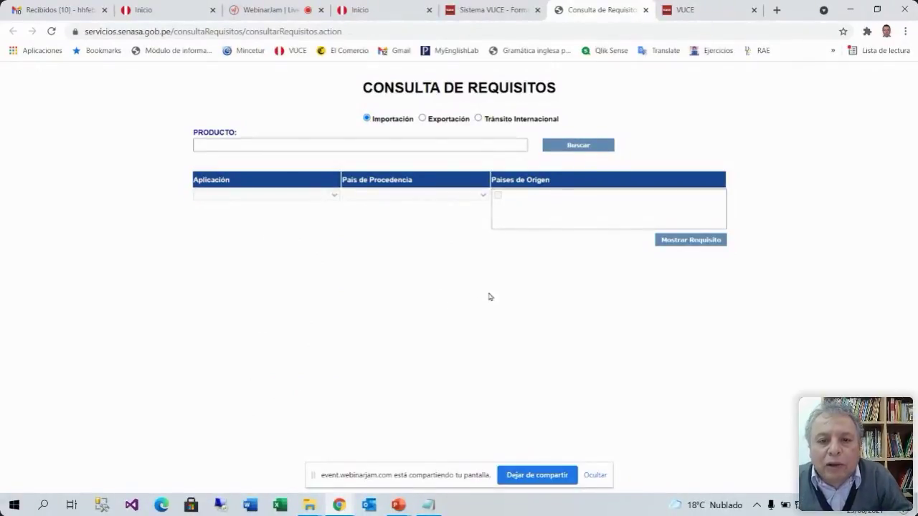
Choose Exportación as the query type in SENASA Consulta de Requisitos
left_click(423, 119)
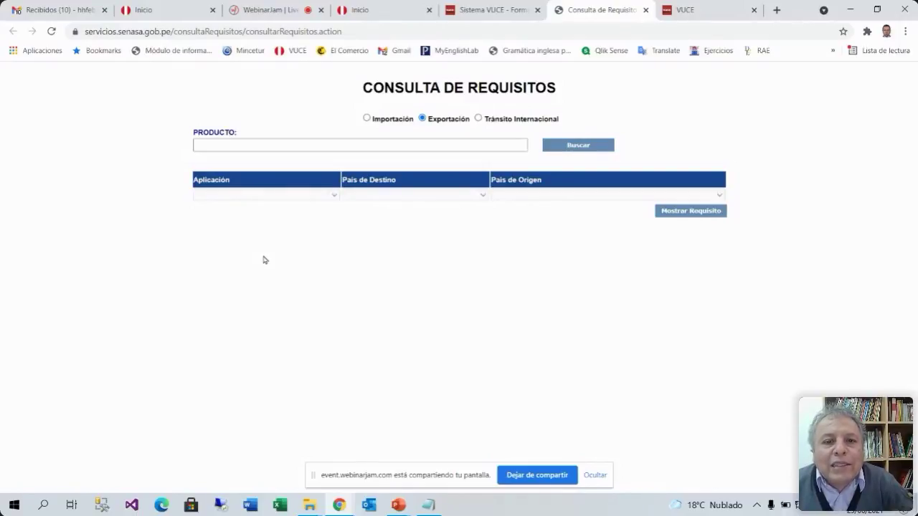
Search products for 'palta' and select PALTA, fruto fresco (Persea americana)
left_click(239, 144)
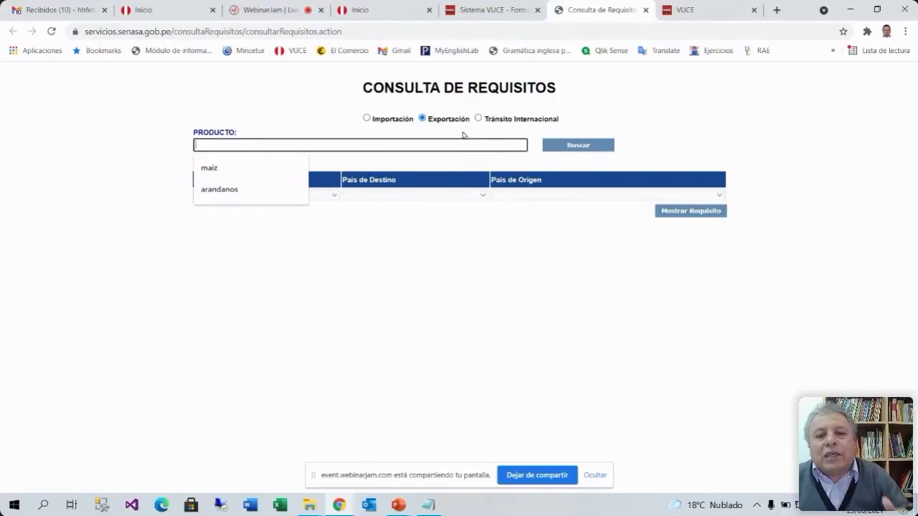
left_click(465, 135)
left_click(377, 145)
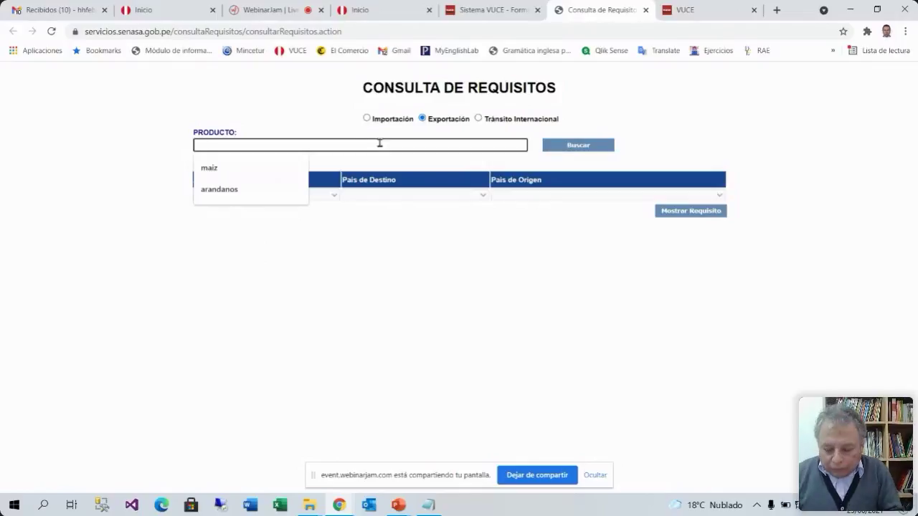
type("palta")
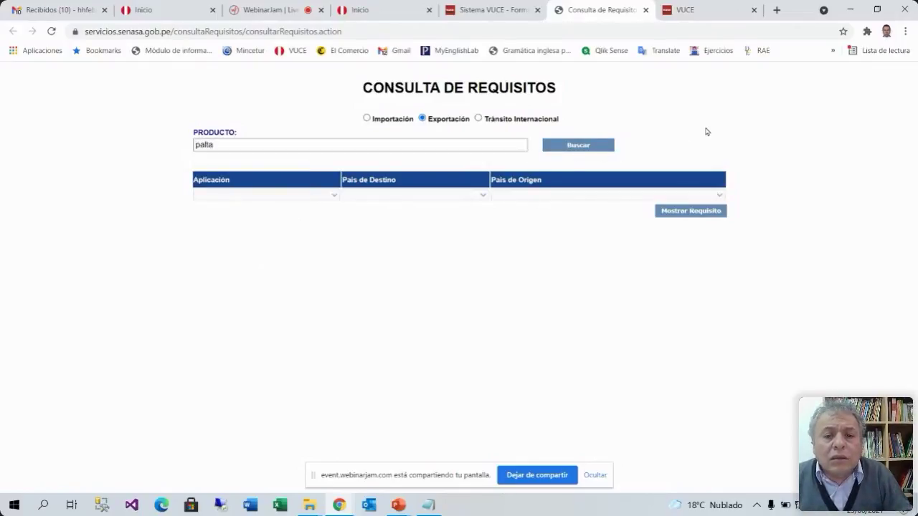
left_click(587, 148)
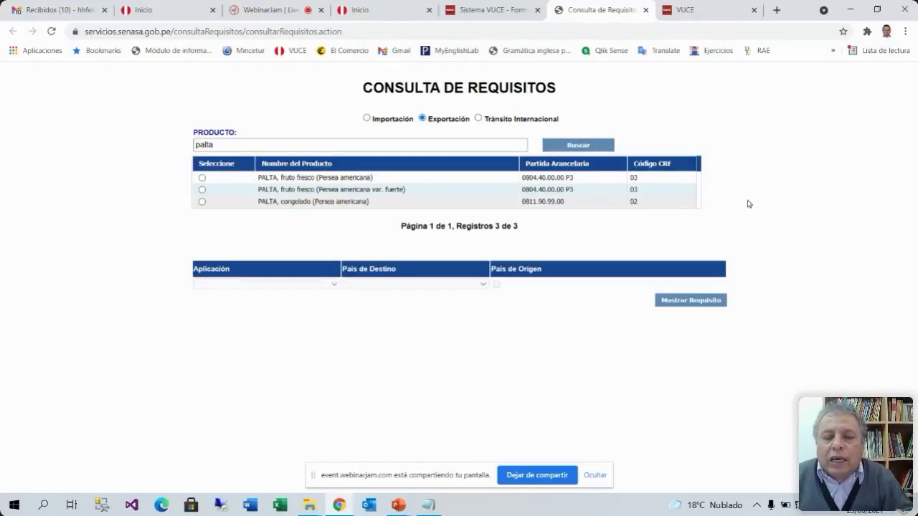
left_click(202, 179)
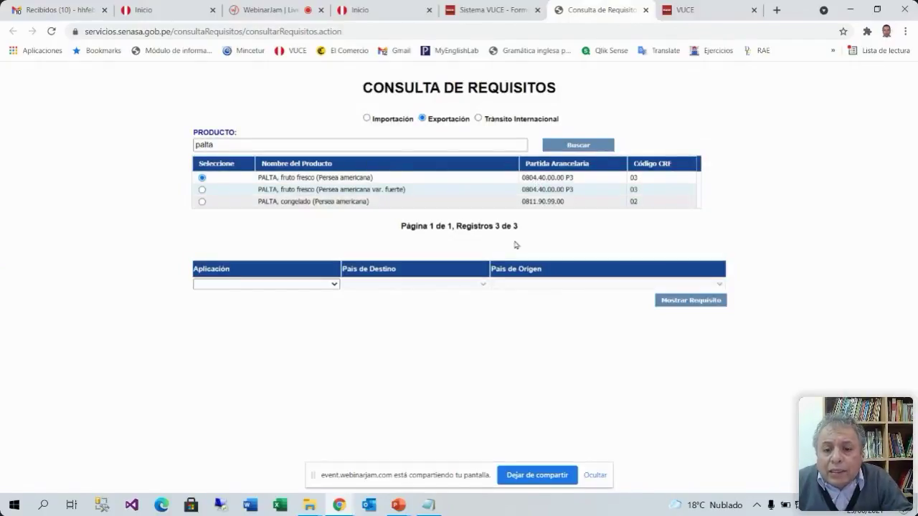
Show the requirement for COMERCIALIZACION, destination CHINA, origin PERU
left_click(326, 284)
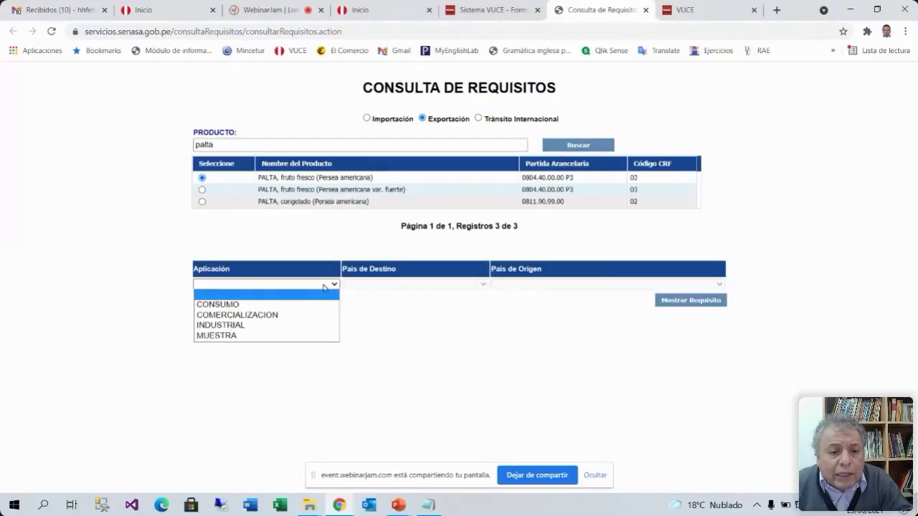
left_click(263, 315)
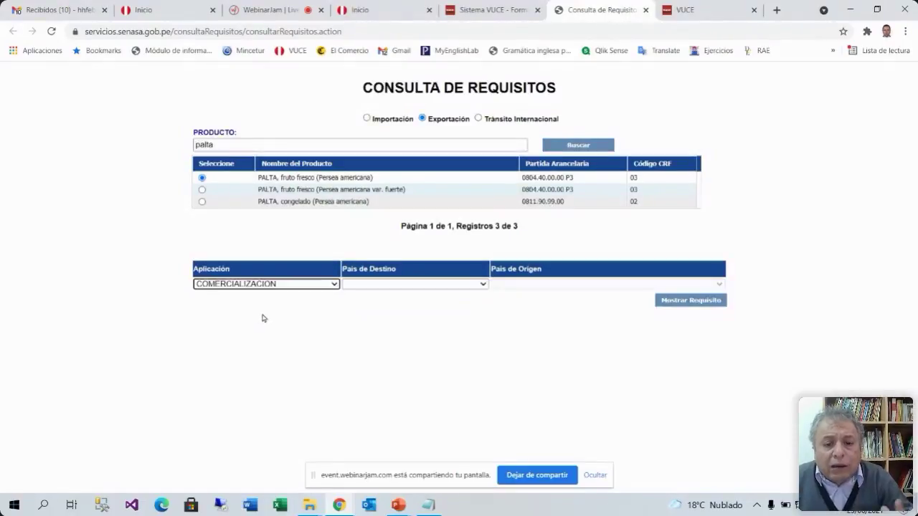
left_click(464, 285)
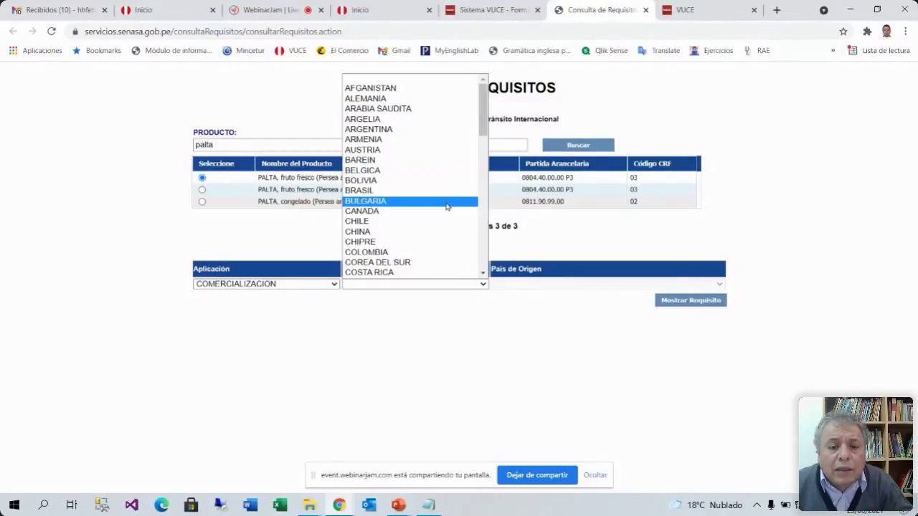
left_click(401, 232)
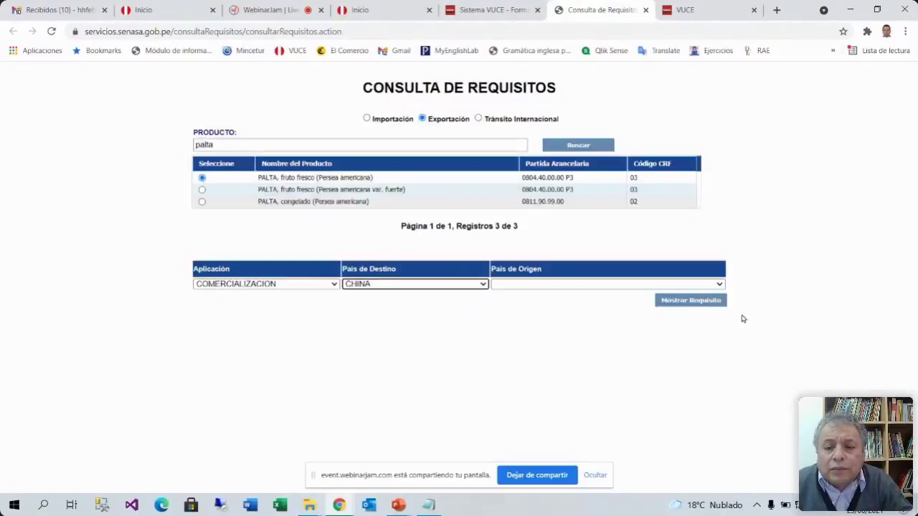
left_click(633, 285)
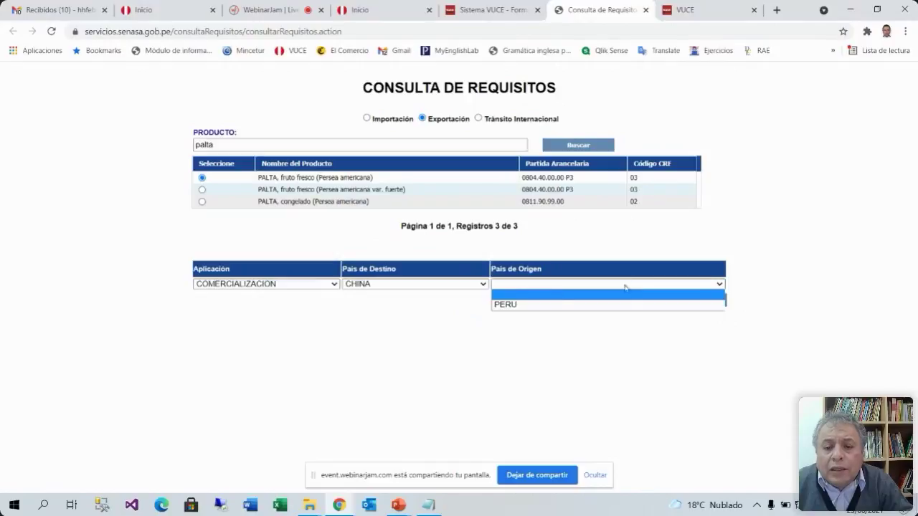
left_click(514, 305)
left_click(690, 301)
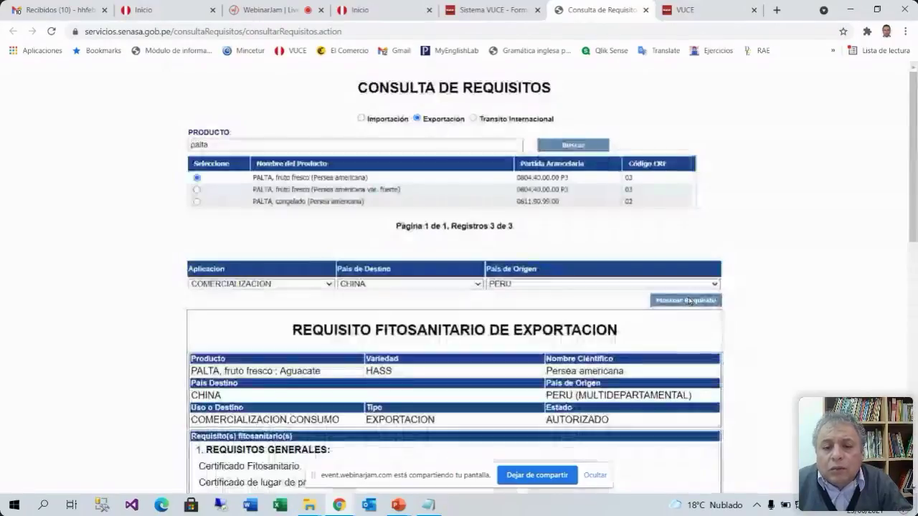
Scroll the China avocado report and highlight the phytosanitary certificate requirement
scroll(689, 301, "down", 4)
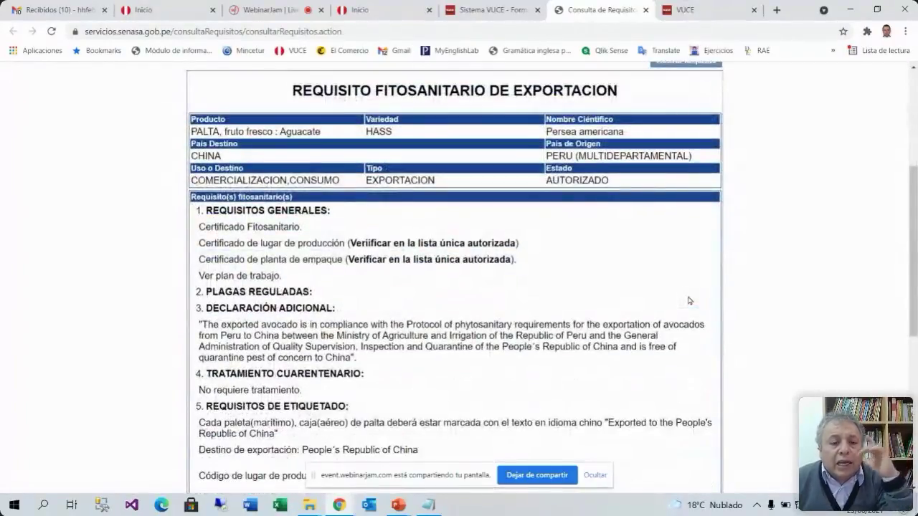
scroll(689, 301, "up", 1)
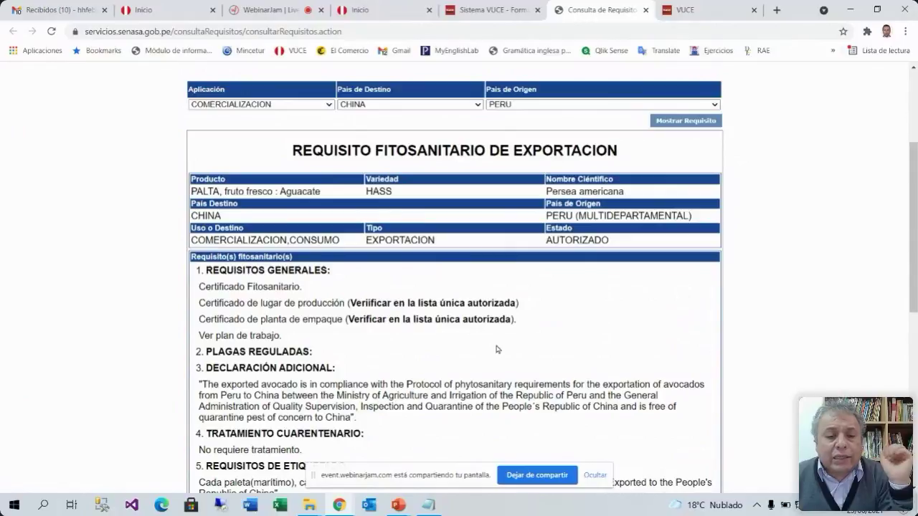
scroll(497, 353, "down", 2)
scroll(497, 352, "down", 2)
scroll(497, 355, "up", 5)
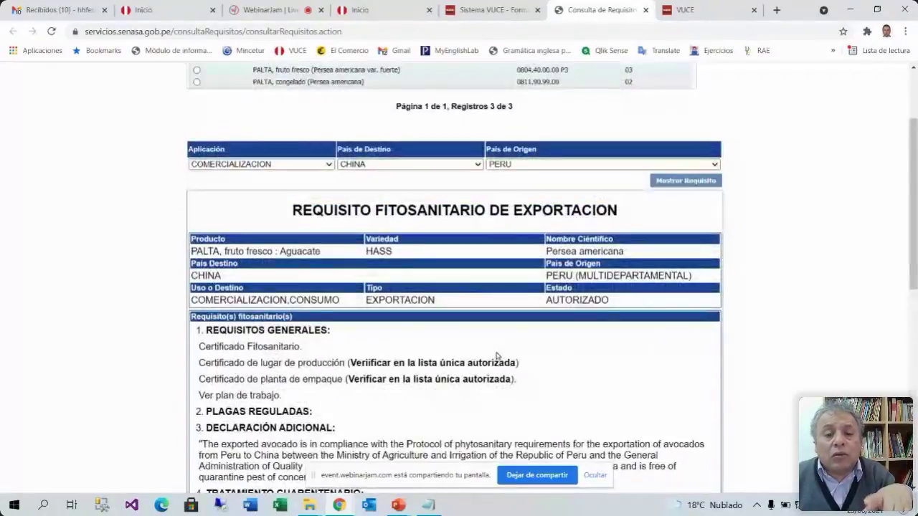
scroll(497, 356, "down", 2)
scroll(497, 356, "up", 2)
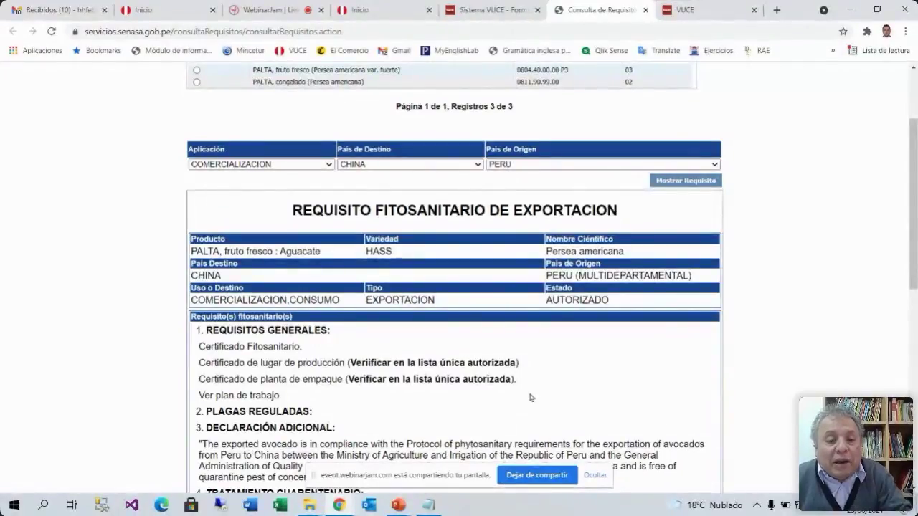
left_click_drag(303, 348, 211, 349)
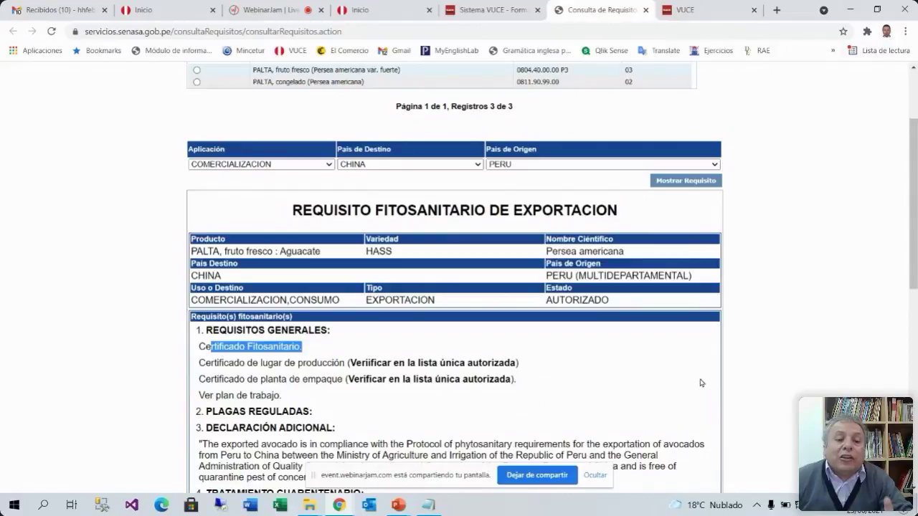
left_click(609, 373)
Highlight the 'Certificado de lugar de producción' line under Requisitos Generales
left_click_drag(346, 365, 204, 366)
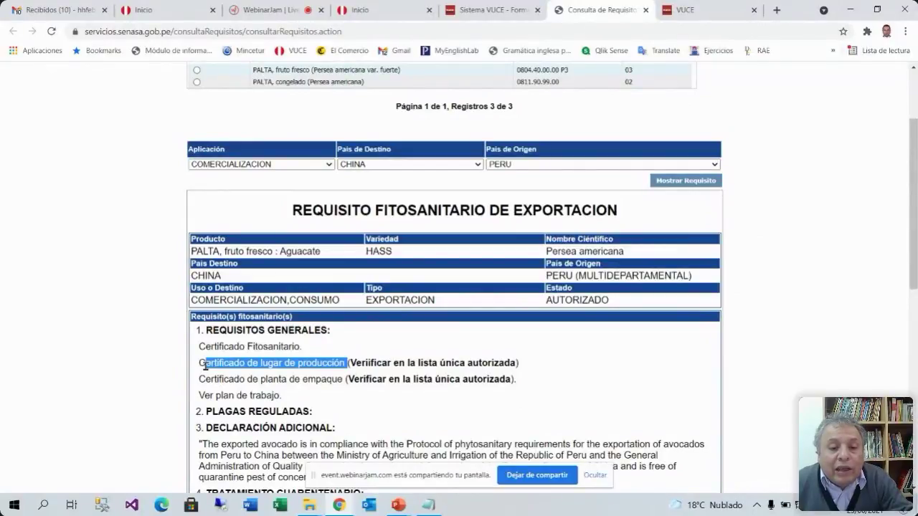
left_click_drag(542, 364, 203, 366)
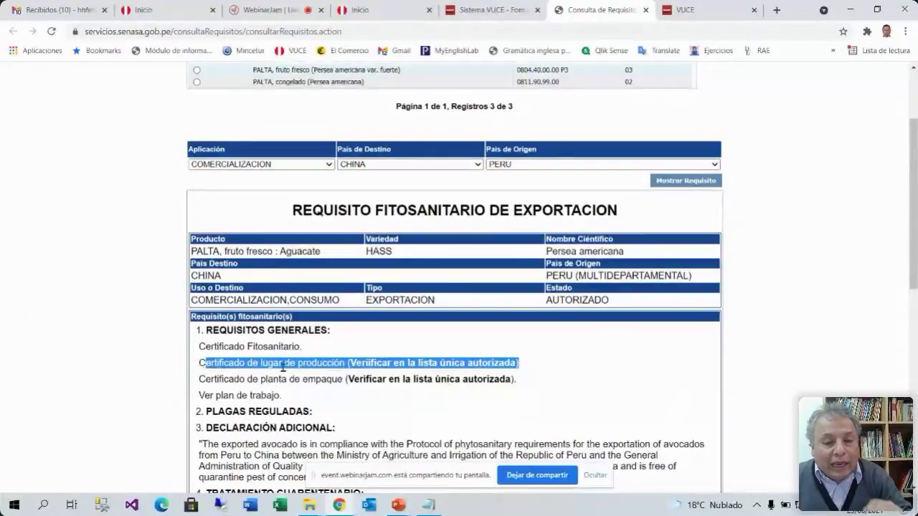
left_click(526, 369)
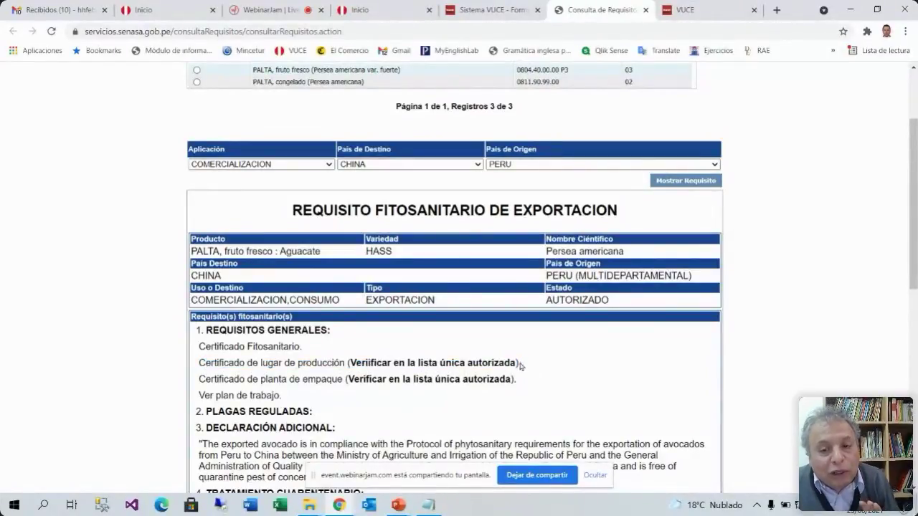
left_click_drag(519, 365, 199, 364)
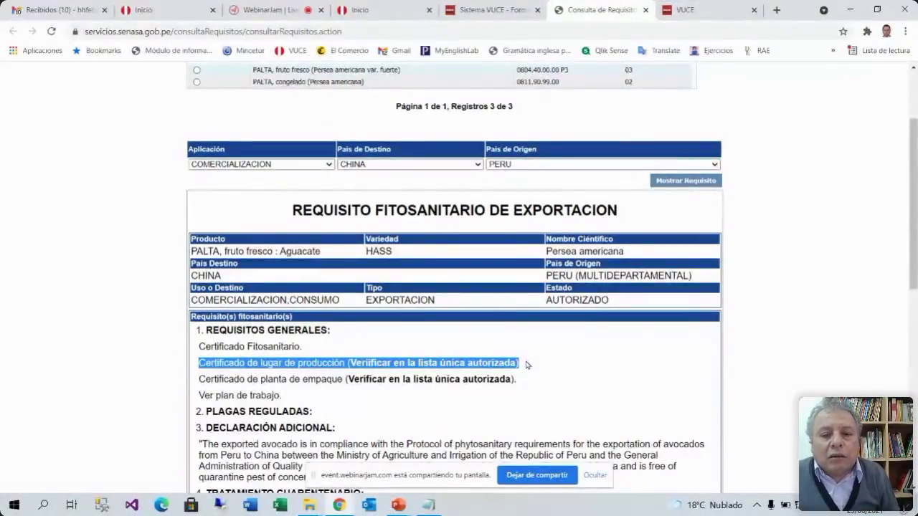
left_click(527, 365)
left_click_drag(345, 363, 195, 364)
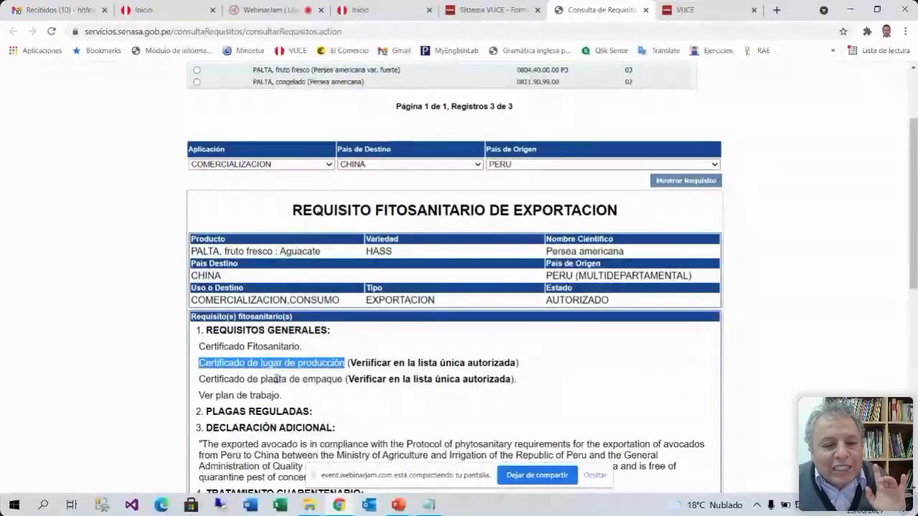
left_click(337, 363)
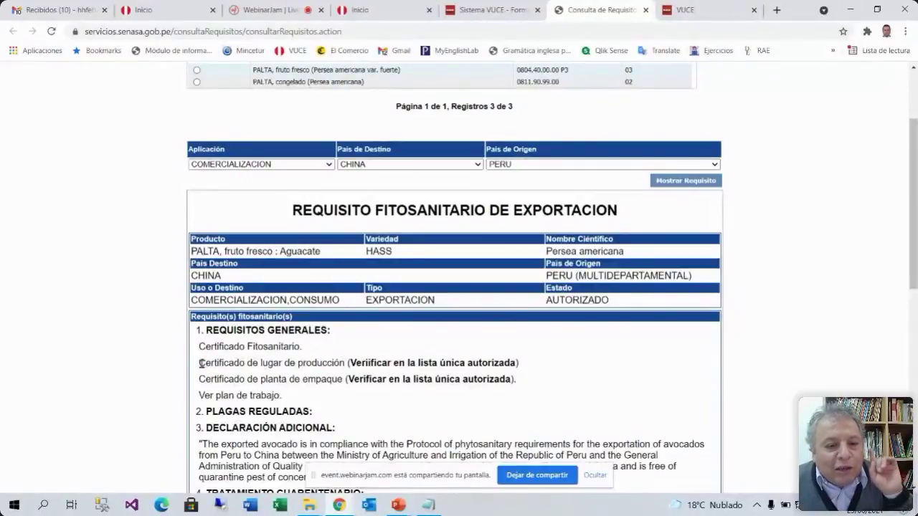
left_click_drag(201, 363, 346, 363)
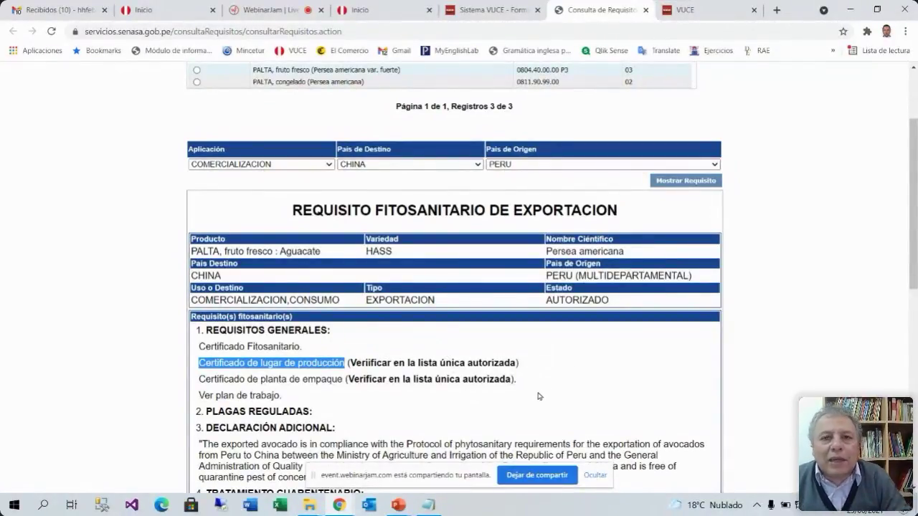
Re-highlight the production-site certificate, then highlight 'Certificado de planta de empaque'
left_click(324, 378)
left_click_drag(342, 364, 200, 364)
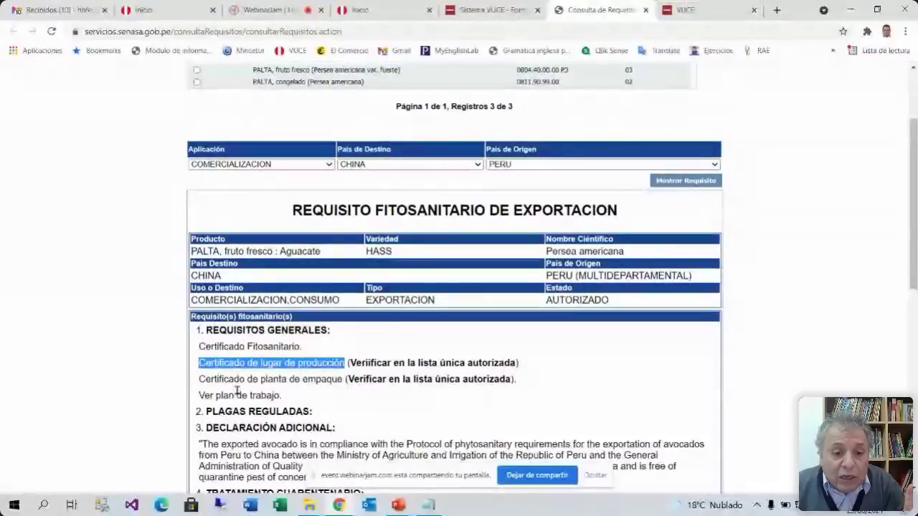
left_click_drag(326, 380, 332, 380)
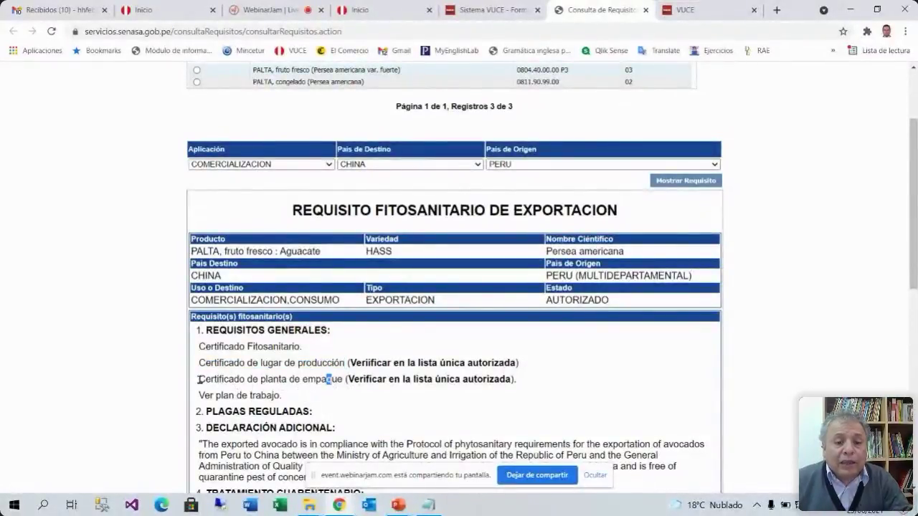
left_click_drag(343, 380, 196, 383)
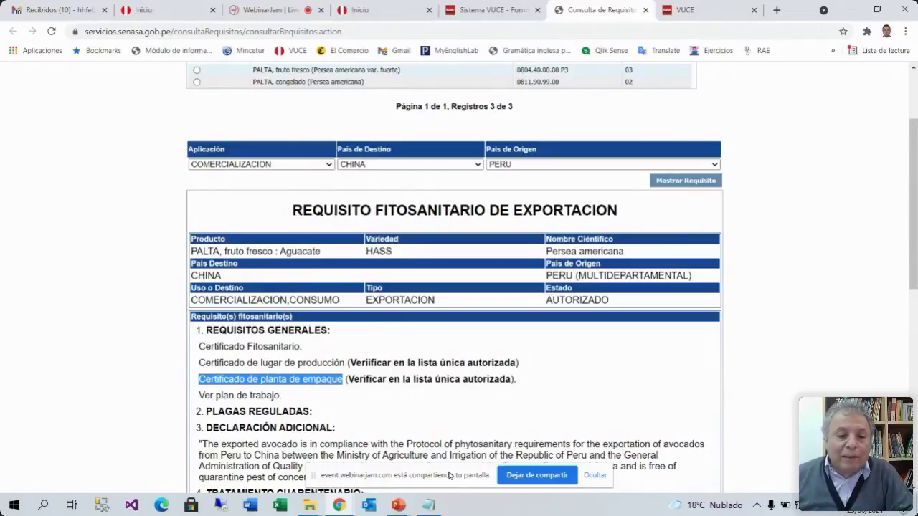
Extend the packing-plant highlight up through the whole '1. REQUISITOS GENERALES:' block
left_click(342, 384)
left_click_drag(342, 384, 198, 380)
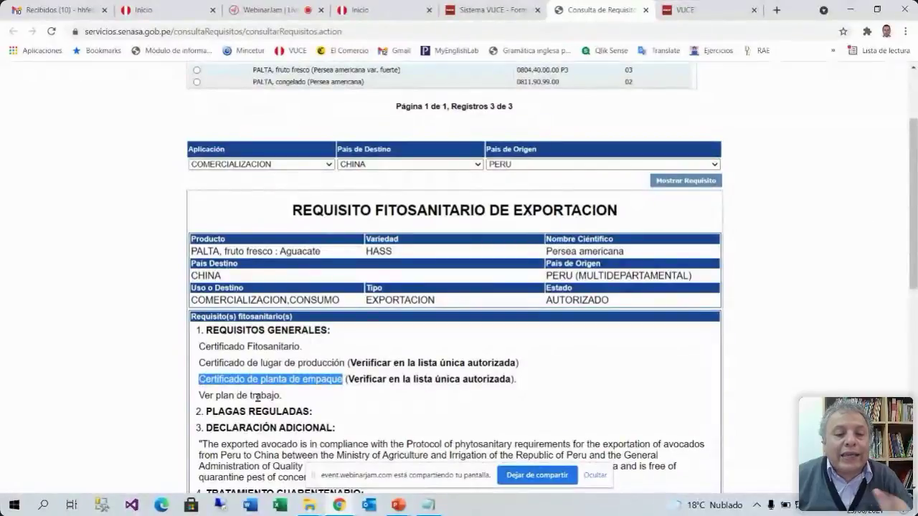
left_click_drag(522, 383, 194, 332)
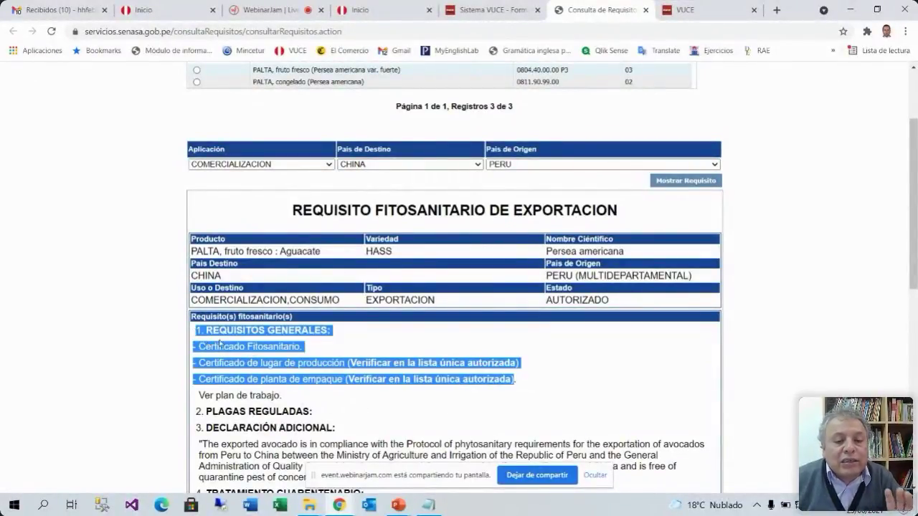
Scroll the China report and clear the general requirements highlight
scroll(457, 395, "down", 1)
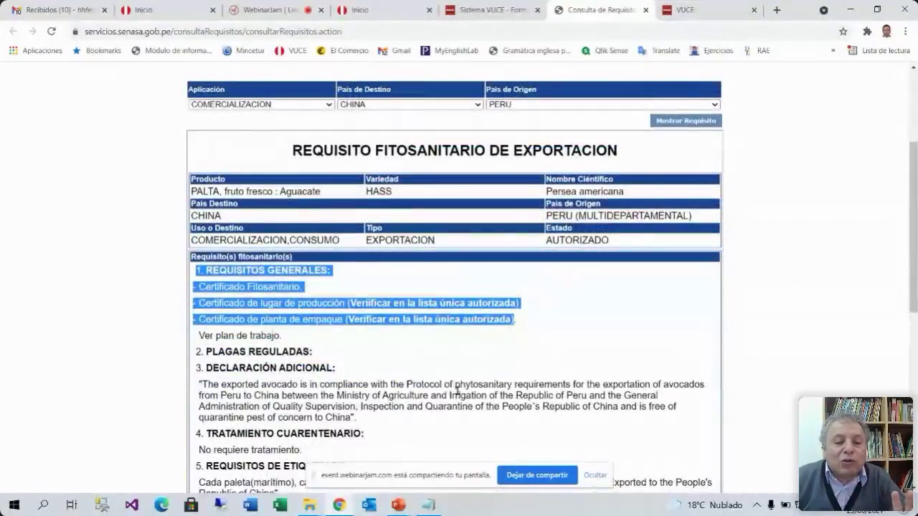
scroll(458, 391, "down", 1)
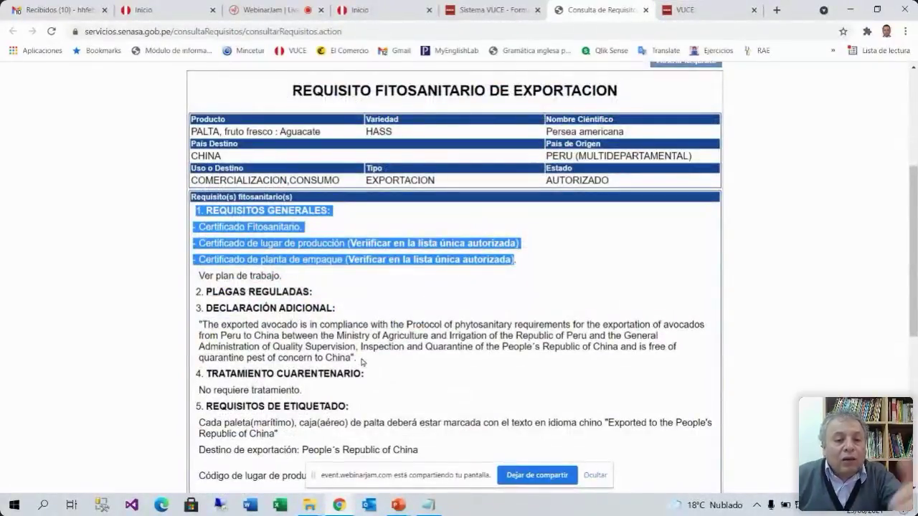
scroll(361, 365, "down", 2)
scroll(361, 369, "up", 4)
scroll(360, 369, "up", 2)
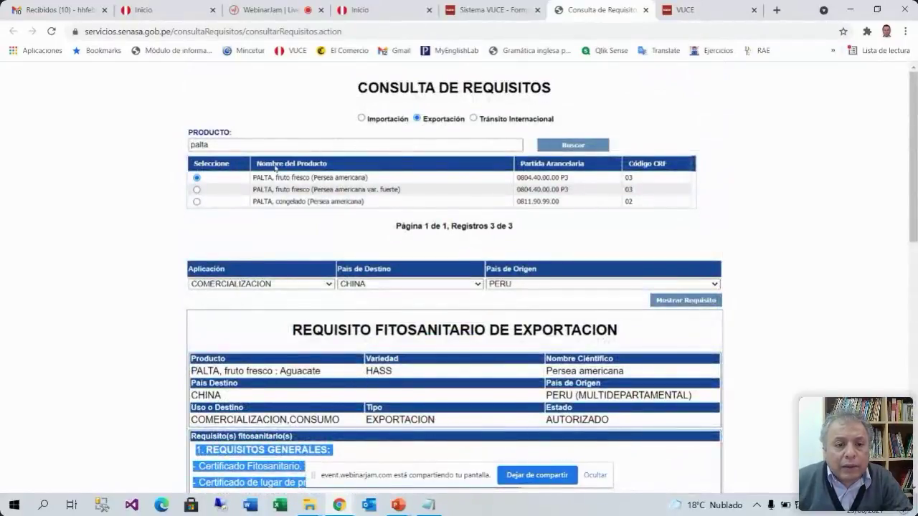
left_click(241, 145)
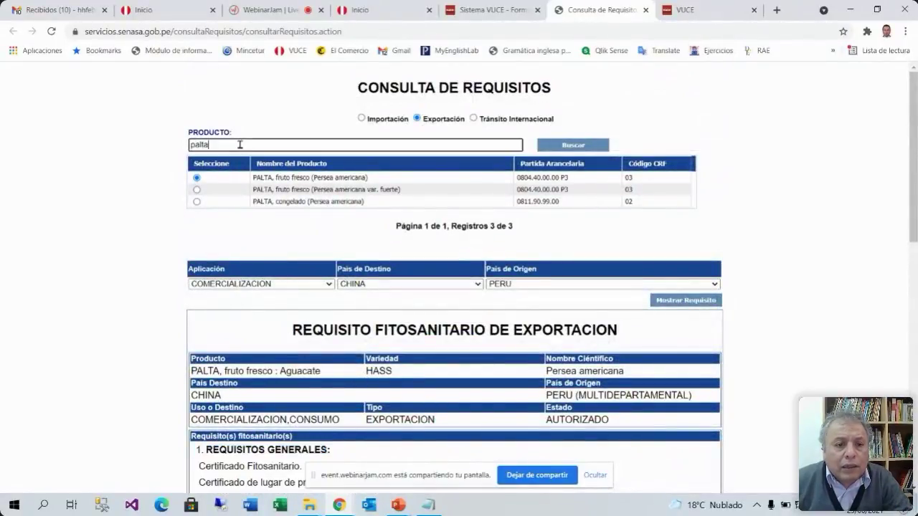
Look up avocado requirements with destination CANADA and origin PERU
left_click(396, 287)
scroll(397, 265, "down", 1)
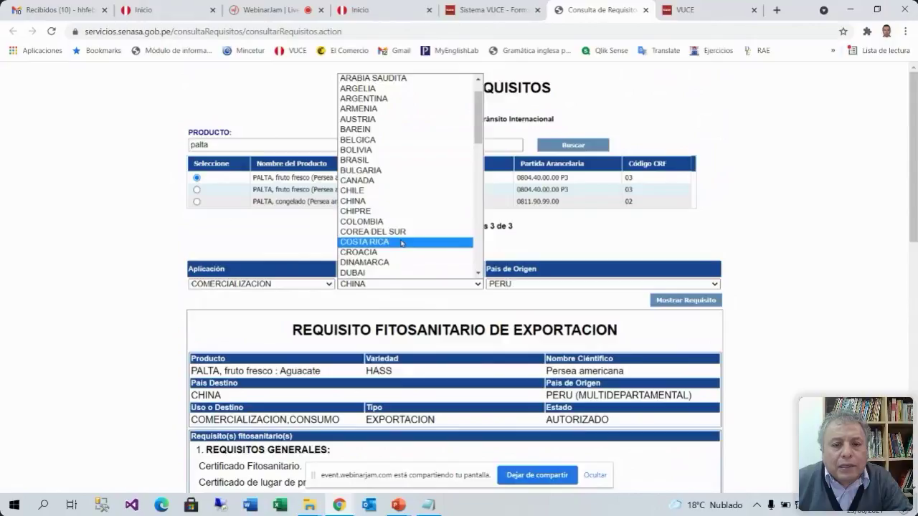
scroll(400, 242, "down", 5)
scroll(399, 244, "up", 6)
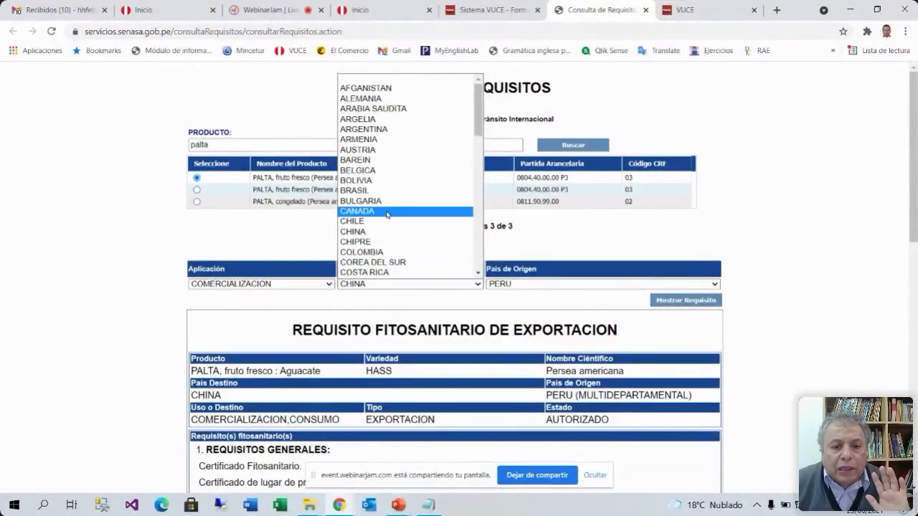
left_click(386, 212)
left_click(543, 285)
left_click(518, 305)
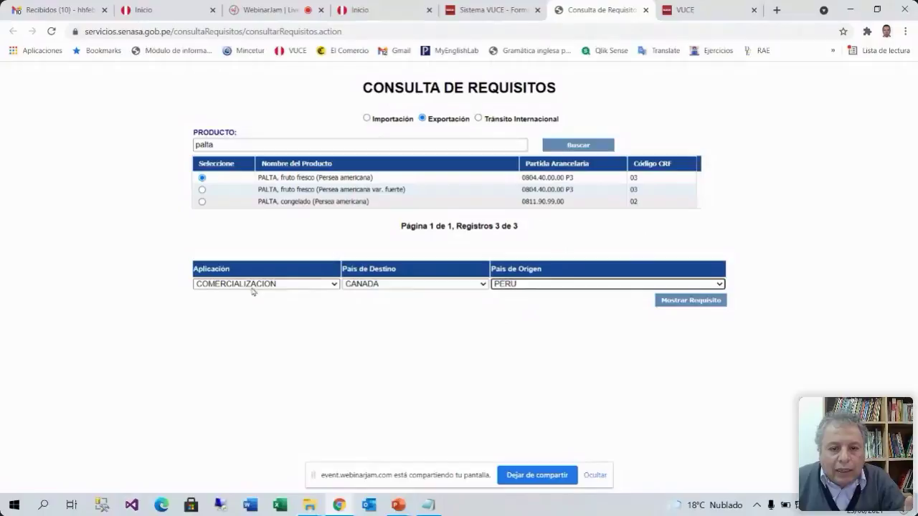
left_click(703, 304)
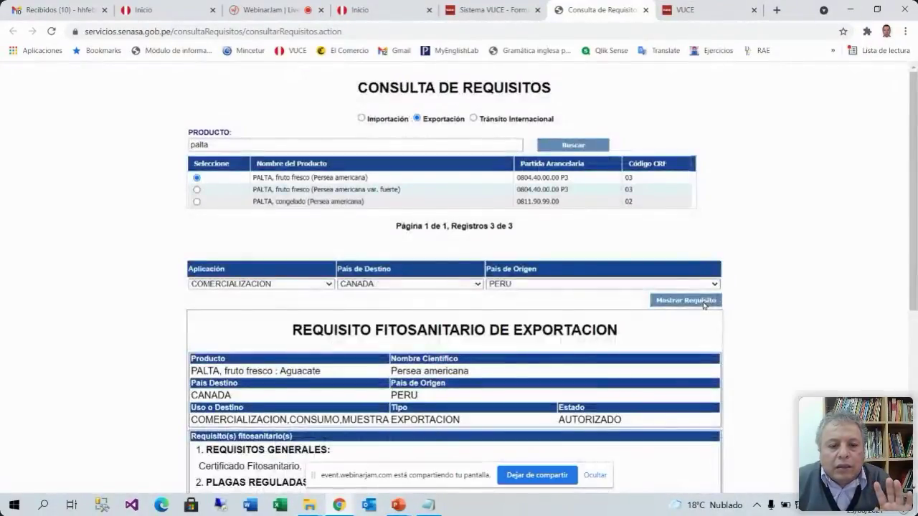
Highlight the phytosanitary certificate, PLAGAS REGULADAS and DECLARACIÓN ADICIONAL items for Canada
scroll(703, 305, "down", 5)
scroll(705, 307, "up", 2)
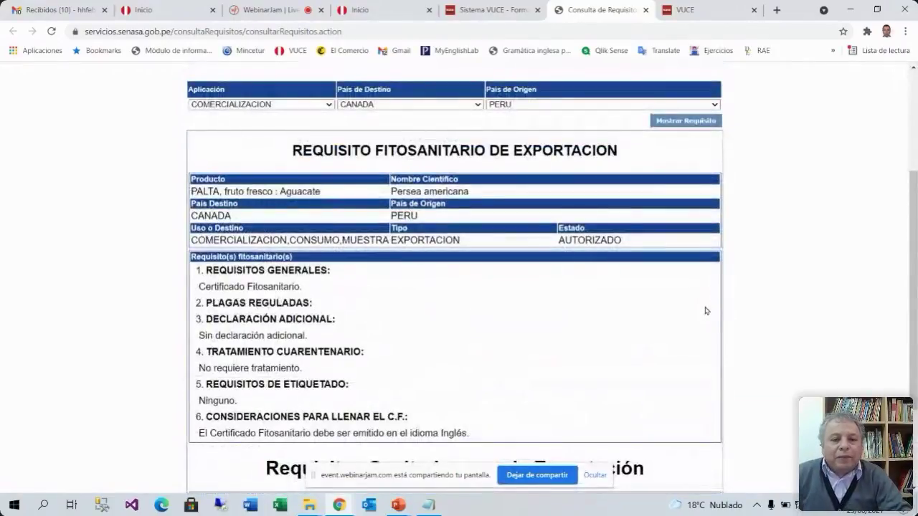
left_click_drag(311, 290, 200, 288)
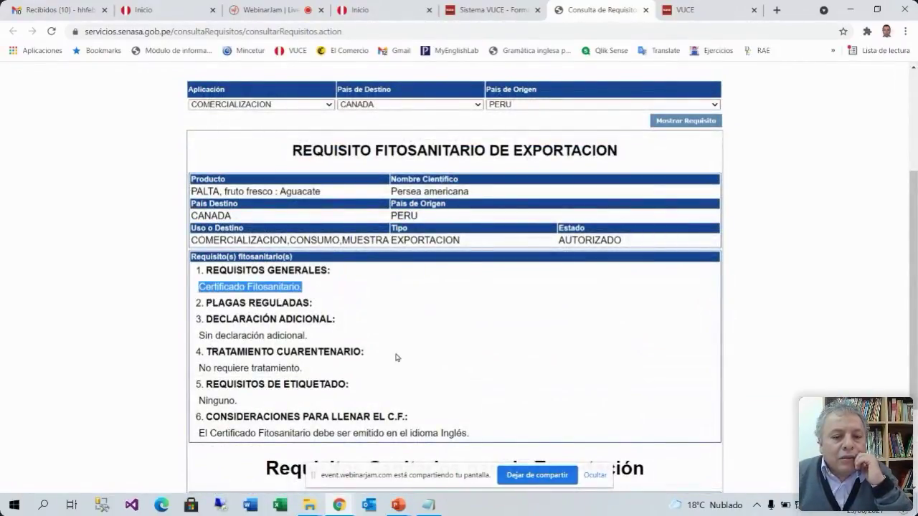
left_click_drag(218, 303, 207, 303)
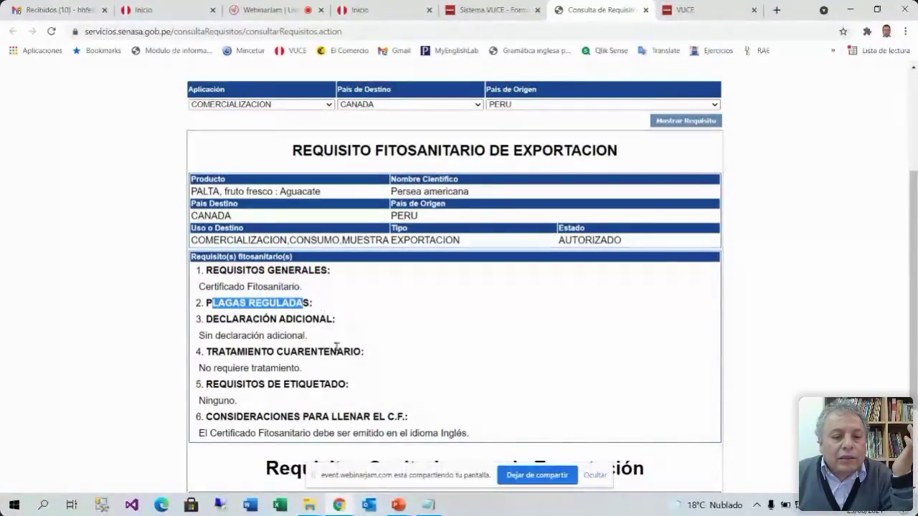
left_click_drag(335, 319, 213, 319)
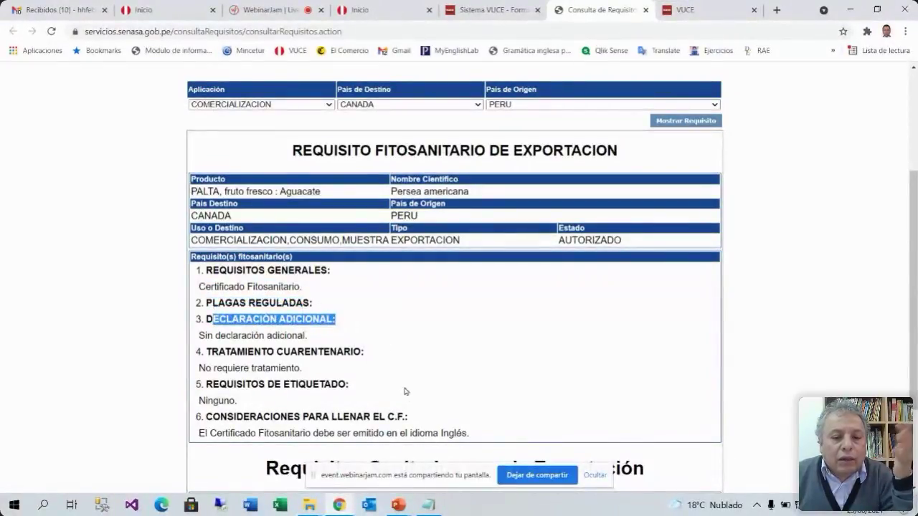
scroll(405, 390, "down", 3)
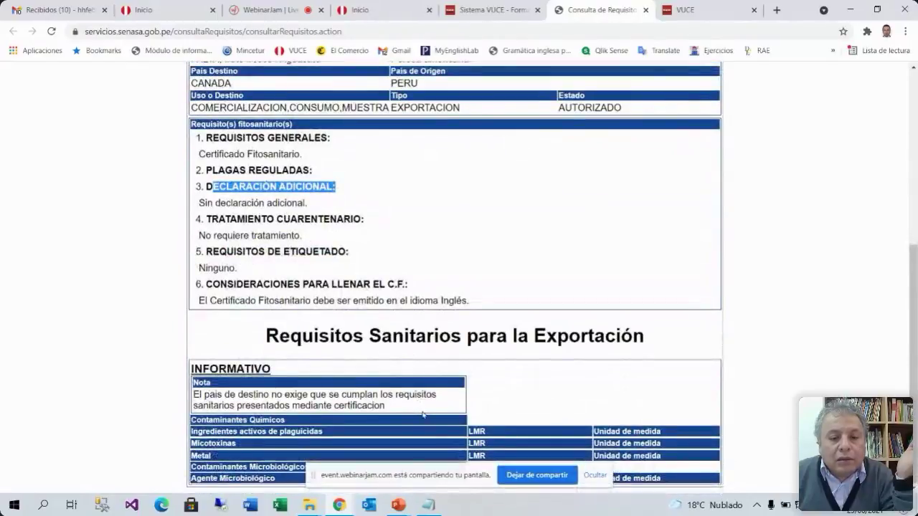
scroll(423, 415, "up", 5)
scroll(424, 414, "down", 3)
Highlight the general requirements and Certificado Fitosanitario items, then switch back to VUCE
left_click(321, 282)
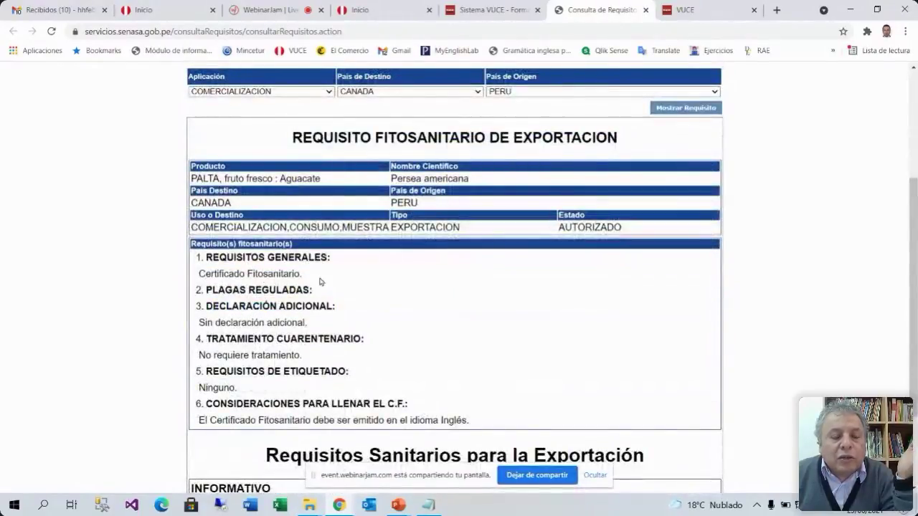
left_click_drag(305, 277, 201, 254)
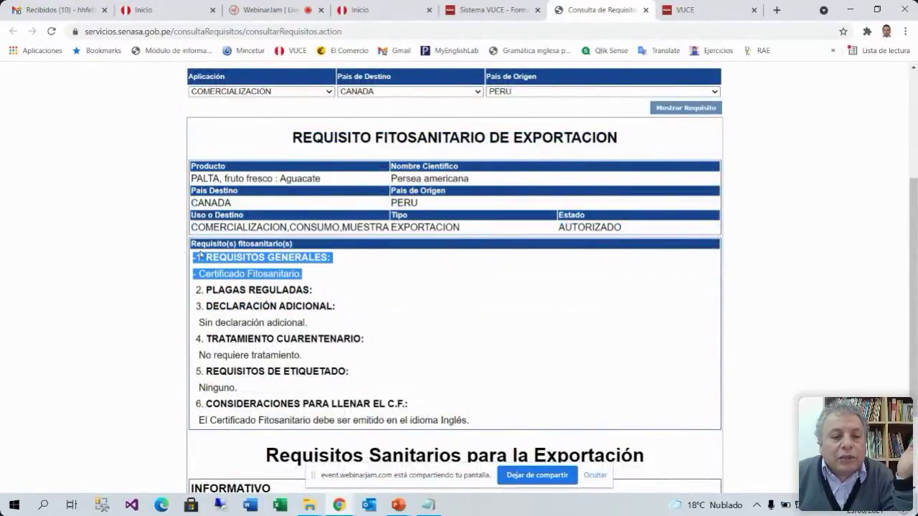
left_click(396, 289)
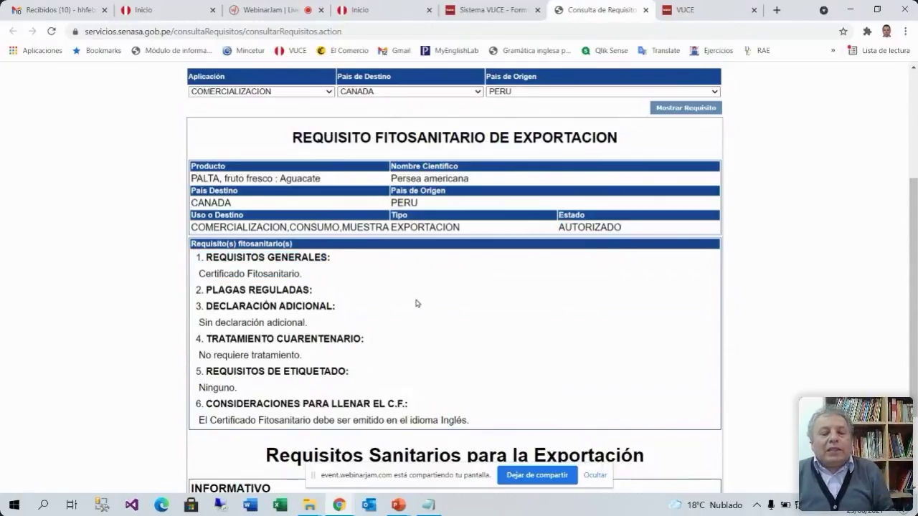
scroll(416, 303, "up", 1)
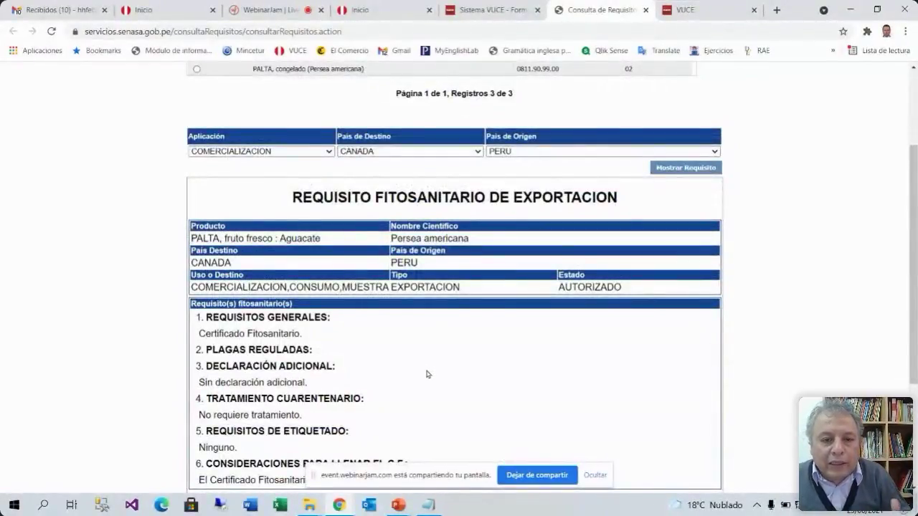
left_click_drag(305, 338, 196, 317)
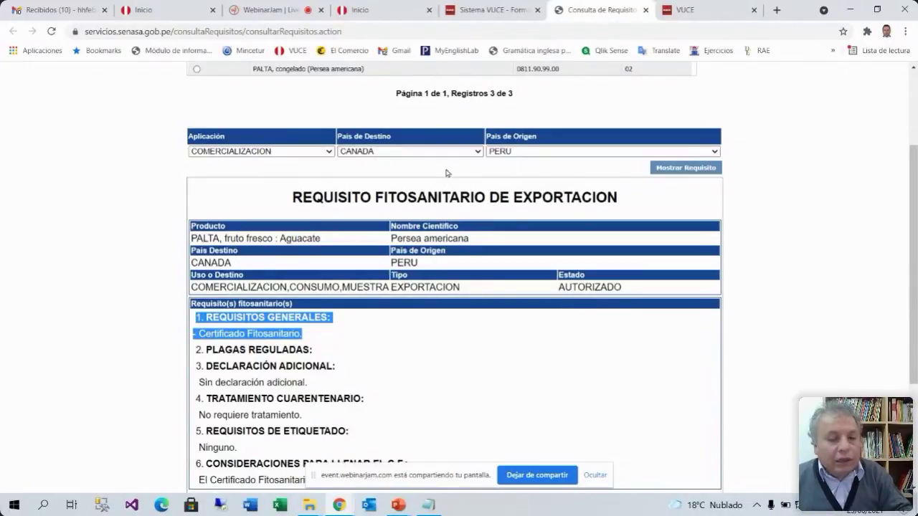
scroll(492, 269, "down", 3)
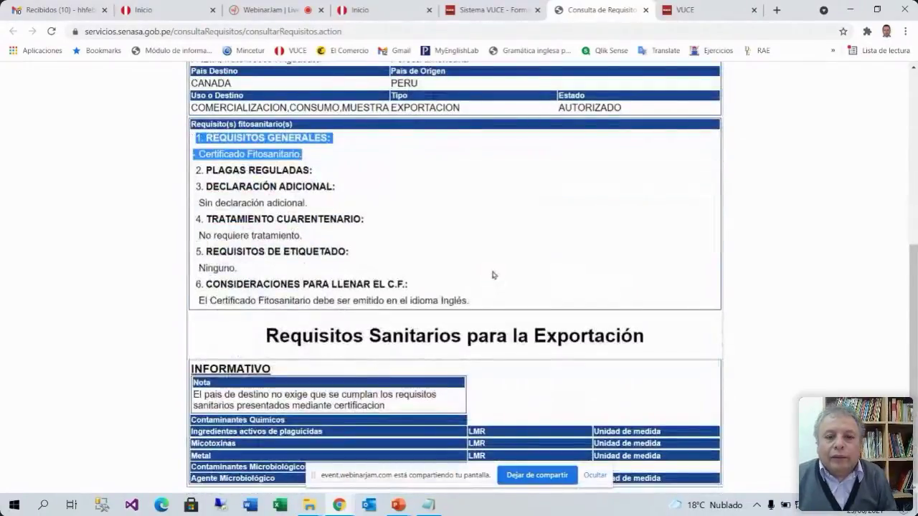
scroll(492, 272, "up", 5)
scroll(492, 287, "down", 2)
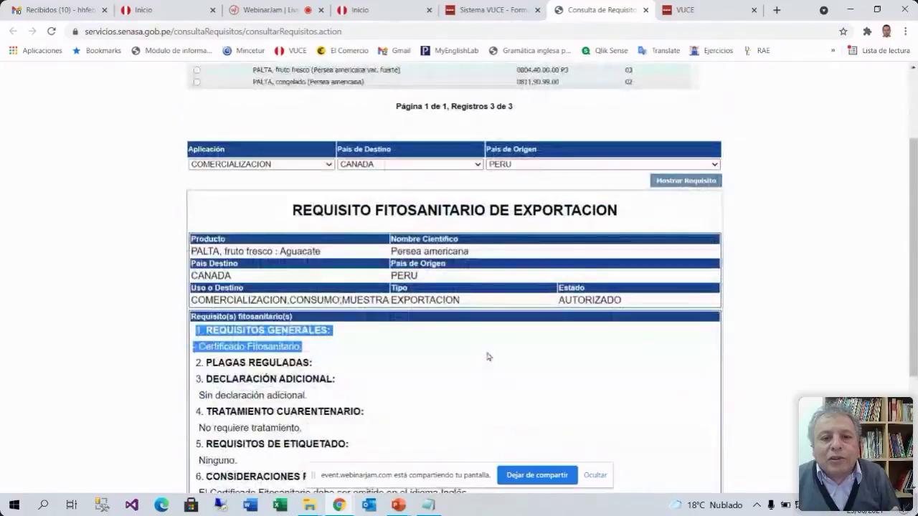
scroll(487, 364, "up", 2)
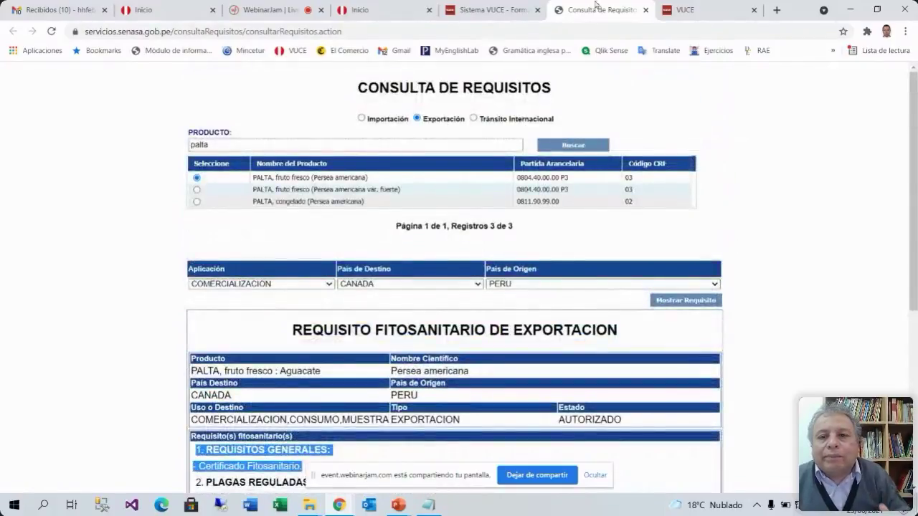
left_click(501, 11)
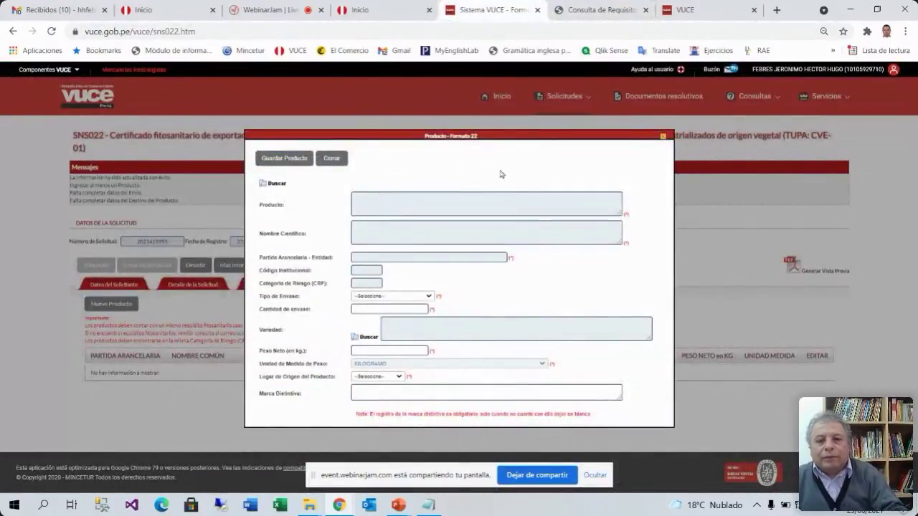
Open Búsqueda de Productos from the Producto - Formato 22 form, briefly checking the SENASA tab
scroll(537, 199, "up", 1)
scroll(536, 199, "up", 1)
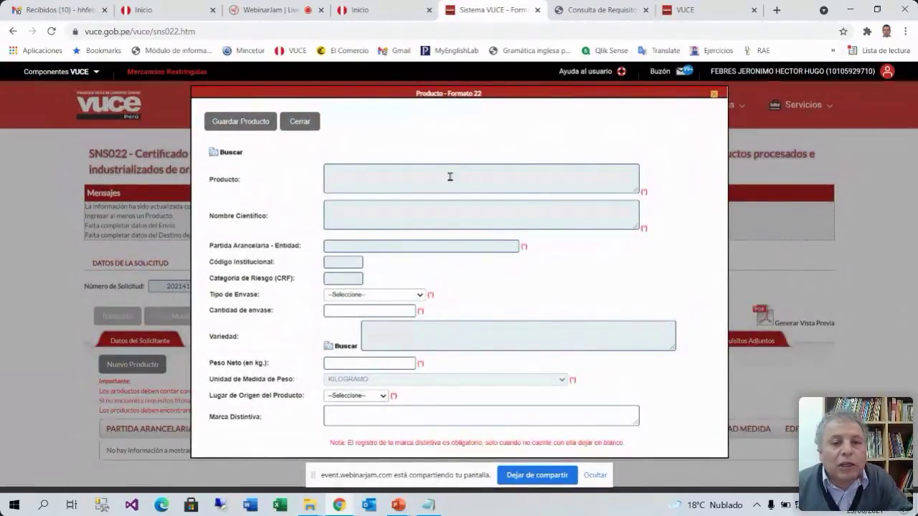
left_click(230, 154)
left_click(602, 11)
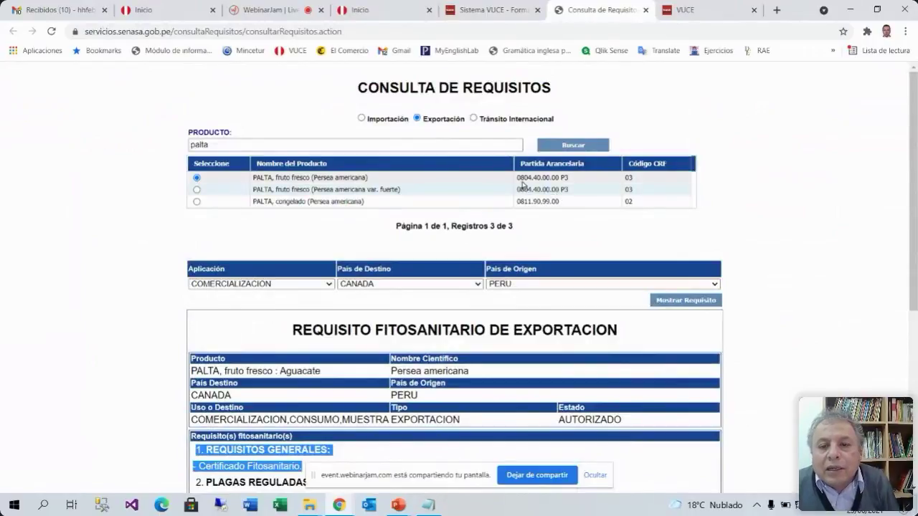
left_click(504, 12)
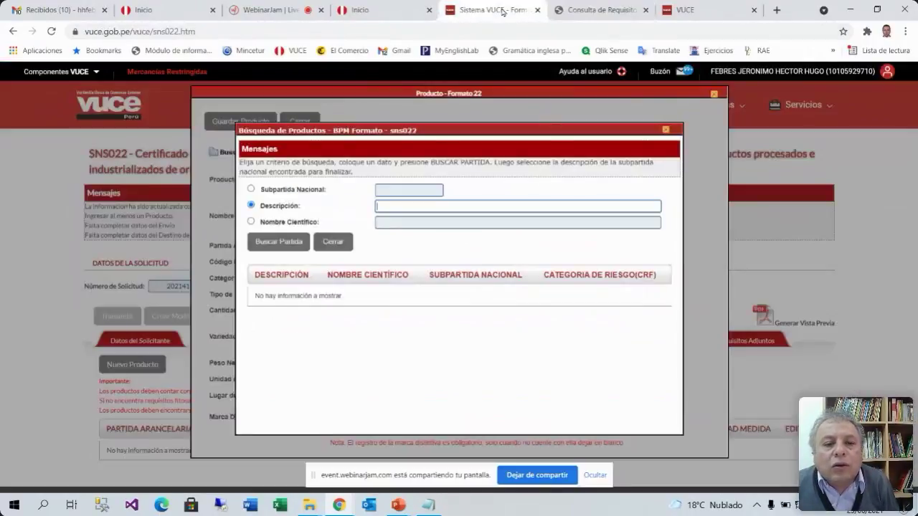
Search description 'palta' and pick PALTA, fruto fresco var. fuerte under 0804.40.00.00
left_click(389, 207)
type("palta")
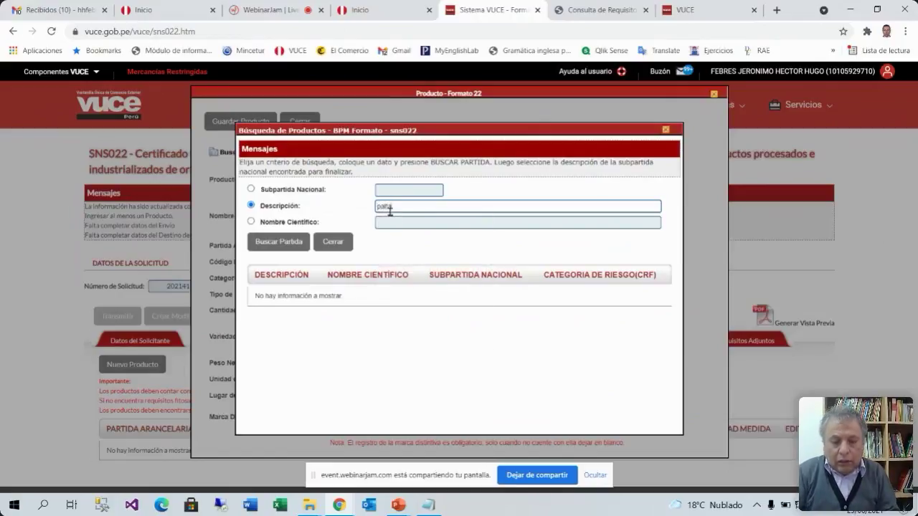
left_click(281, 241)
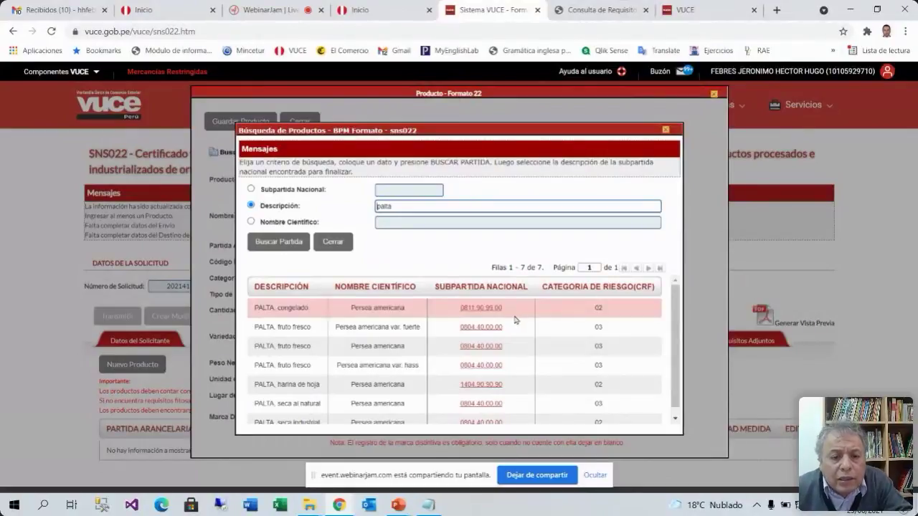
scroll(511, 324, "down", 1)
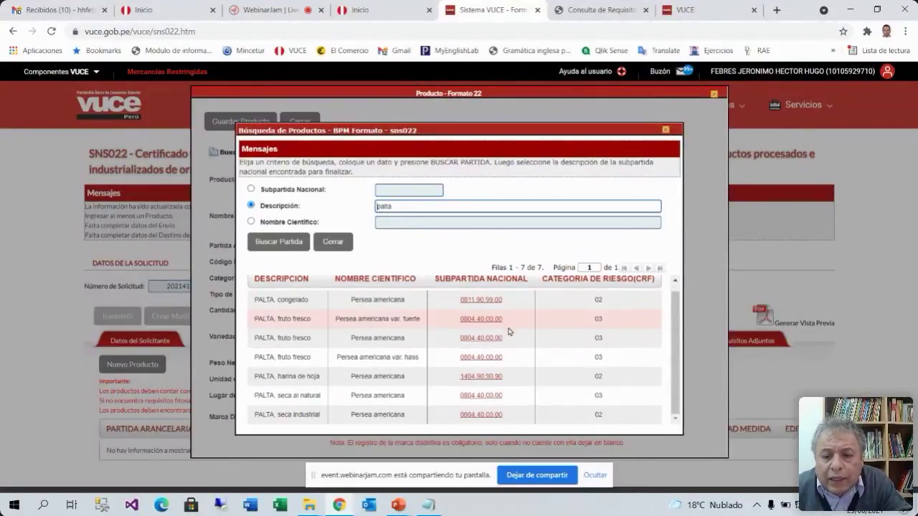
scroll(501, 356, "up", 1)
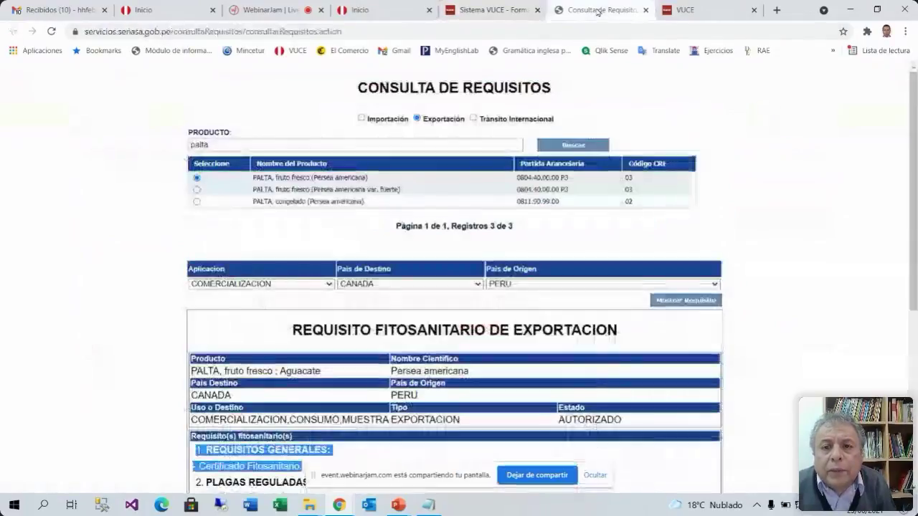
left_click(599, 10)
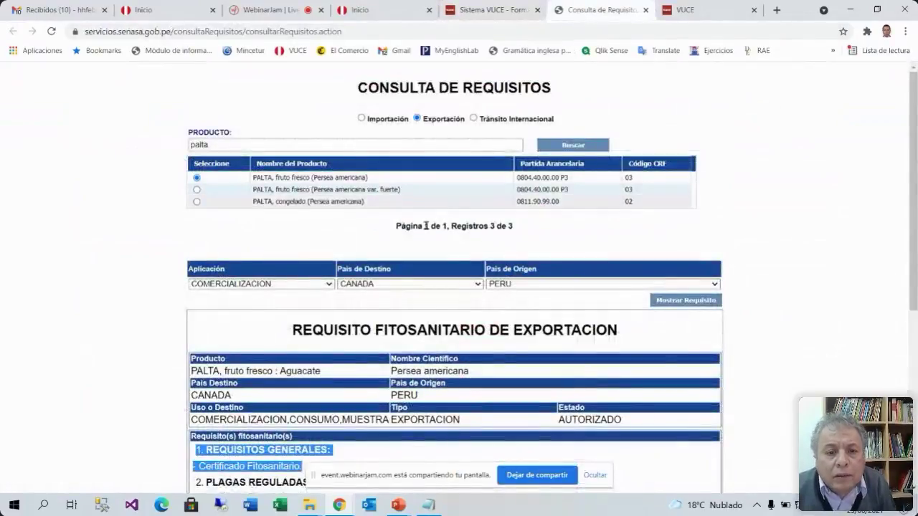
scroll(335, 398, "down", 2)
scroll(334, 399, "up", 2)
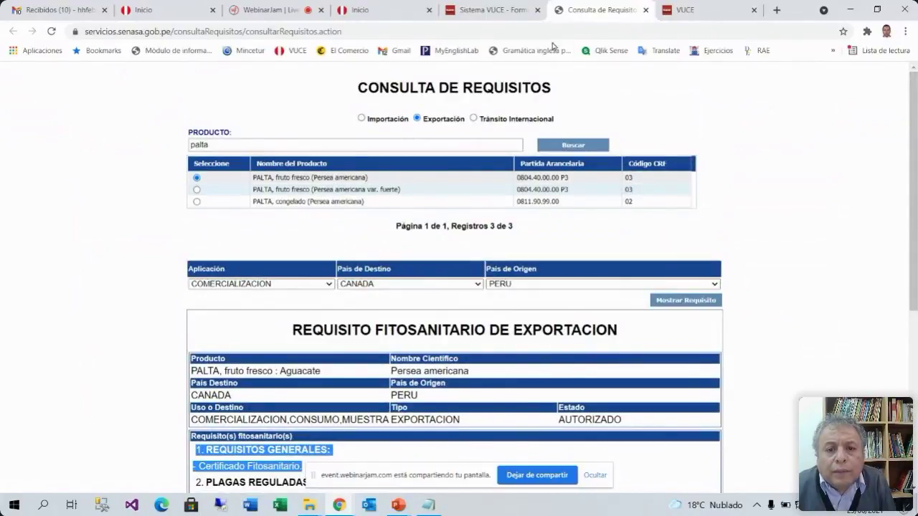
left_click(497, 10)
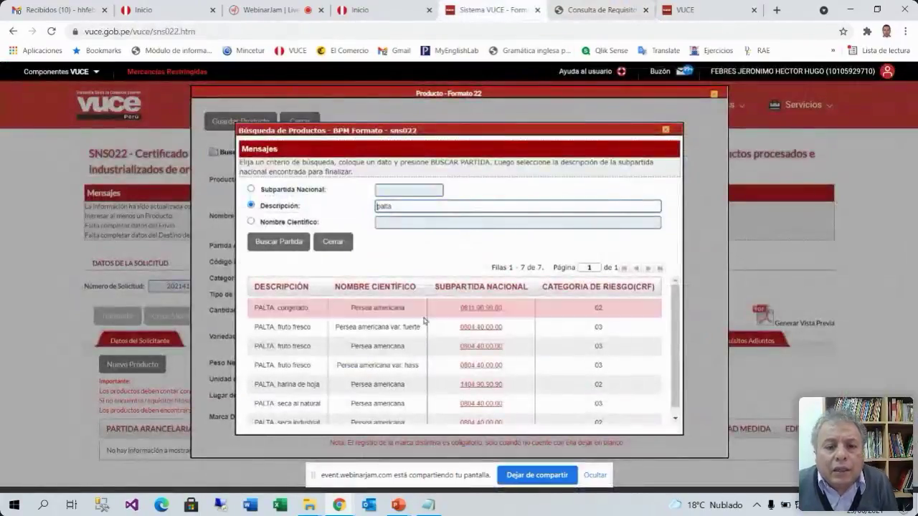
left_click(483, 328)
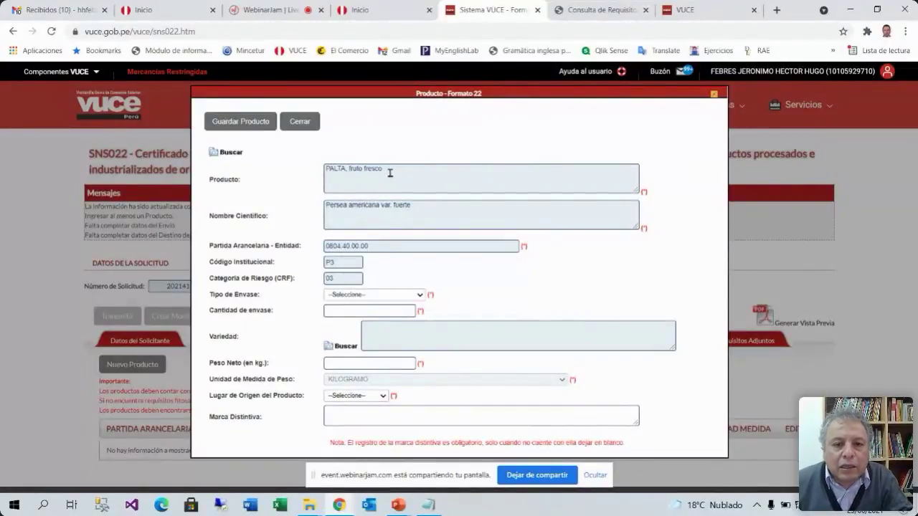
Set the packaging type to CAJA(S) with a quantity of 100
left_click(415, 296)
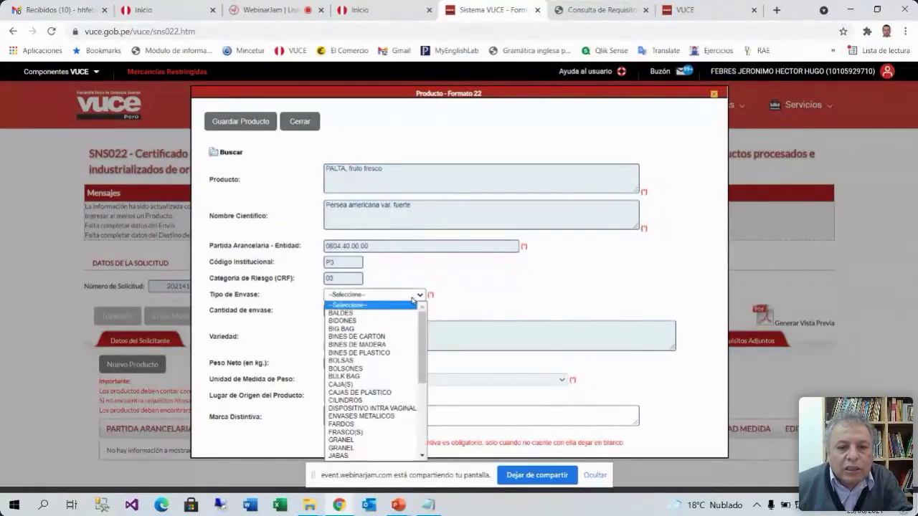
left_click(362, 384)
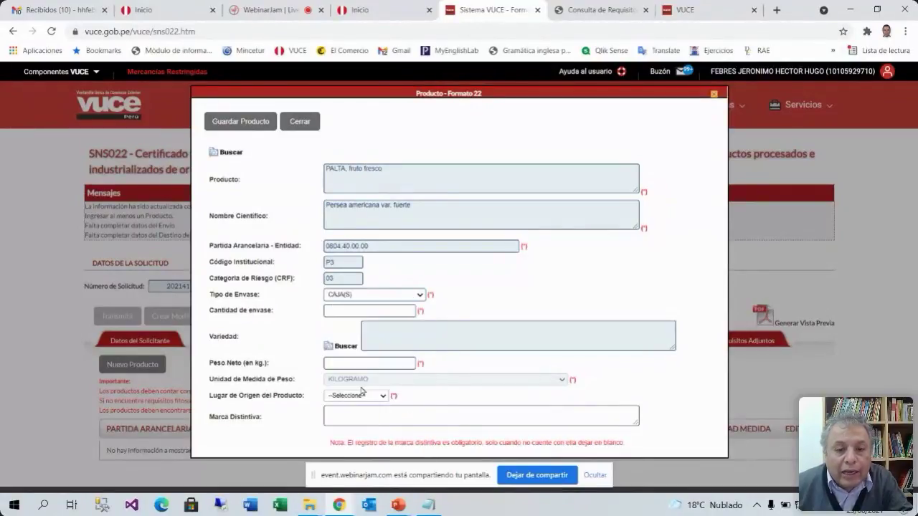
left_click(407, 311)
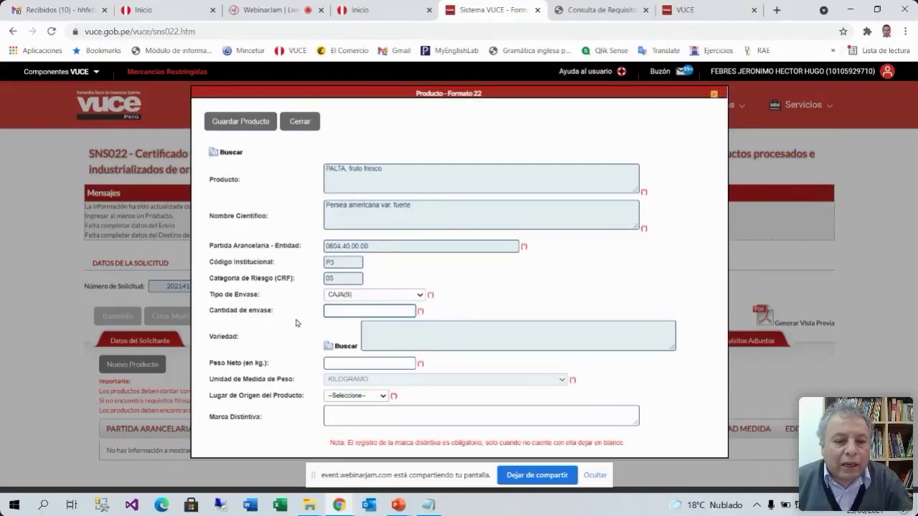
left_click(400, 308)
type("100")
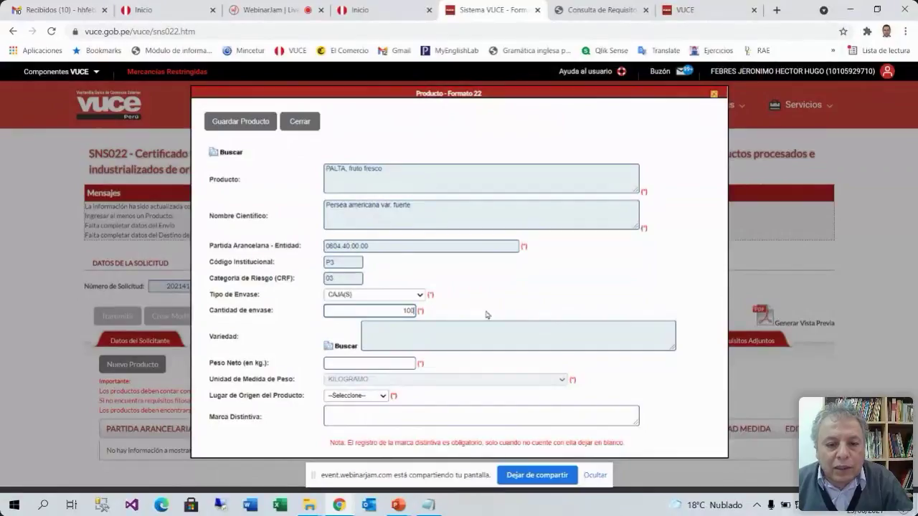
left_click(504, 299)
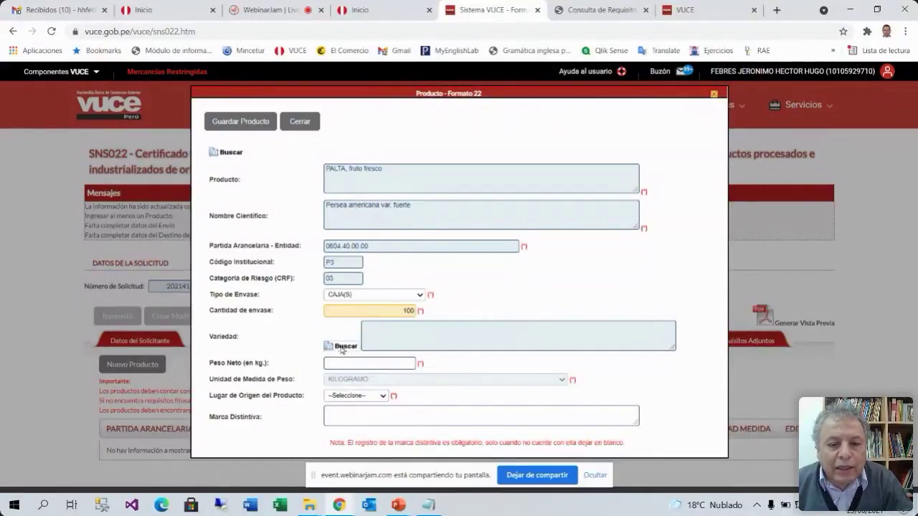
Choose variety FUERTE from the variety search
left_click(340, 347)
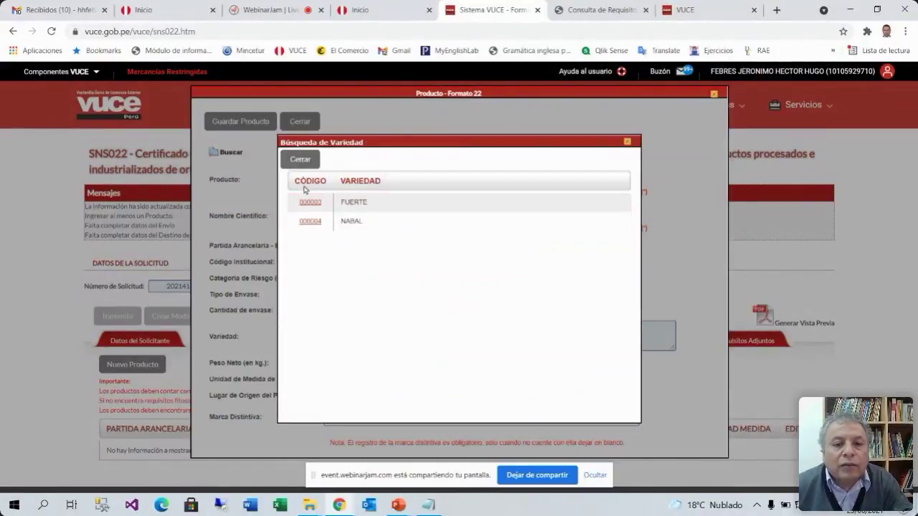
left_click(301, 160)
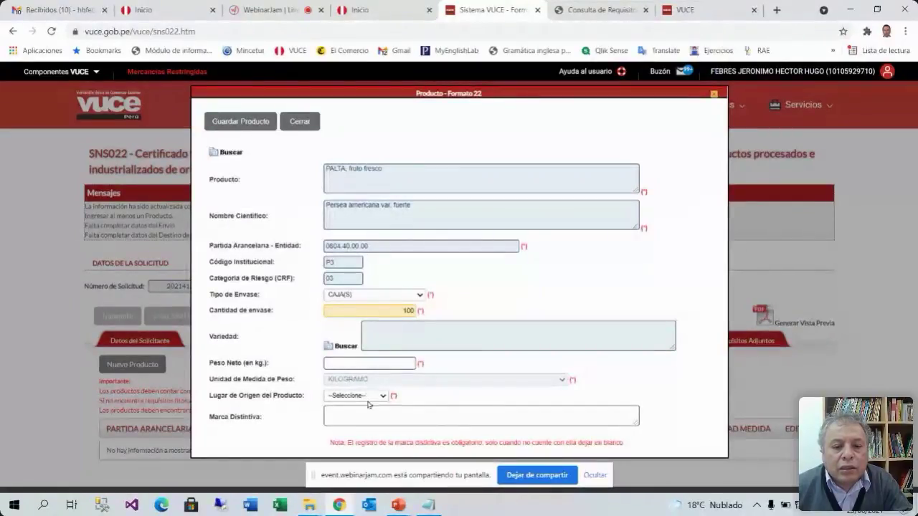
left_click(334, 348)
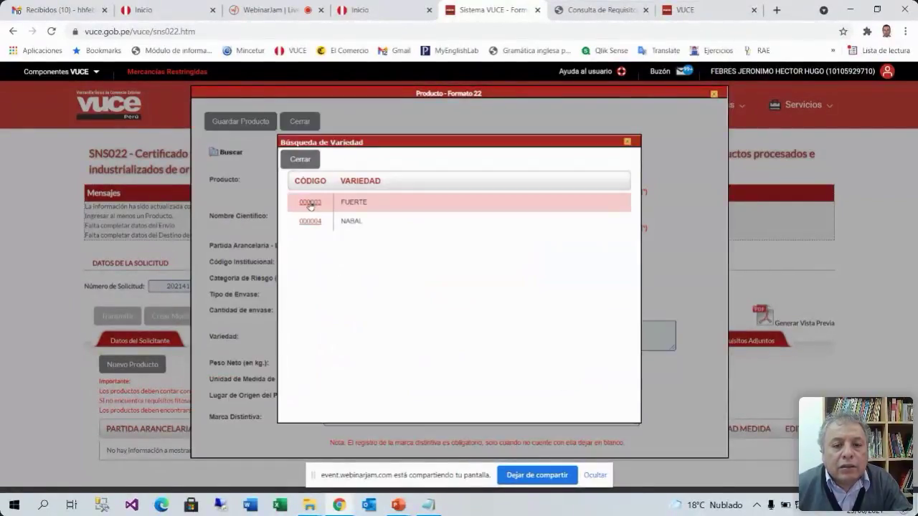
left_click(308, 203)
left_click(378, 363)
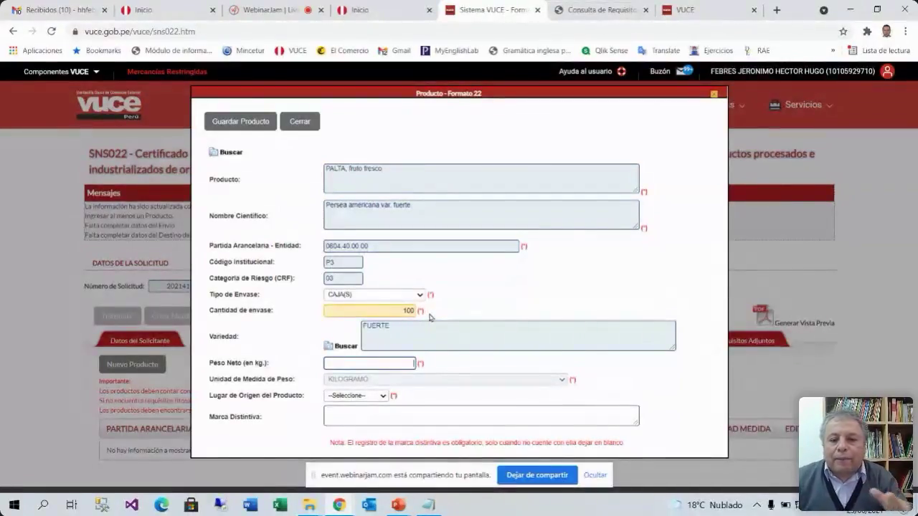
Enter a 1500 kg net weight and choose PIURA as place of origin
type("18")
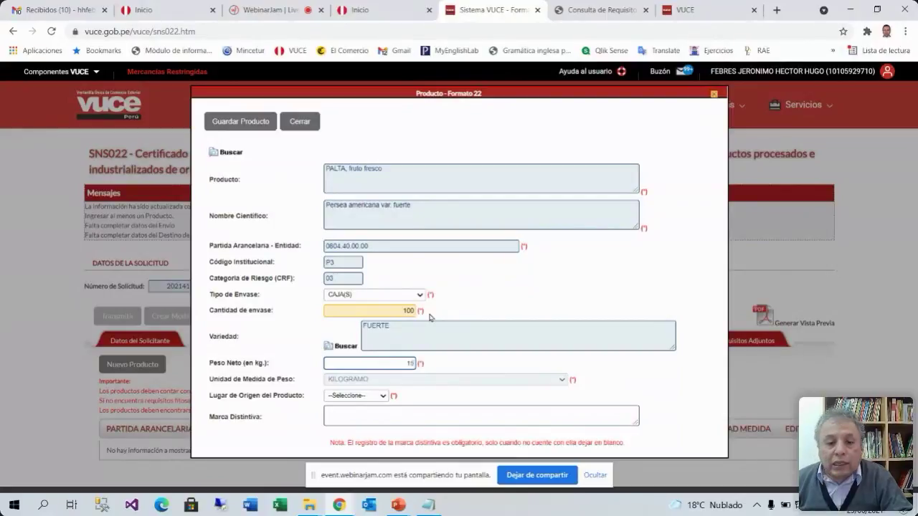
left_click(621, 375)
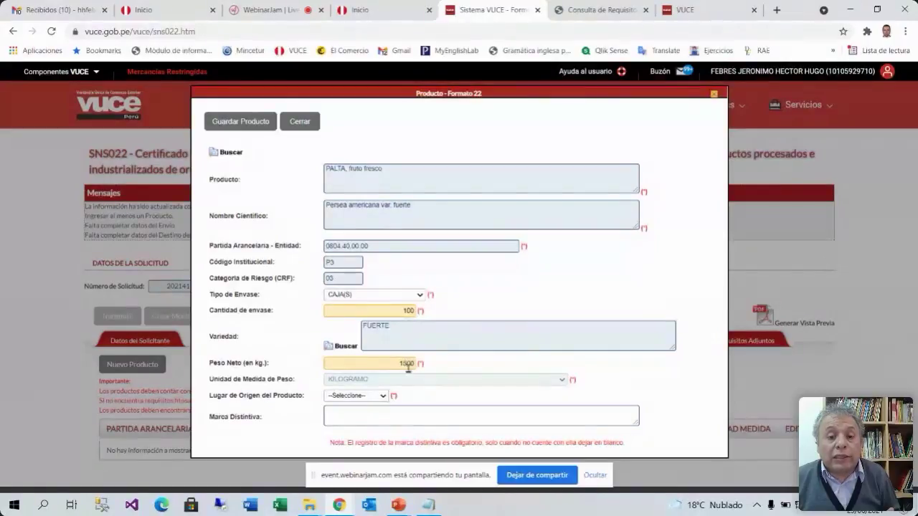
left_click(384, 398)
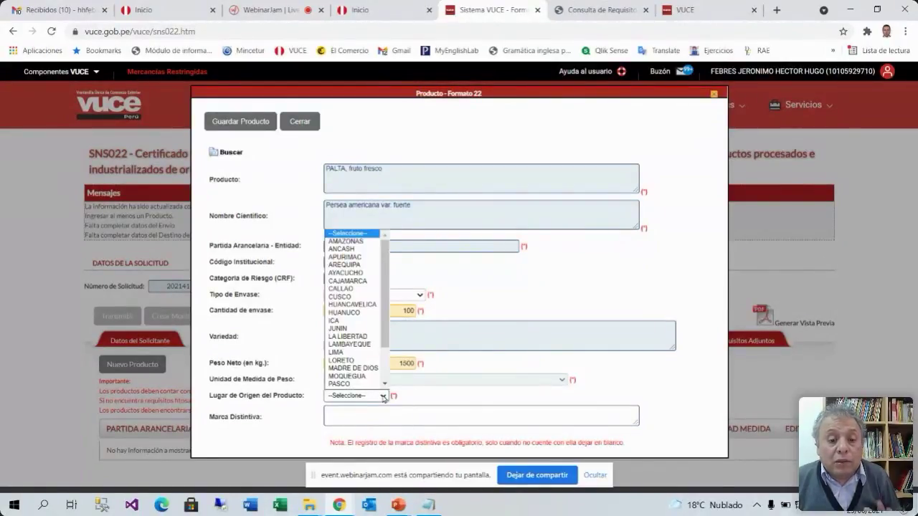
scroll(388, 313, "down", 1)
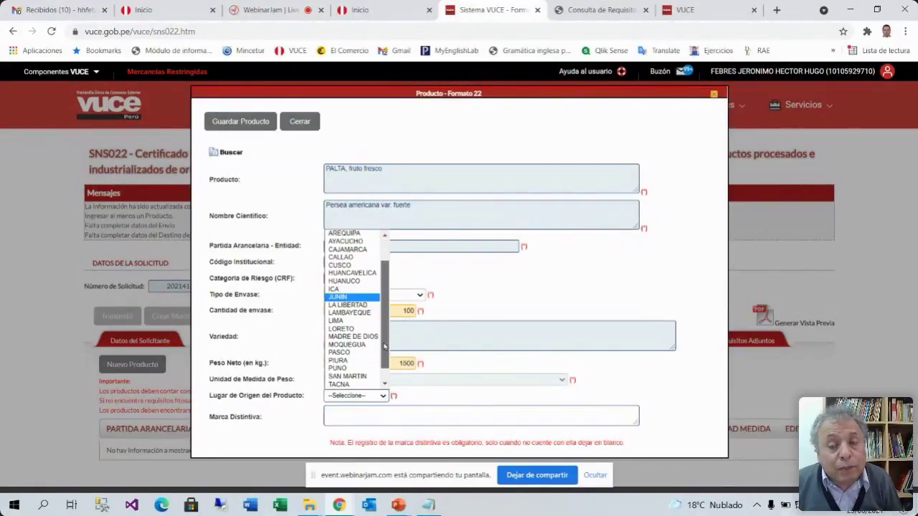
scroll(387, 314, "up", 1)
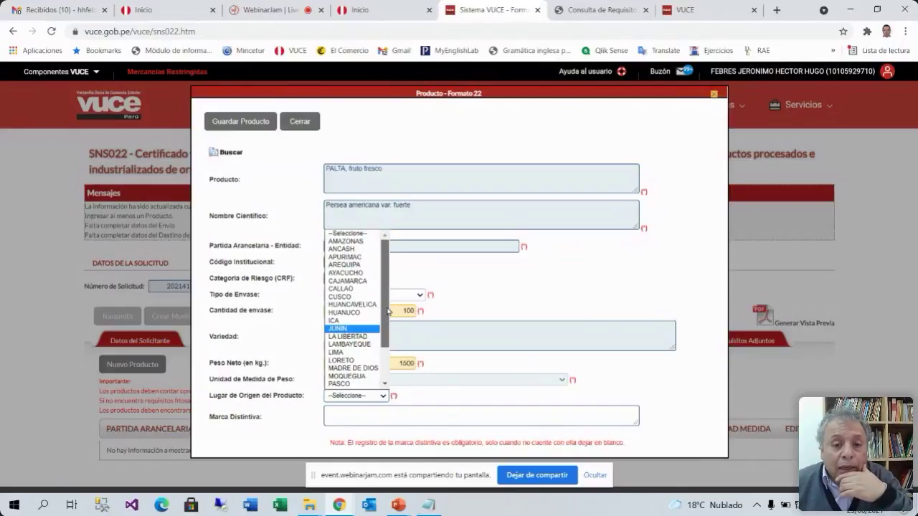
scroll(387, 308, "down", 1)
scroll(387, 306, "down", 2)
left_click(345, 347)
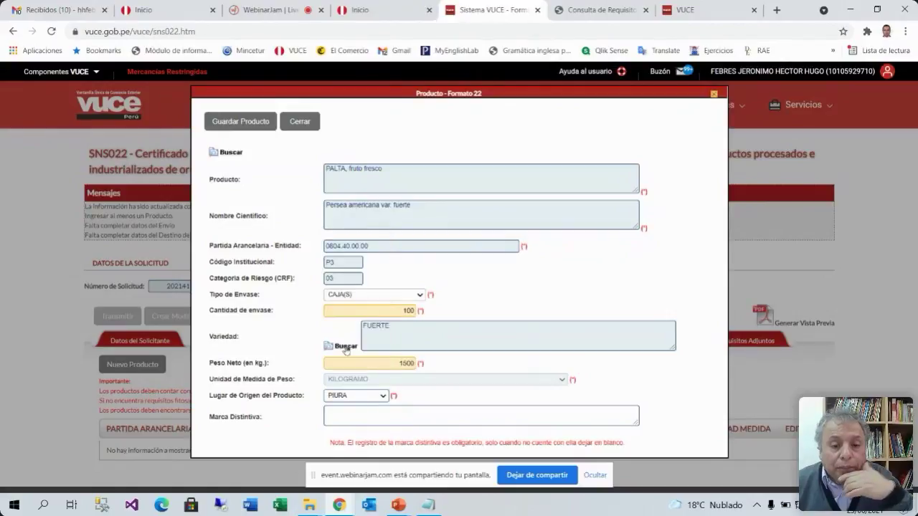
Enter brand 'Marca Hass / lote 150', then save and close the product
left_click(378, 416)
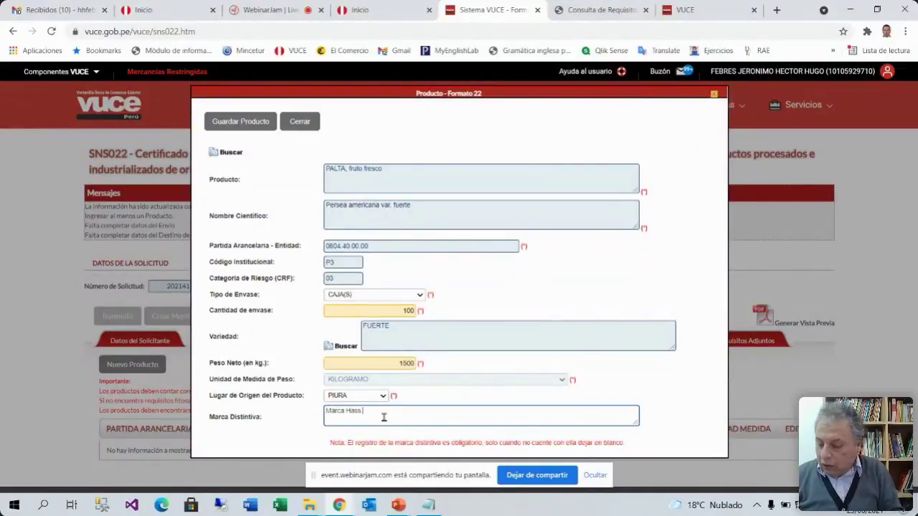
type("Marca Hass / lote 150")
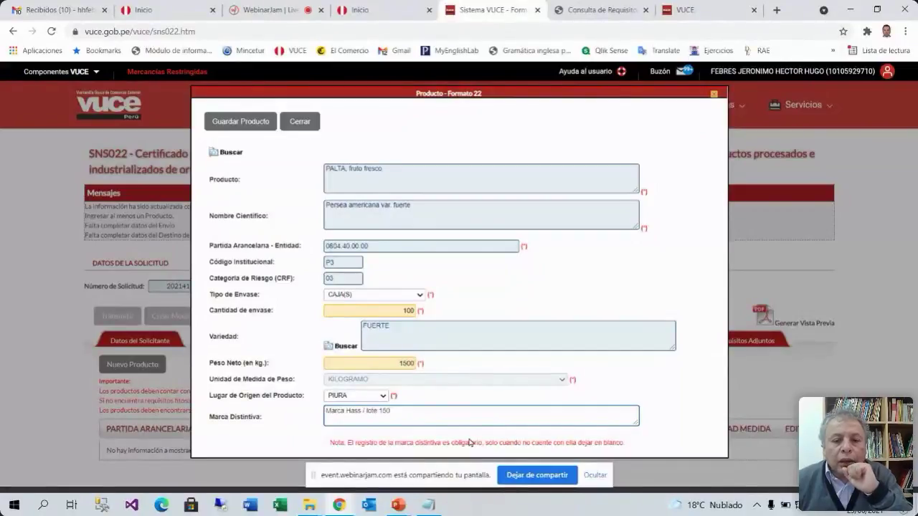
left_click_drag(395, 412, 324, 409)
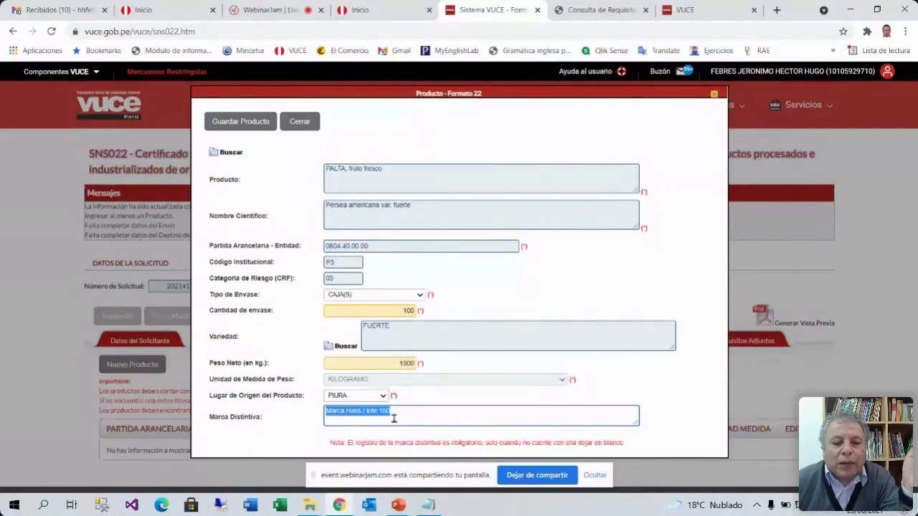
left_click(394, 418)
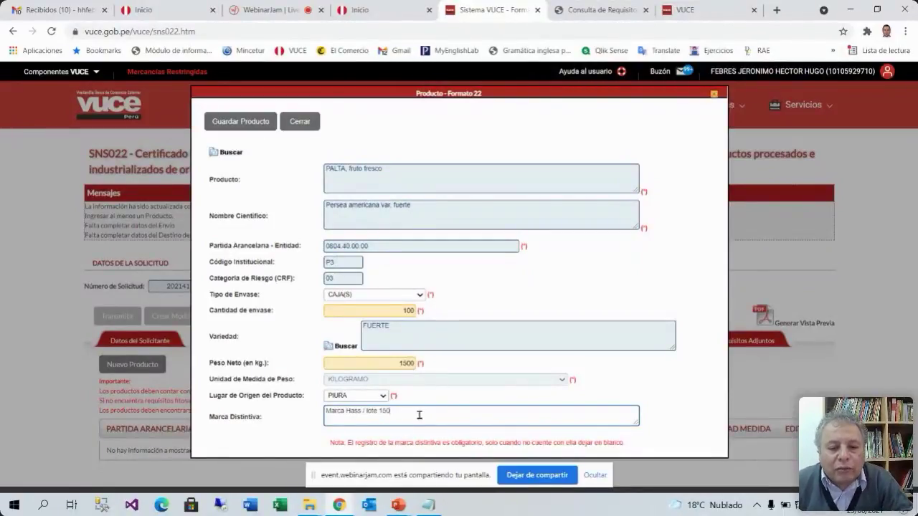
left_click_drag(396, 411, 368, 411)
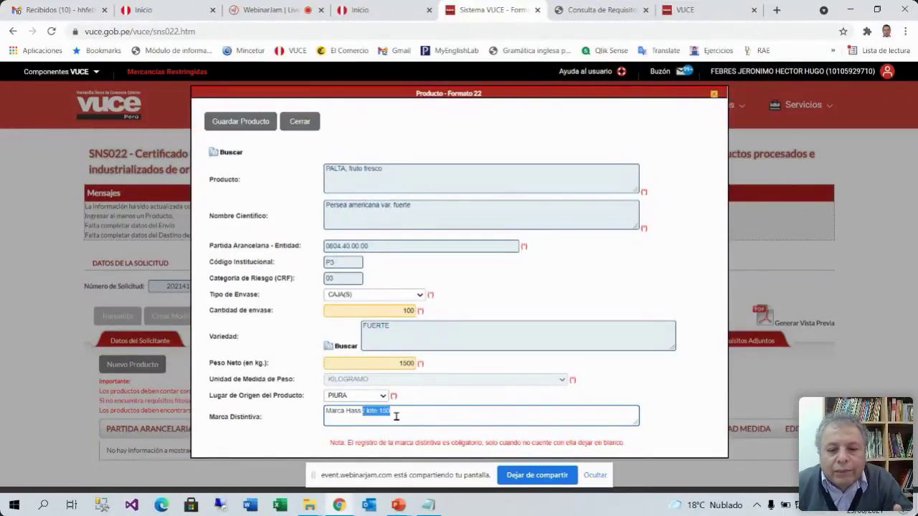
left_click(399, 413)
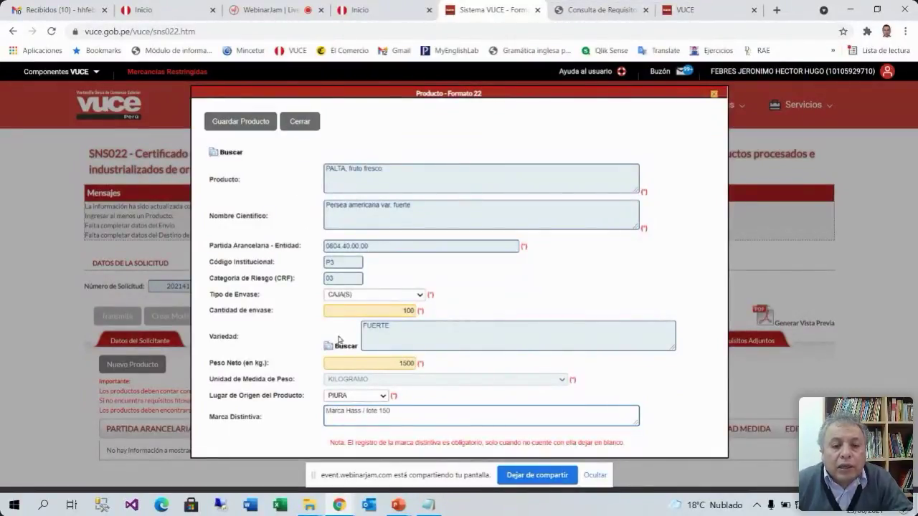
left_click(259, 126)
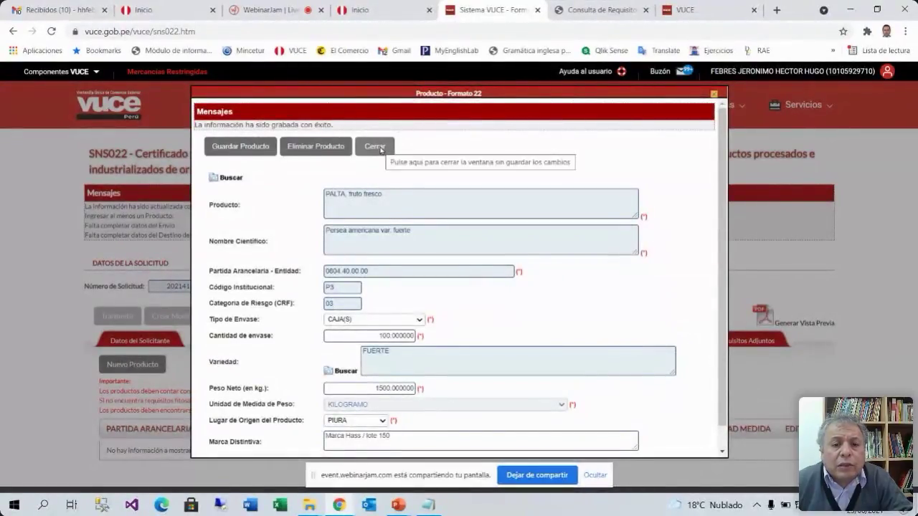
left_click(381, 148)
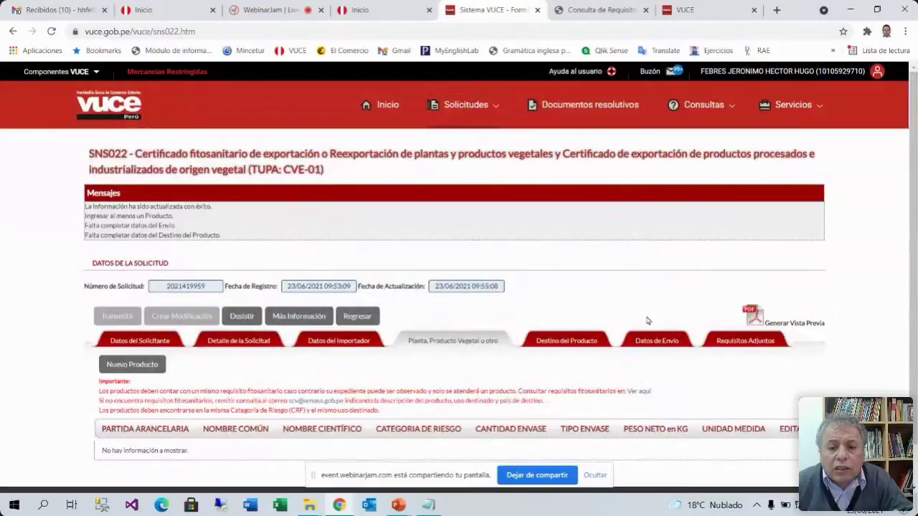
Start a new product: search 'palta', select fresh avocado var. fuerte, package type CAJA(S)
scroll(648, 322, "down", 1)
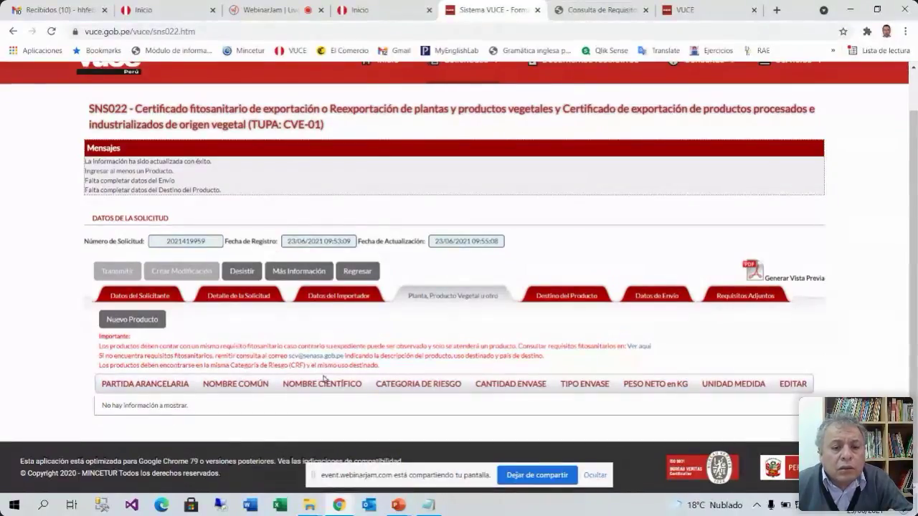
left_click(132, 321)
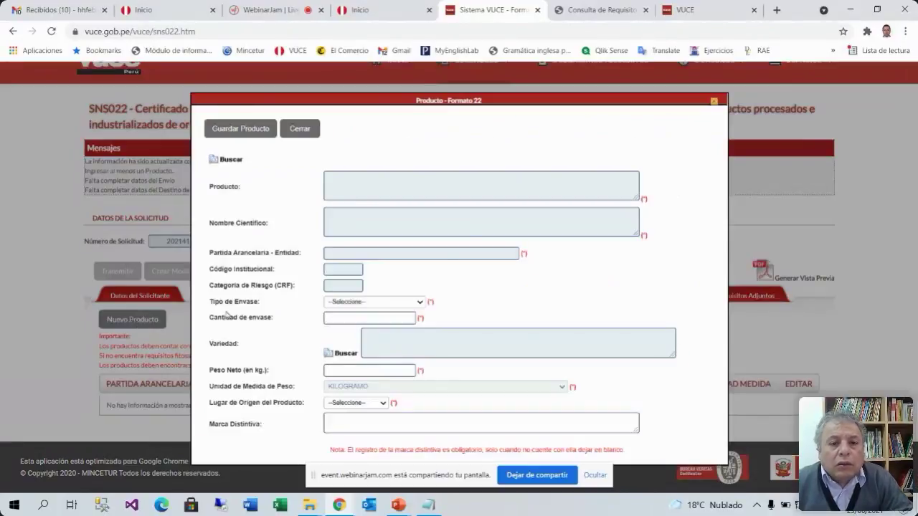
left_click(222, 160)
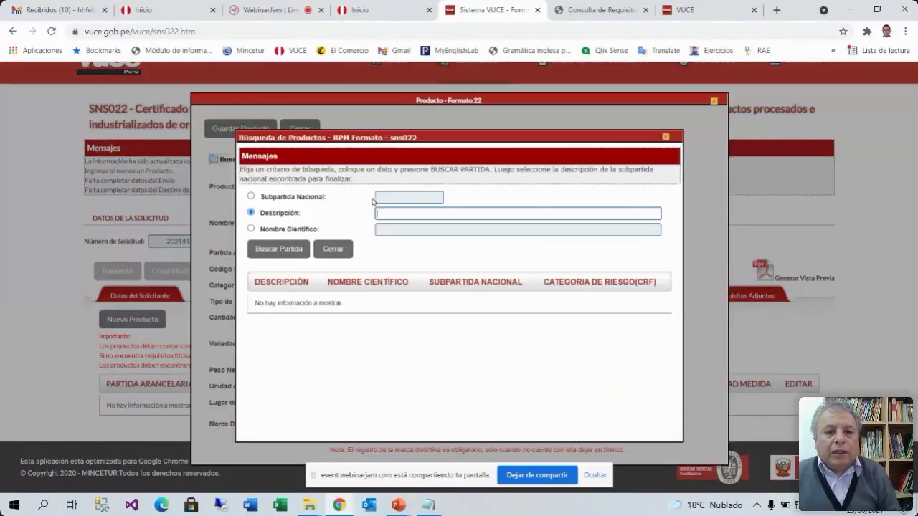
left_click(413, 214)
type("palta")
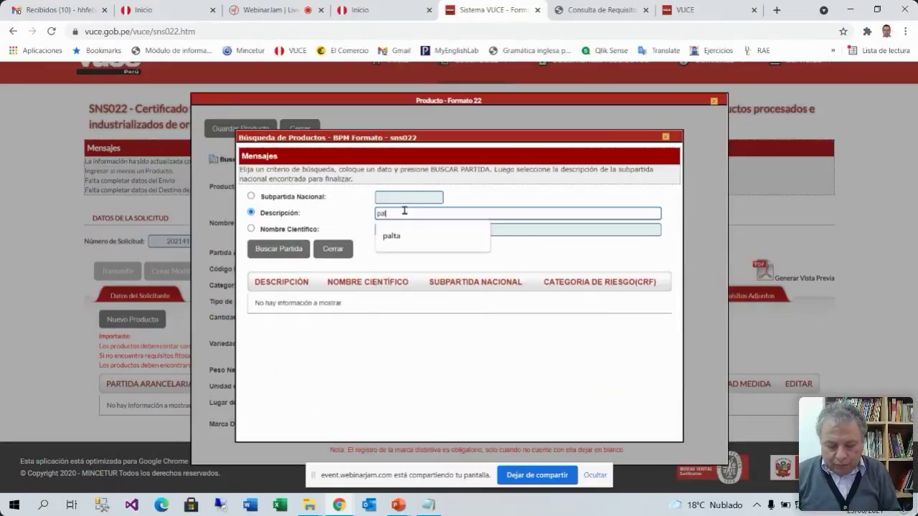
left_click(279, 249)
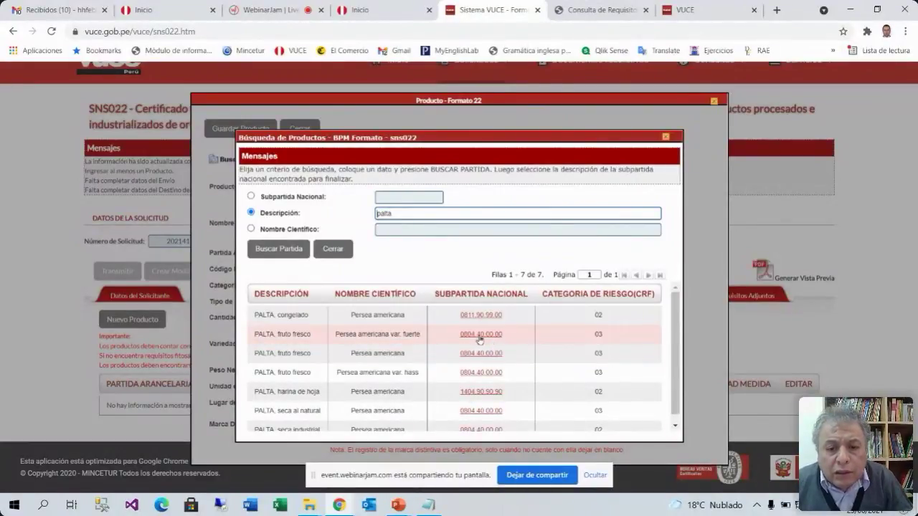
left_click(477, 334)
left_click(413, 304)
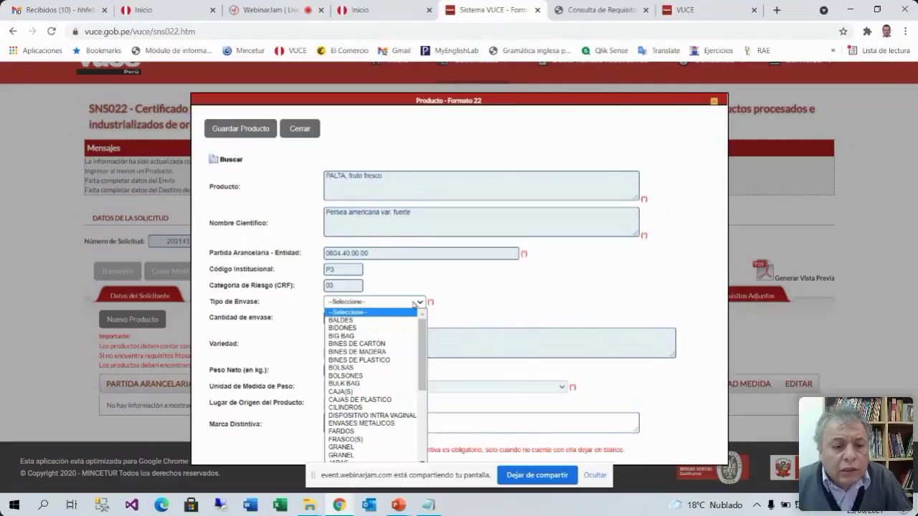
left_click(384, 392)
left_click(372, 319)
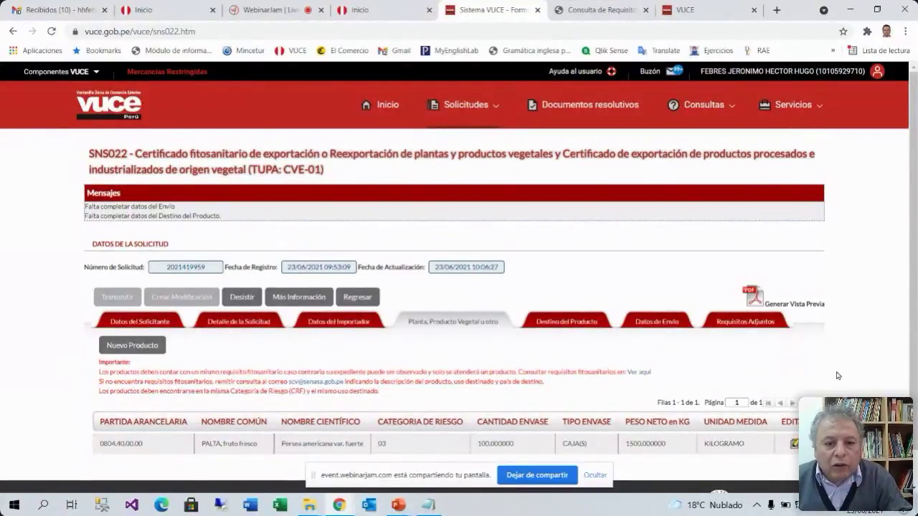
In Destino del Producto, set use COMERCIALIZACION and international transit to No
left_click(566, 321)
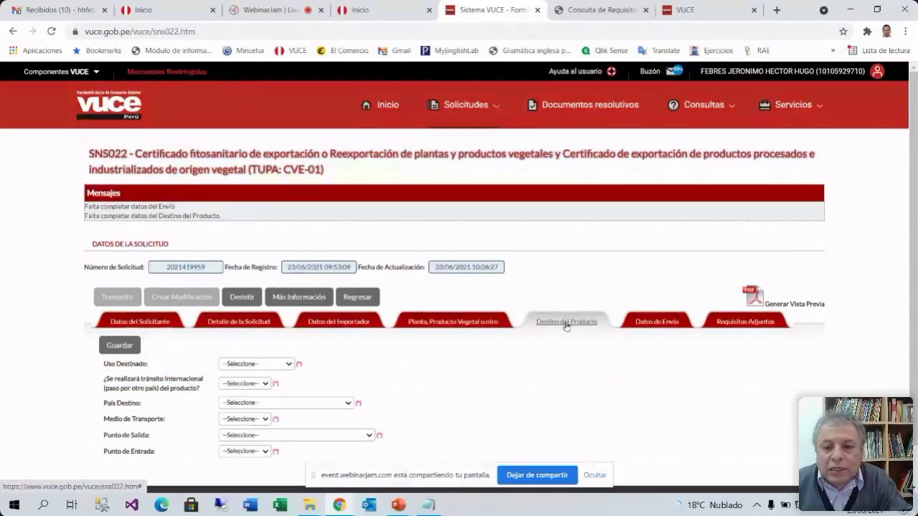
scroll(562, 358, "down", 1)
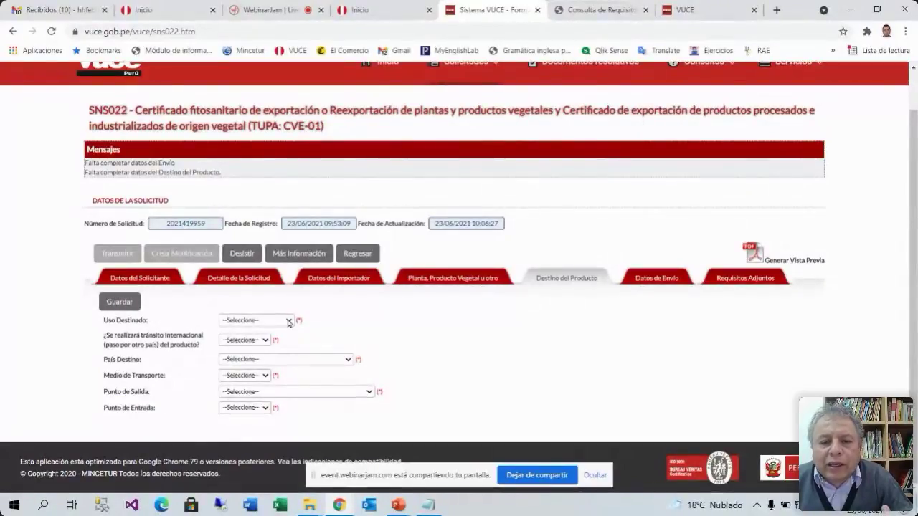
left_click(289, 323)
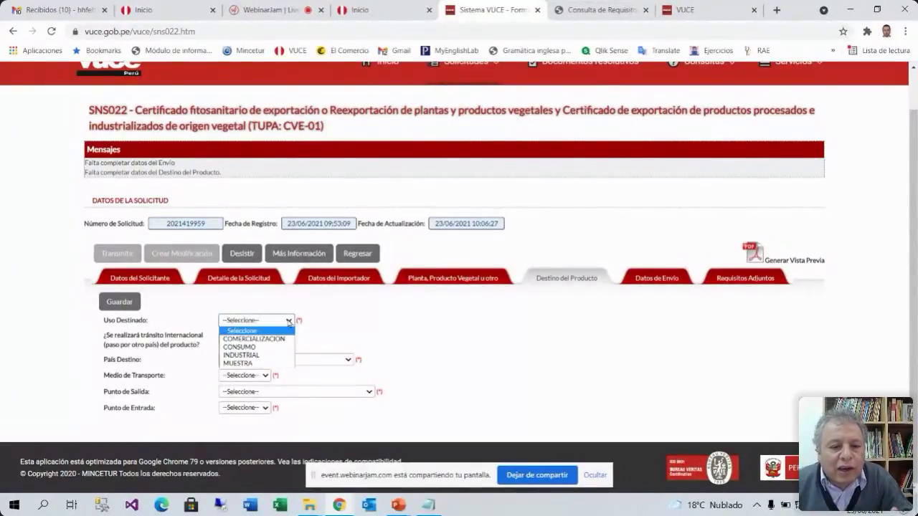
left_click(278, 339)
left_click(267, 341)
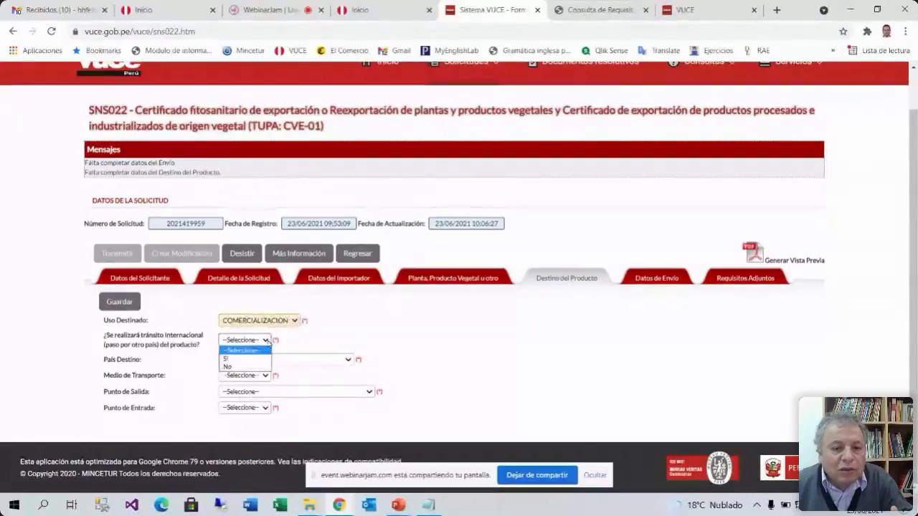
left_click(335, 342)
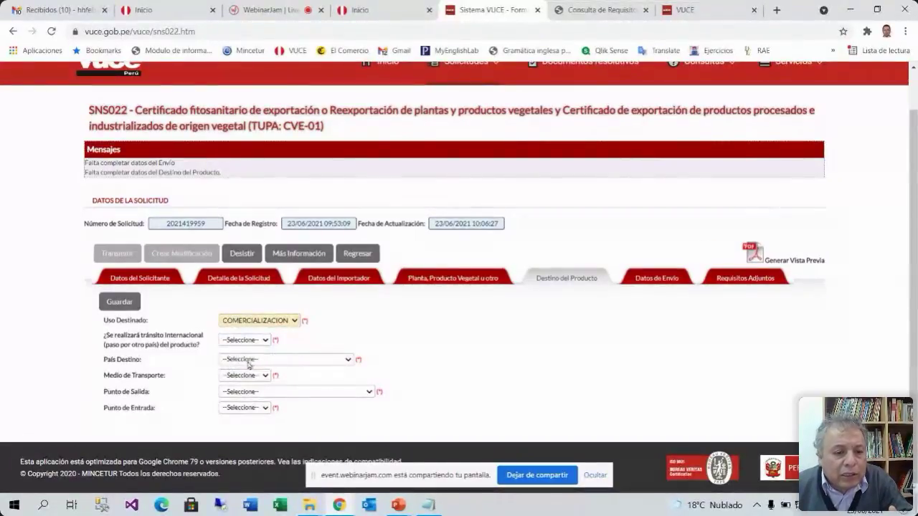
left_click(266, 342)
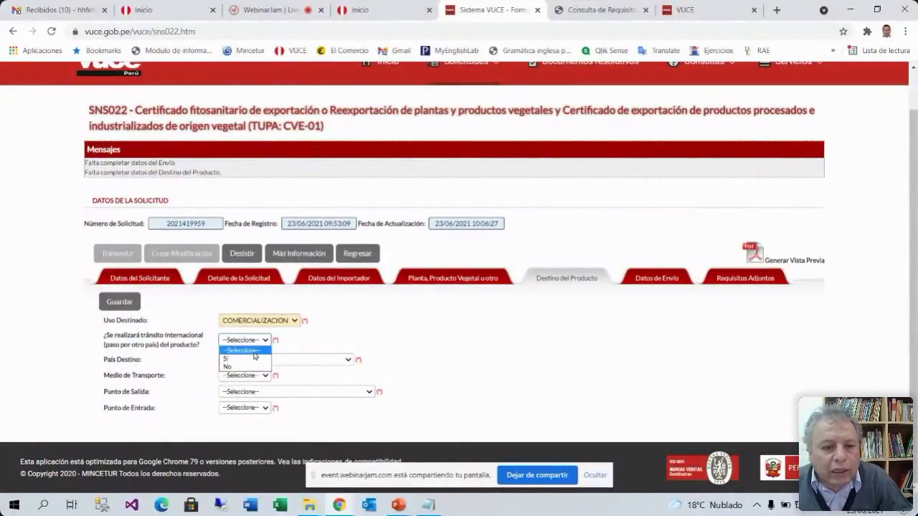
left_click(233, 368)
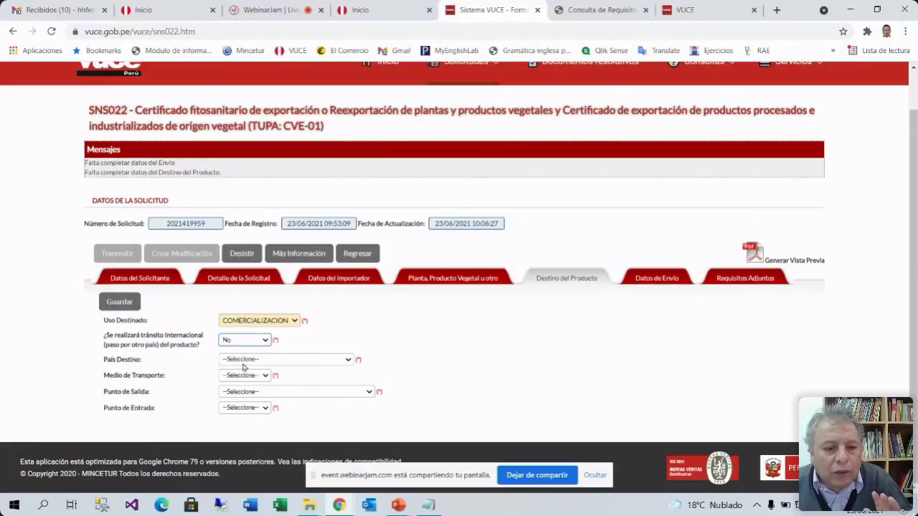
Set destination CHINA, transport AEREO, exit Aeropuerto de Piura and entry BEIJING
left_click(320, 362)
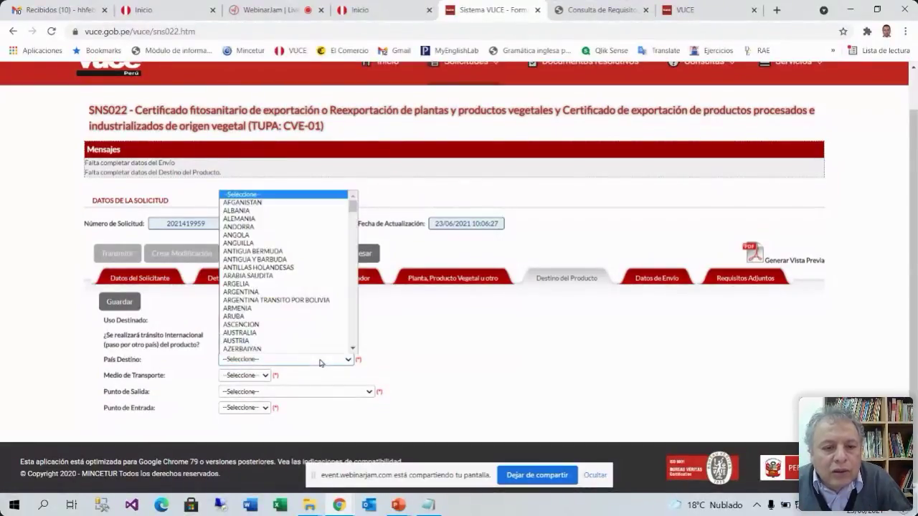
scroll(287, 318, "down", 4)
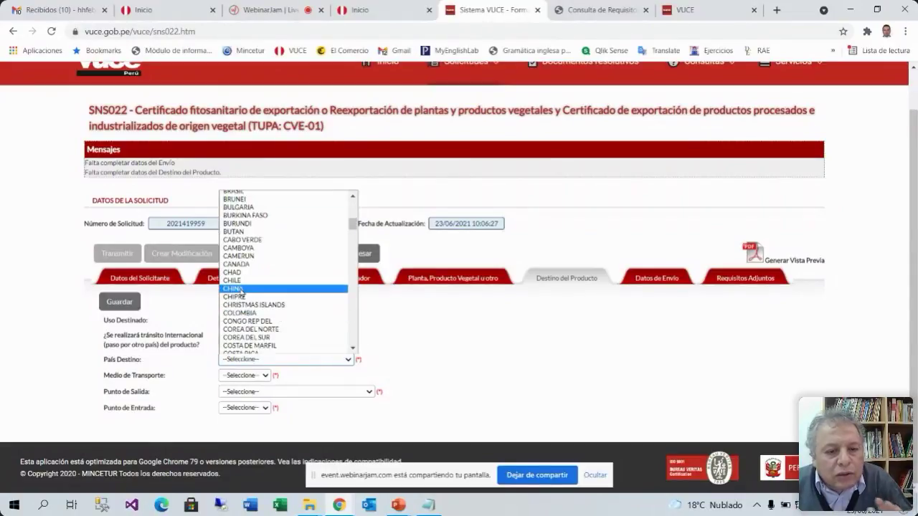
left_click(242, 290)
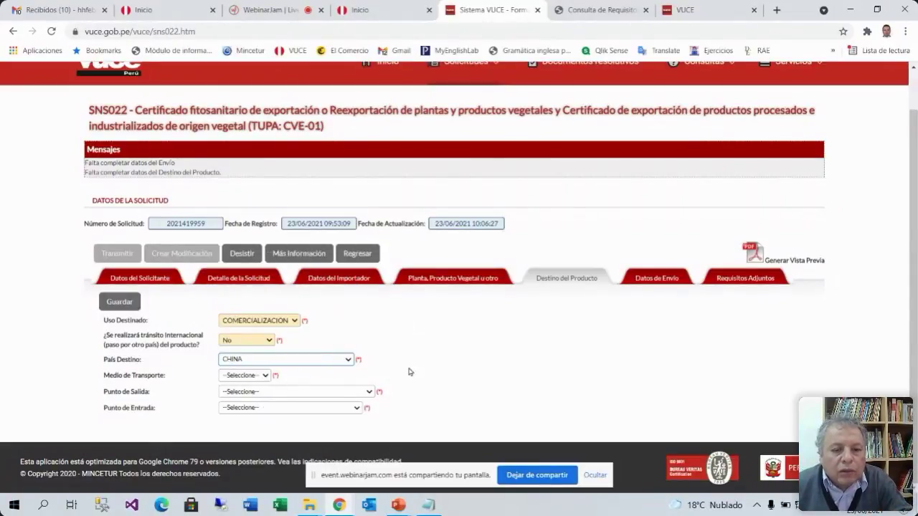
left_click(263, 375)
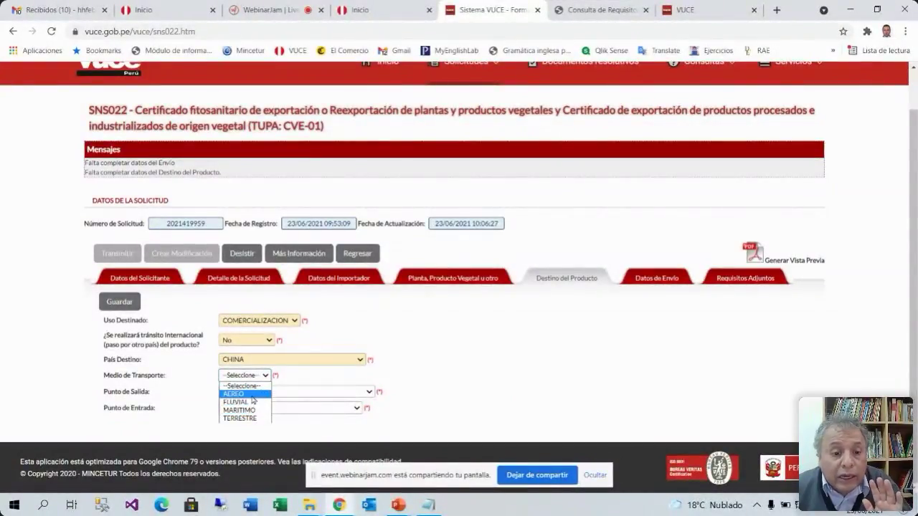
left_click(252, 395)
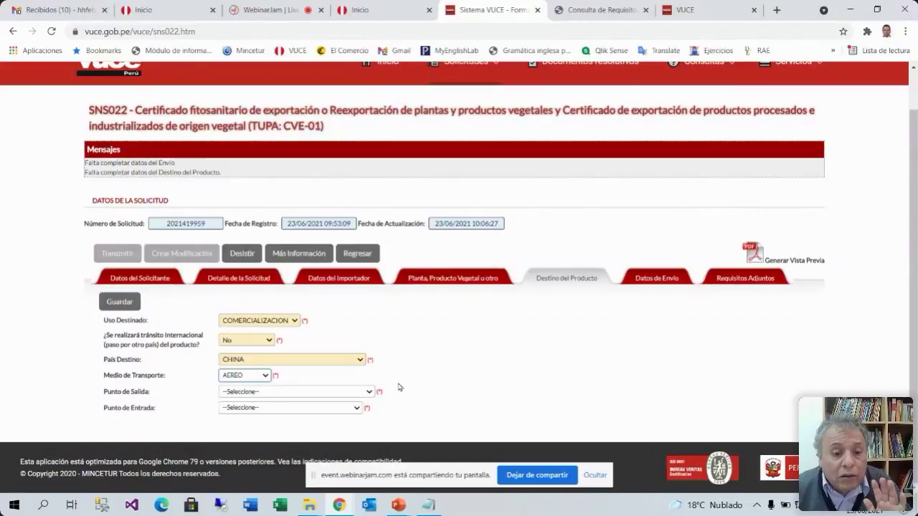
left_click(340, 392)
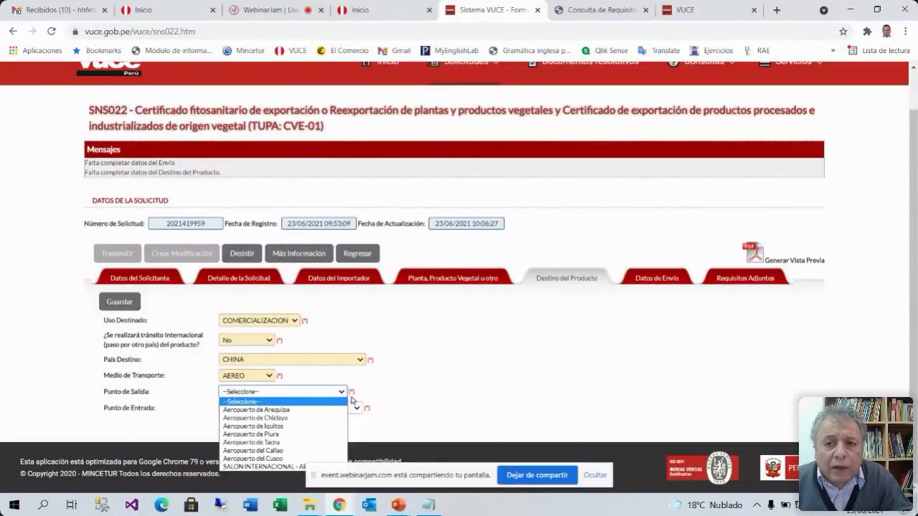
left_click(304, 434)
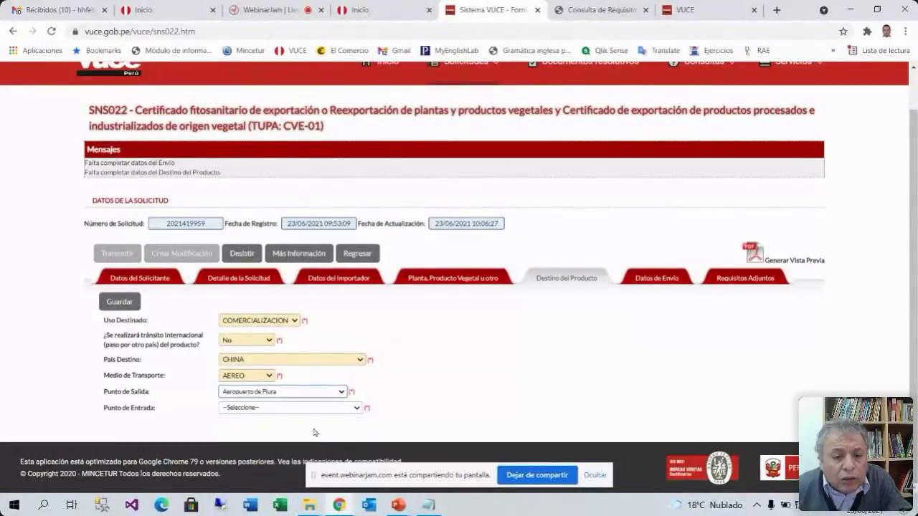
left_click(357, 408)
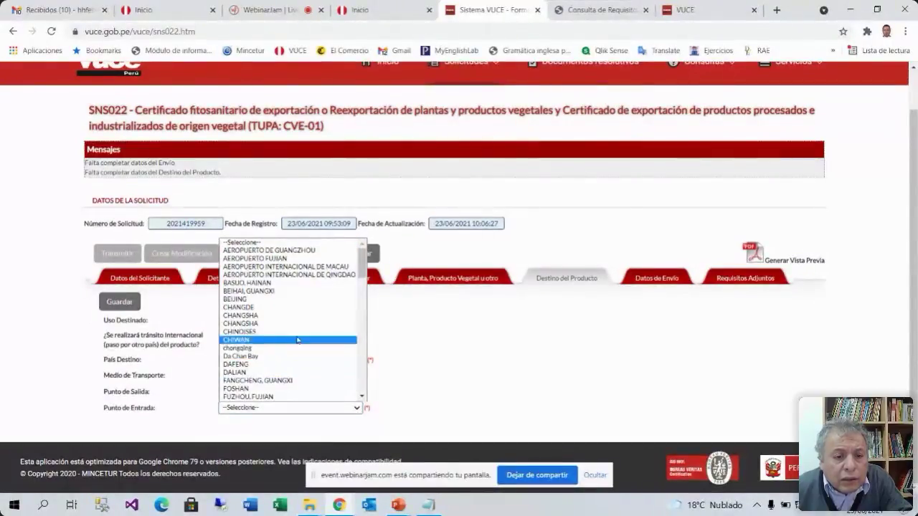
left_click(310, 300)
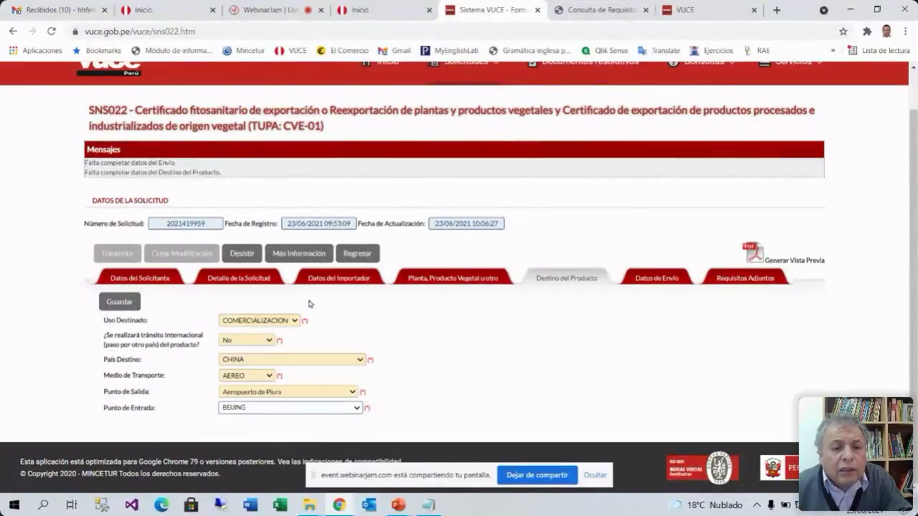
Save the CHINA/AEREO destination data and switch to the Datos de Envío section
left_click(119, 302)
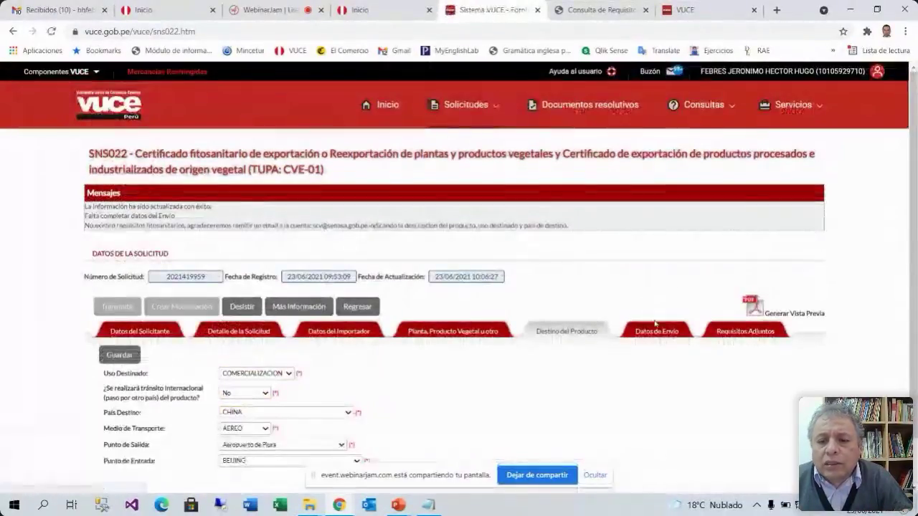
left_click(655, 334)
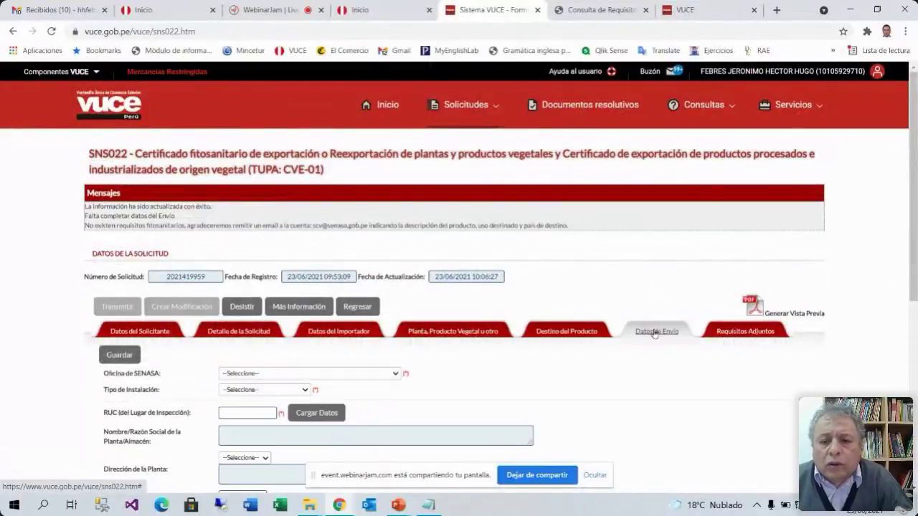
Set Oficina de SENASA to Aeropuerto de Piura, replacing the initial Aeropuerto del Callao choice
scroll(646, 341, "down", 5)
scroll(641, 343, "up", 3)
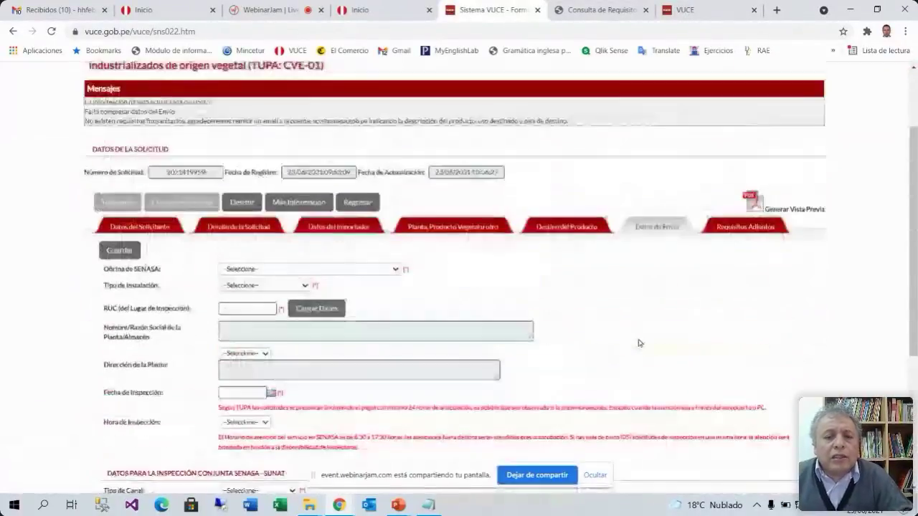
scroll(641, 341, "down", 2)
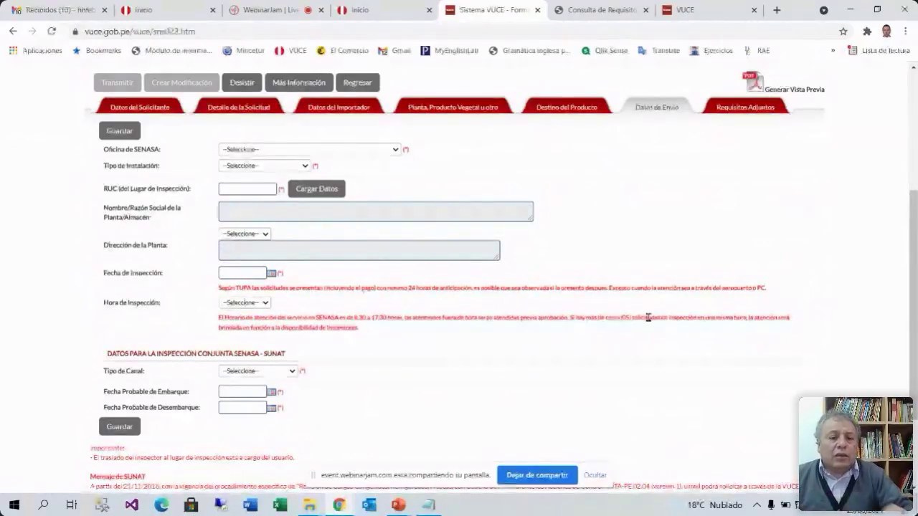
left_click(396, 150)
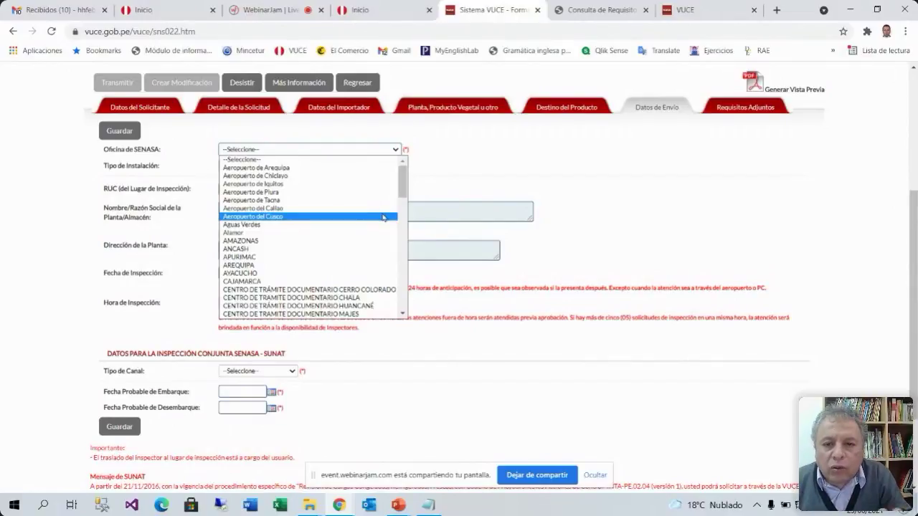
left_click(295, 209)
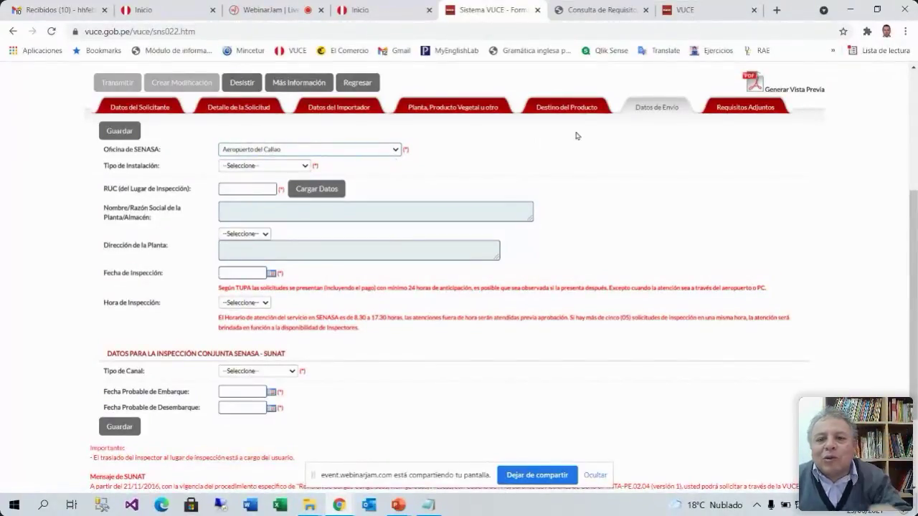
left_click(397, 149)
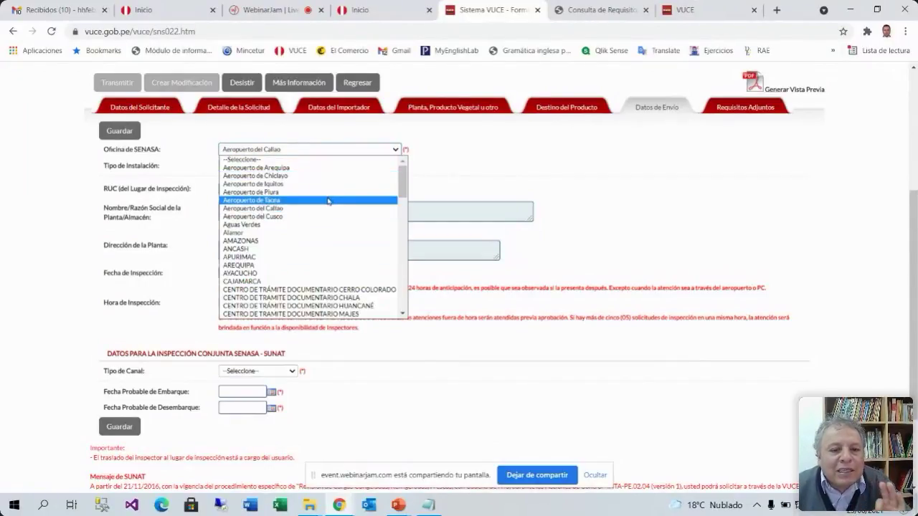
left_click(237, 193)
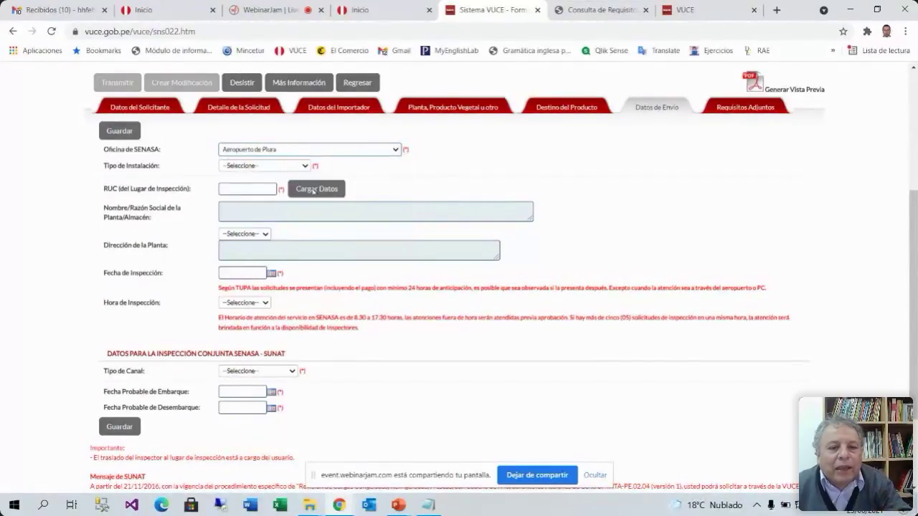
Check the Consulta de Requisitos page for fresh palta to Canada, then return to VUCE
left_click(304, 167)
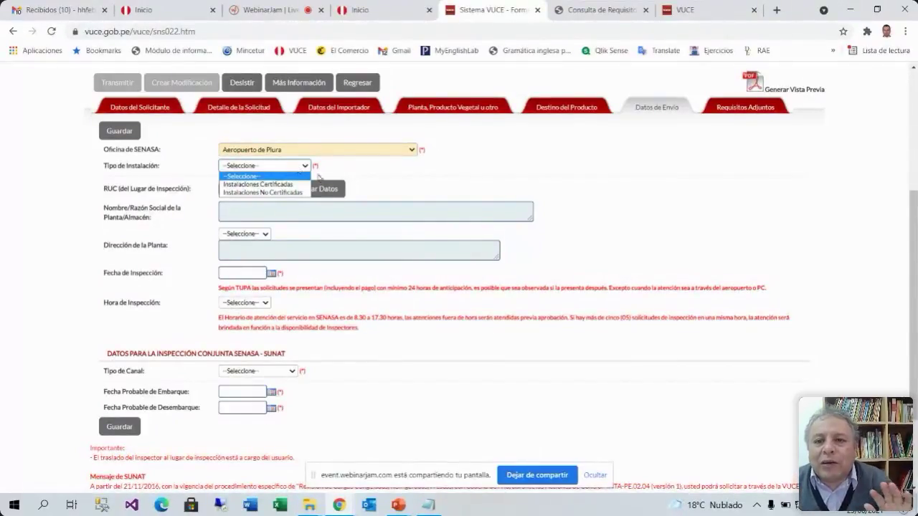
left_click(597, 13)
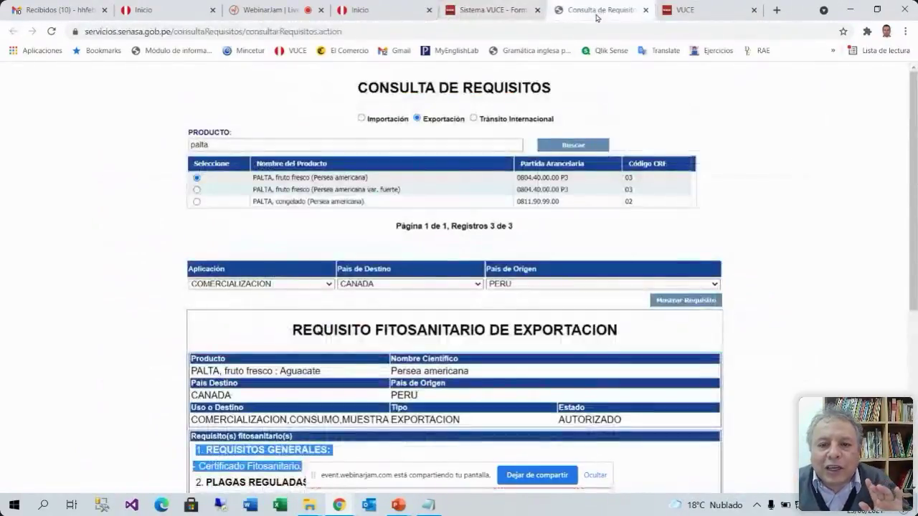
scroll(485, 353, "down", 3)
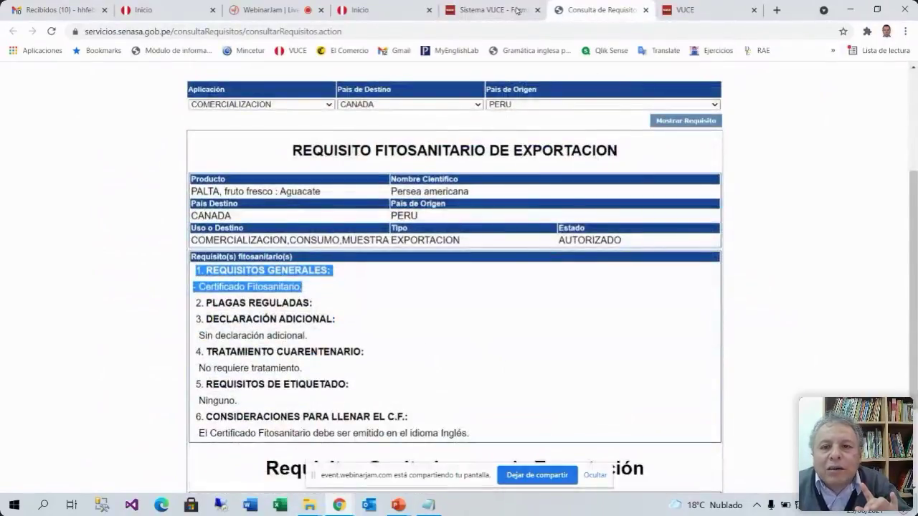
left_click(495, 10)
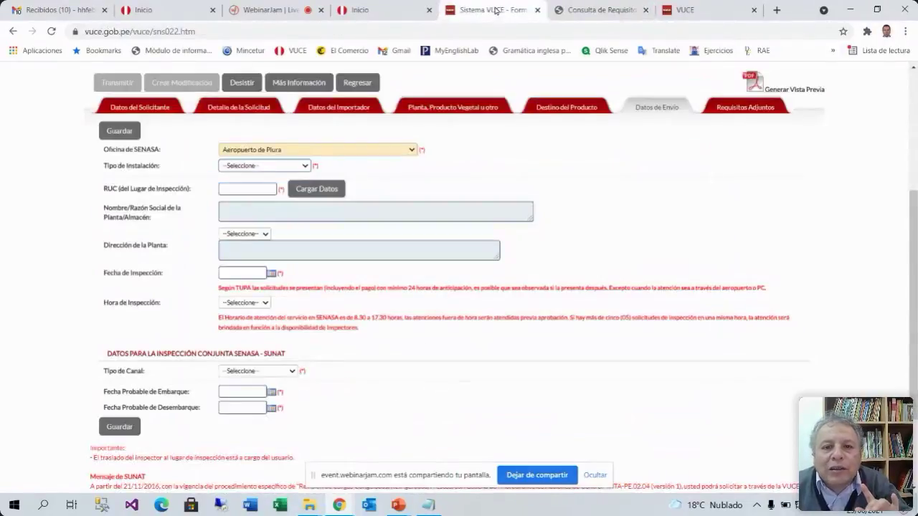
Choose Instalaciones Certificadas as facility type and start the RUC field, dismissing its autofill suggestion
left_click(307, 167)
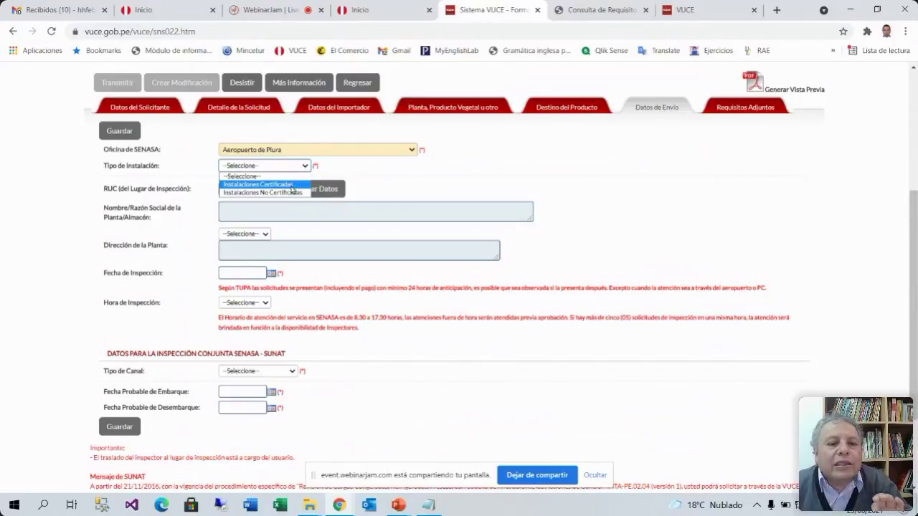
left_click(291, 187)
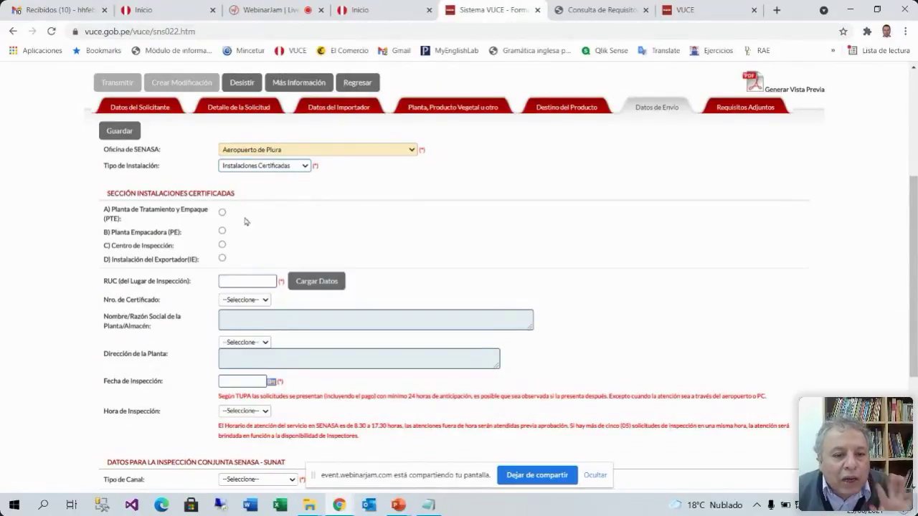
left_click(256, 282)
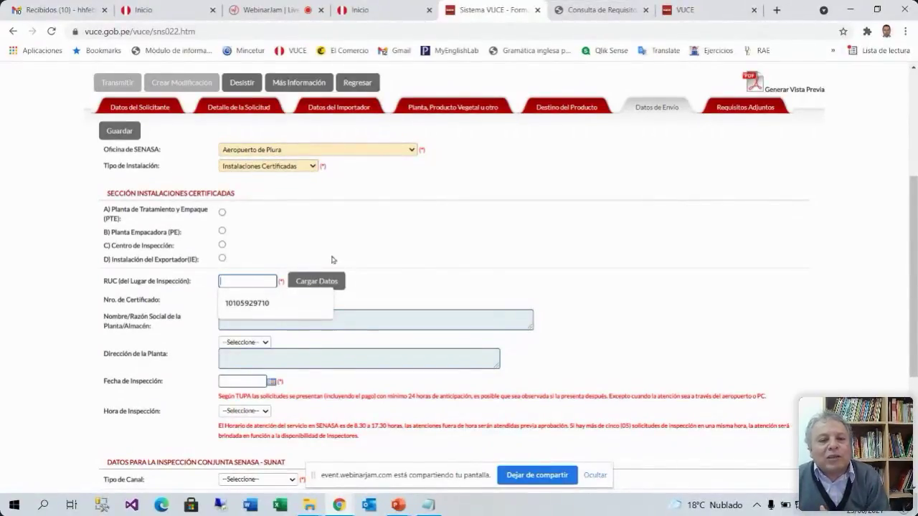
left_click(383, 286)
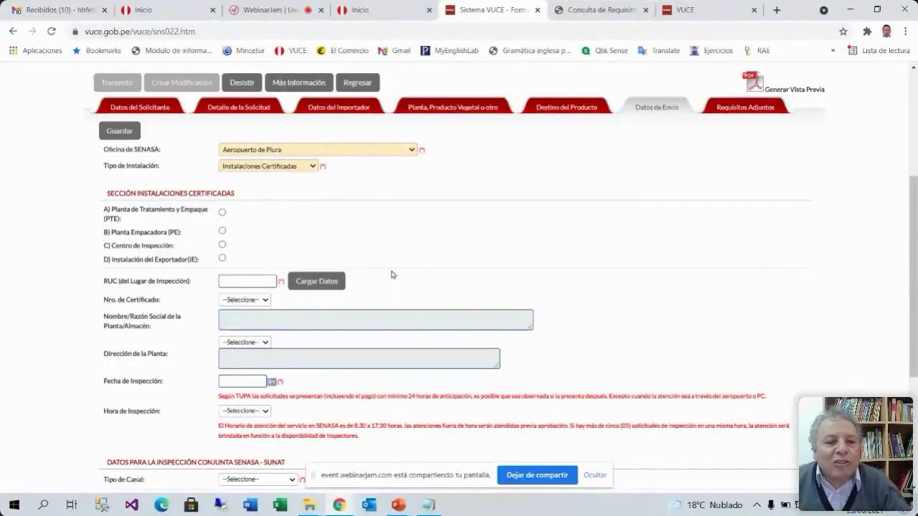
Switch to Instalaciones No Certificadas, select C) Puesto de Control, then view the SENASA requirements
left_click(312, 167)
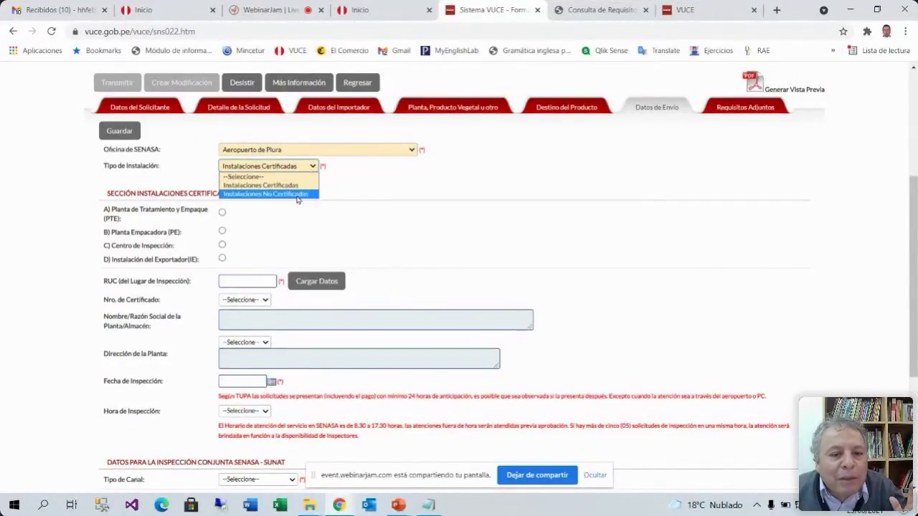
left_click(298, 193)
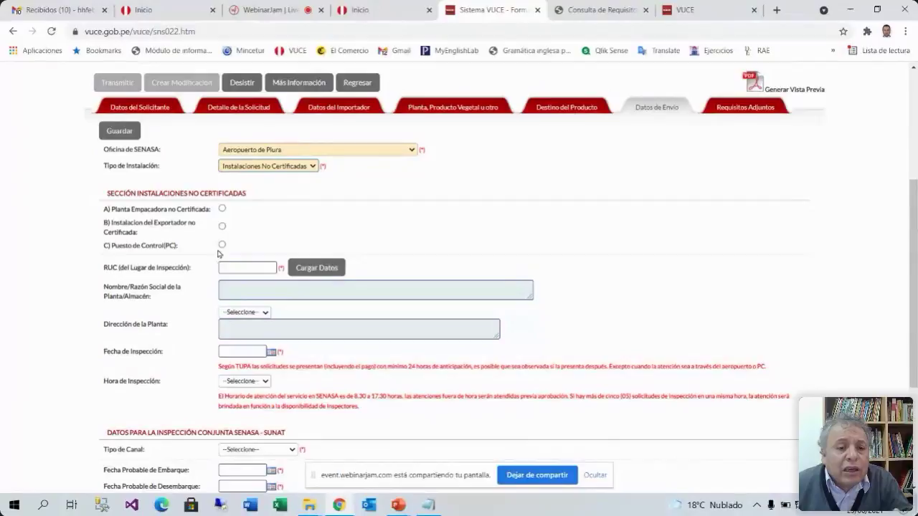
left_click(222, 245)
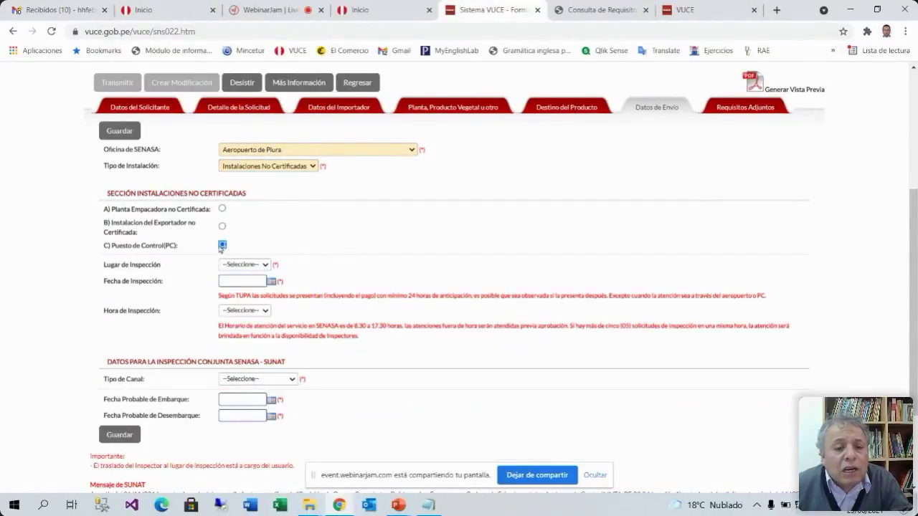
left_click(223, 228)
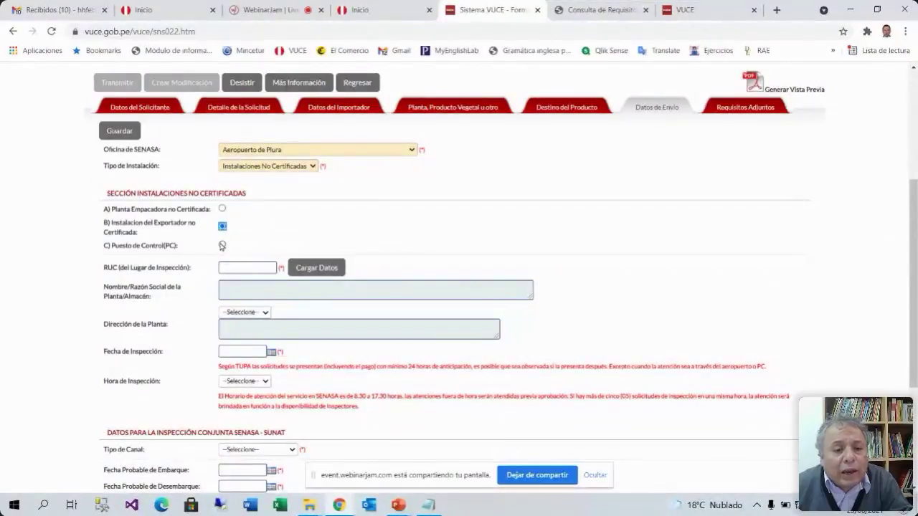
left_click(222, 245)
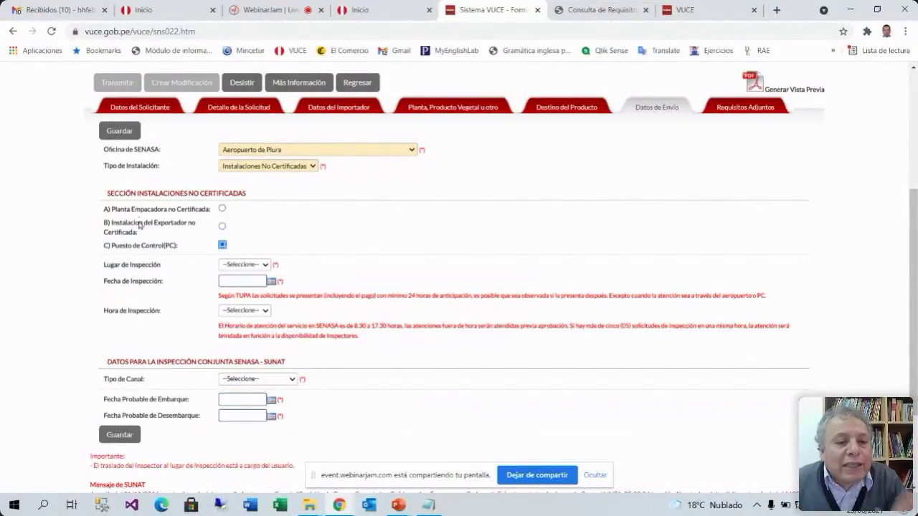
left_click(600, 11)
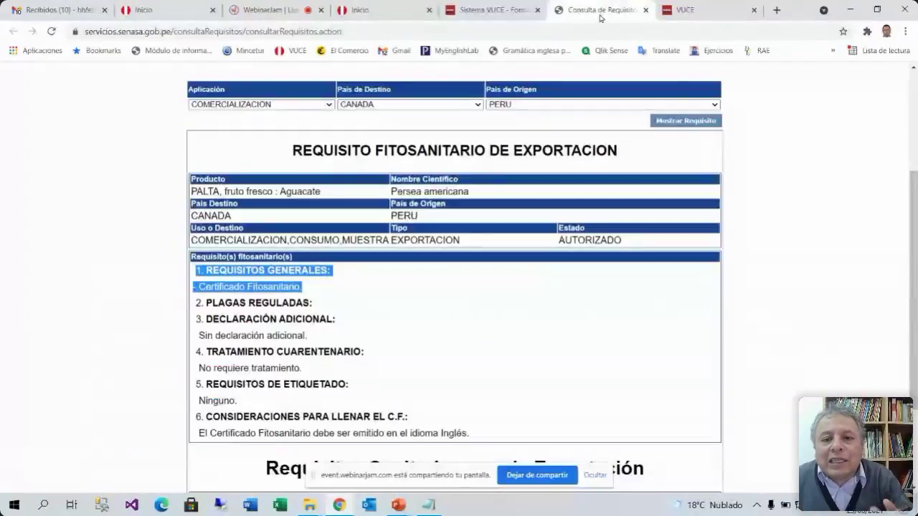
Query SENASA requirements for fresh avocado from PERU to CHINA, mark the packing-plant line, return to VUCE
left_click(328, 283)
scroll(371, 291, "up", 2)
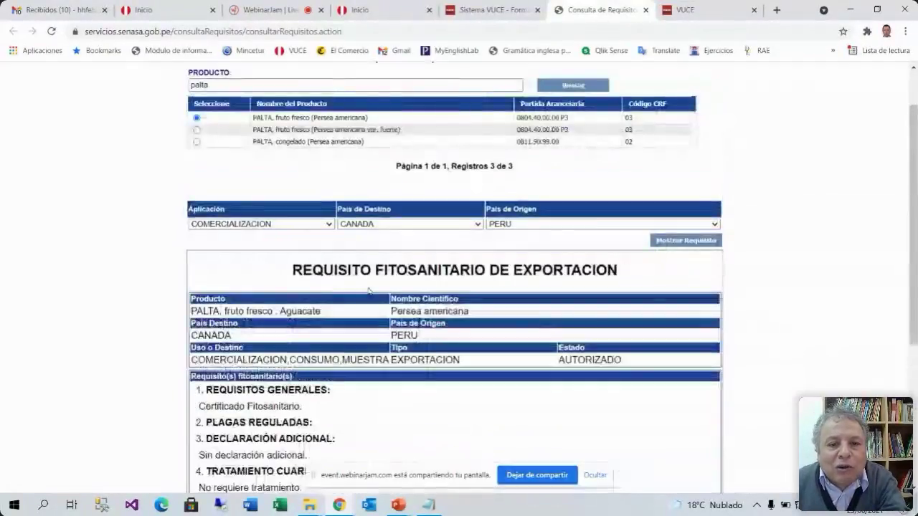
left_click(478, 224)
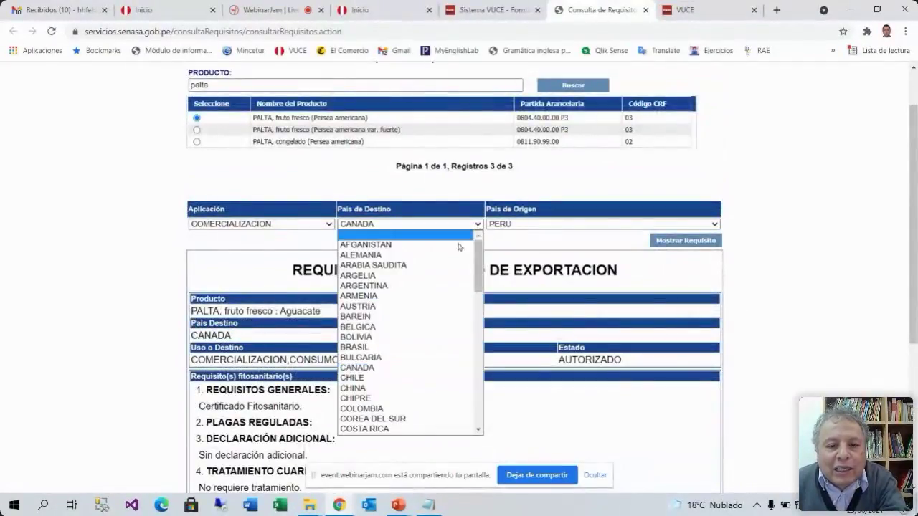
left_click(389, 389)
left_click(693, 285)
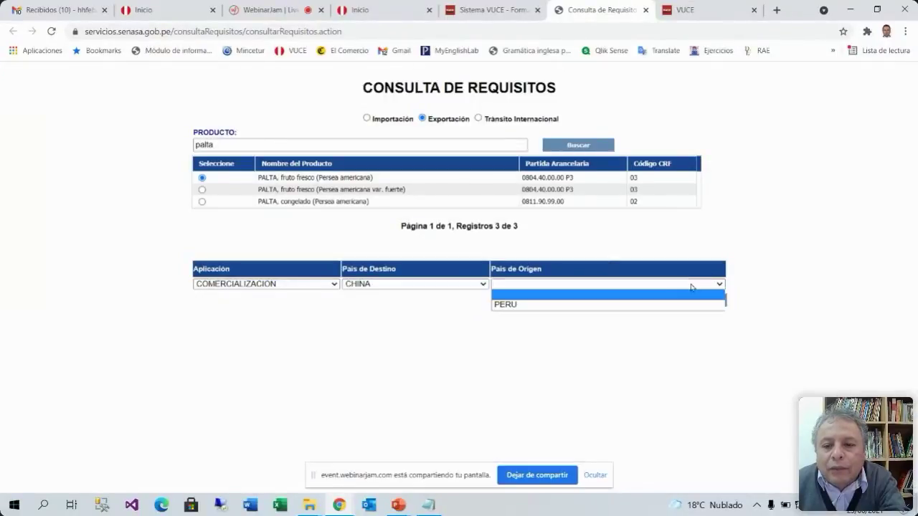
left_click(529, 306)
left_click(677, 302)
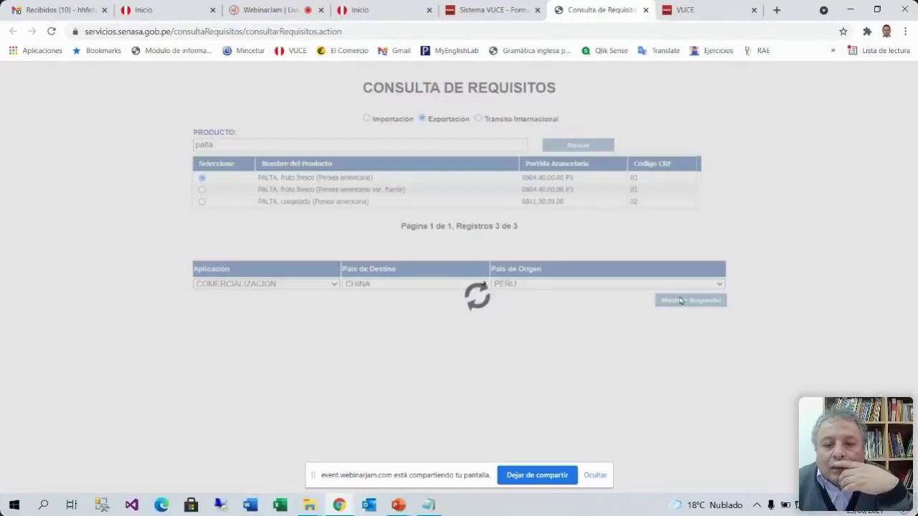
scroll(670, 304, "down", 3)
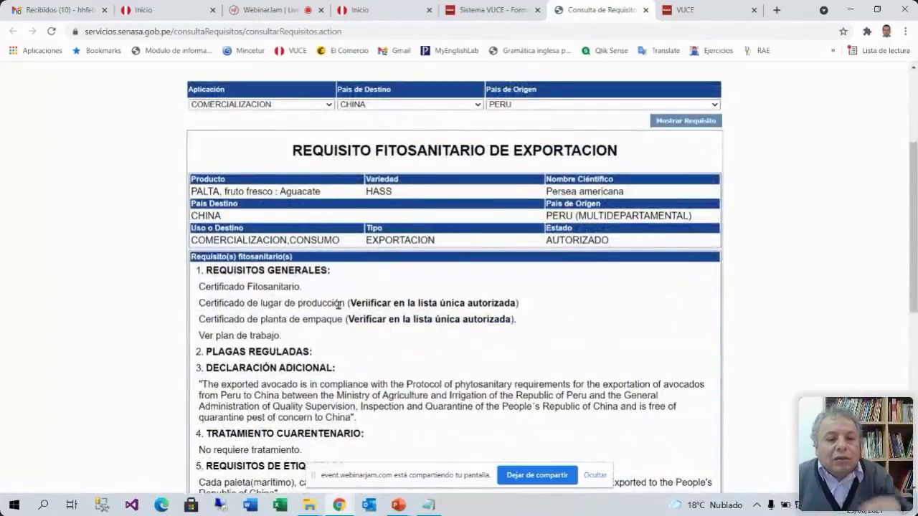
left_click_drag(343, 319, 195, 319)
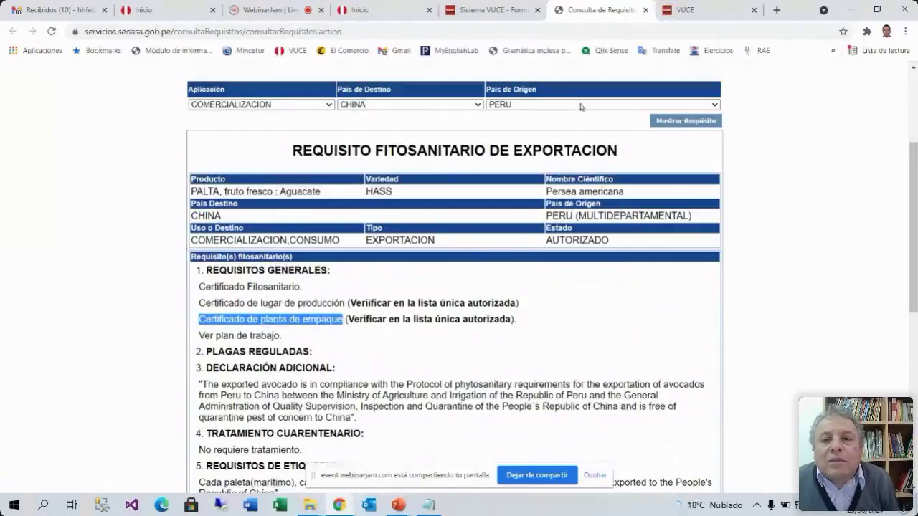
left_click(685, 10)
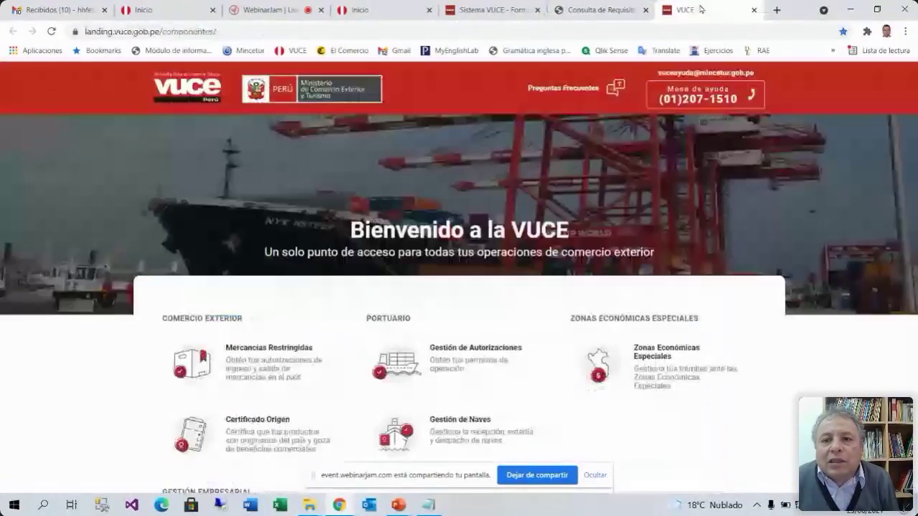
left_click(492, 10)
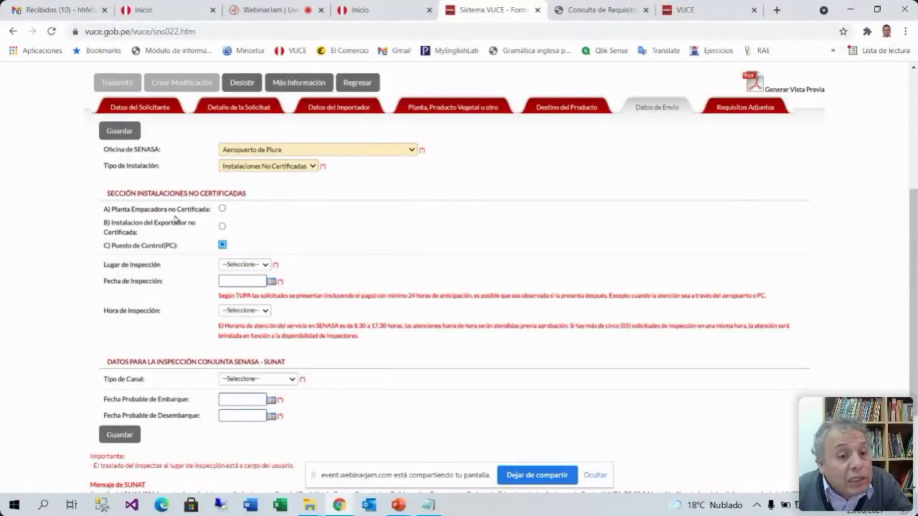
Try Instalaciones Certificadas, revert to No Certificadas with the non-certified packing plant, and recheck requirements
left_click(274, 170)
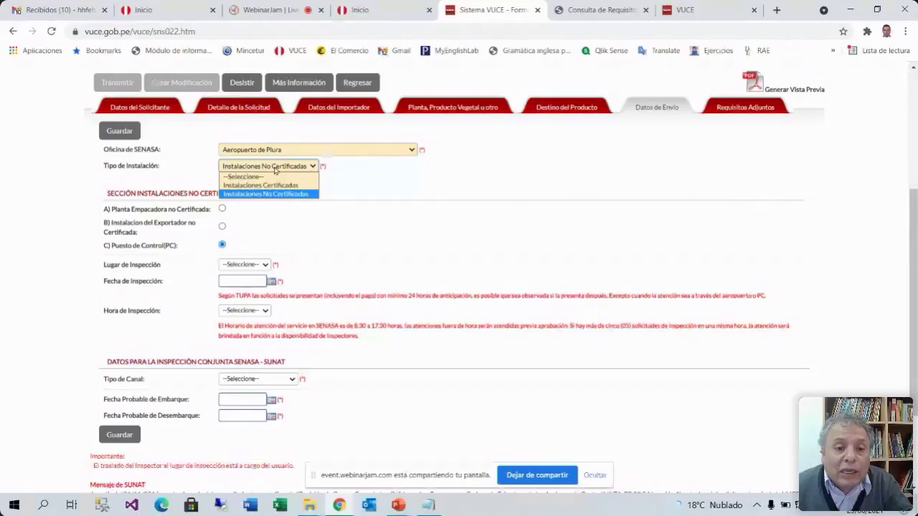
left_click(265, 190)
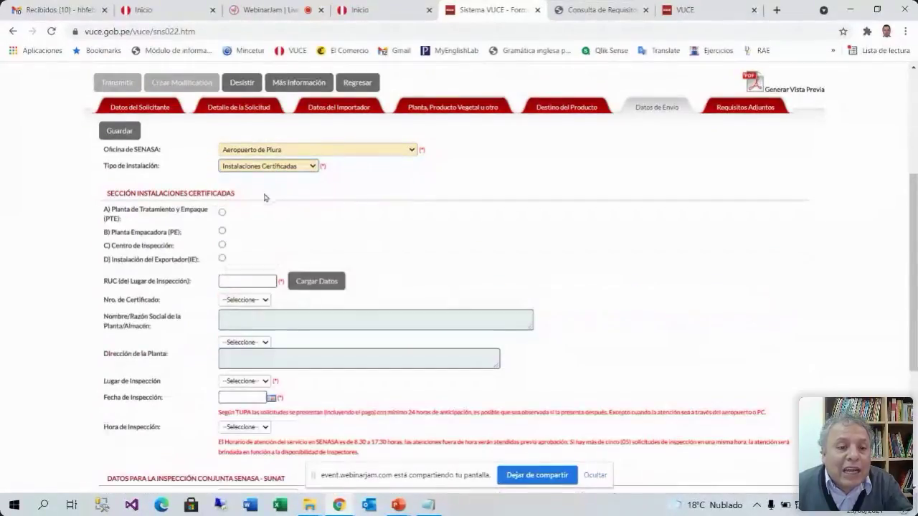
left_click(222, 233)
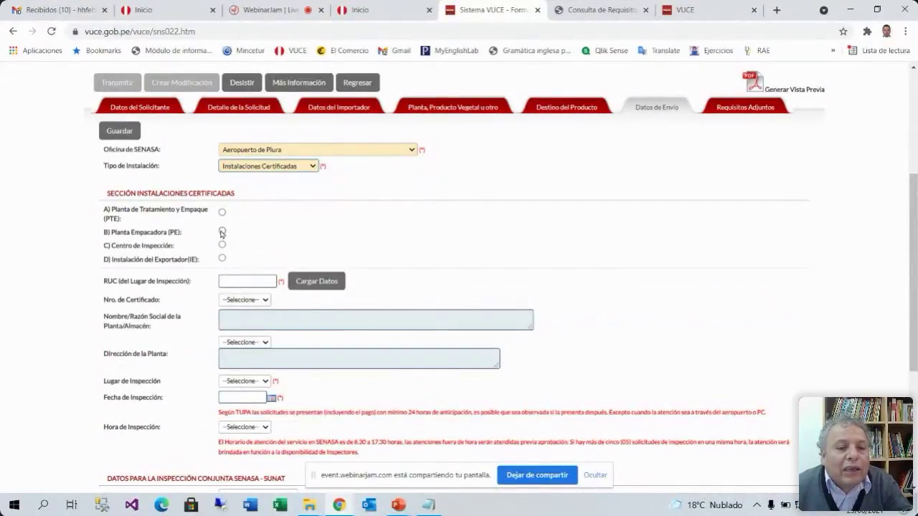
left_click(269, 167)
left_click(265, 194)
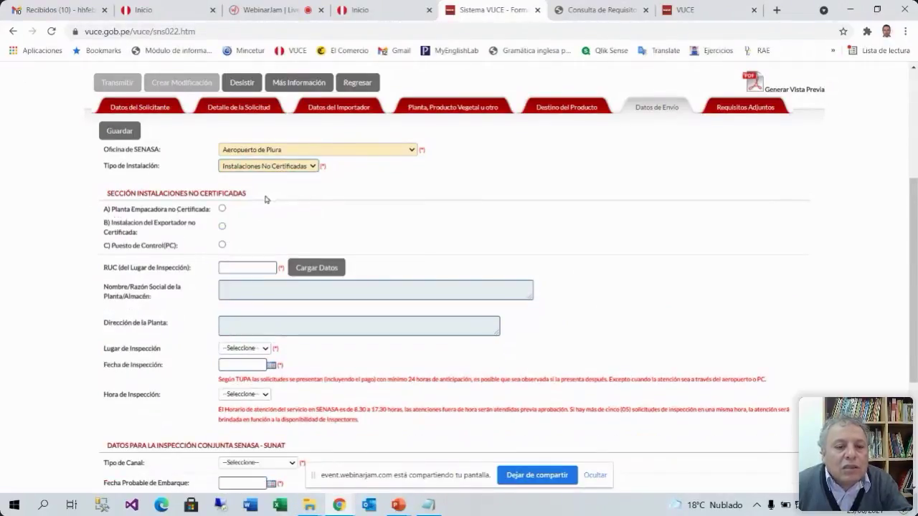
left_click(221, 209)
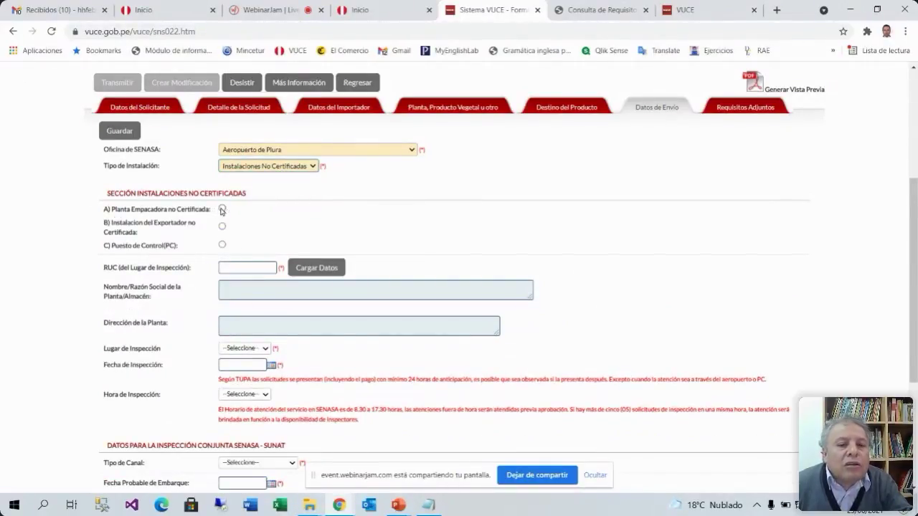
left_click(606, 11)
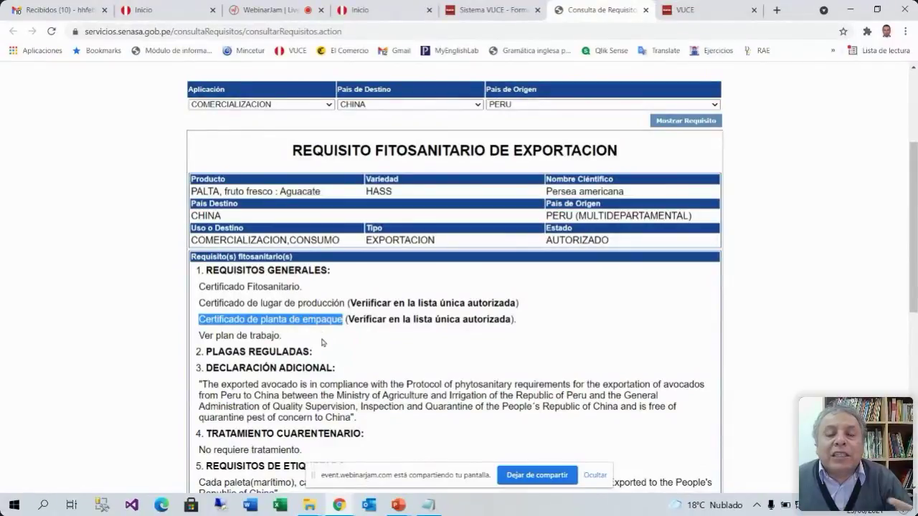
left_click(516, 10)
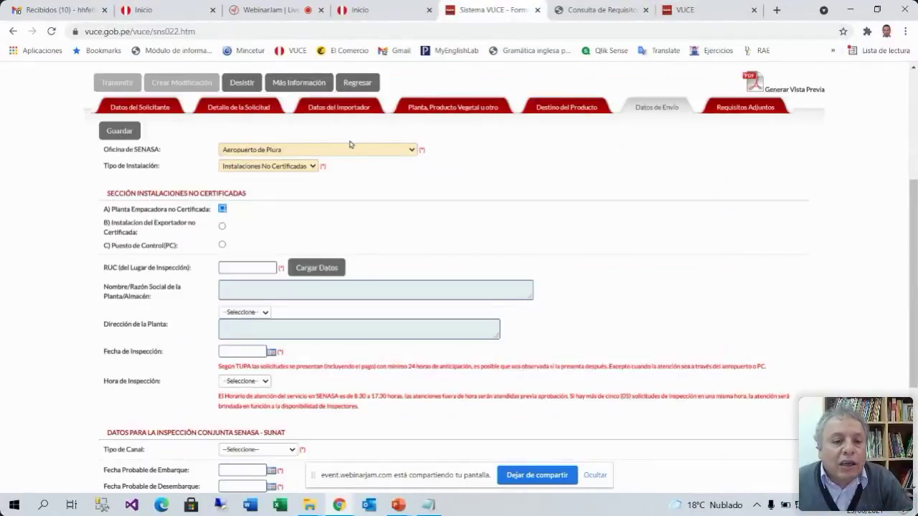
Keep Instalaciones No Certificadas, check the control-post location list, and settle on A) Planta Empacadora no Certificada
left_click(267, 166)
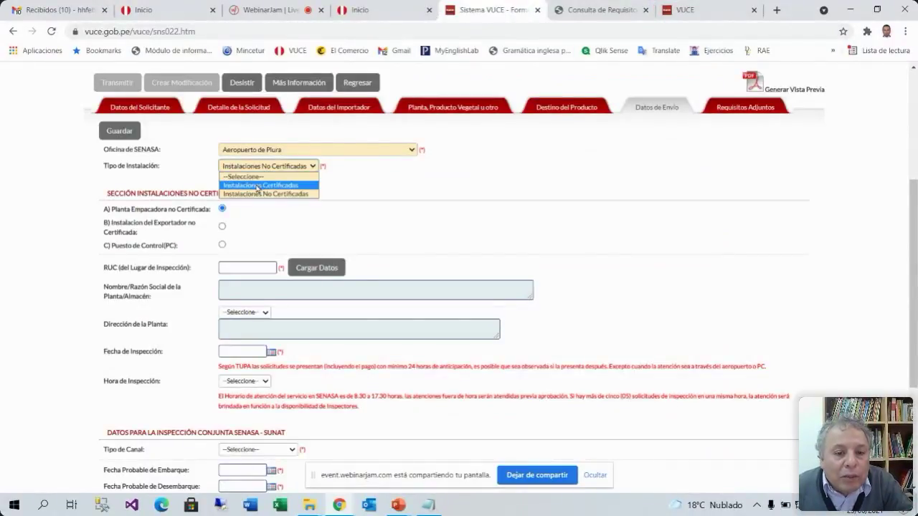
left_click(257, 185)
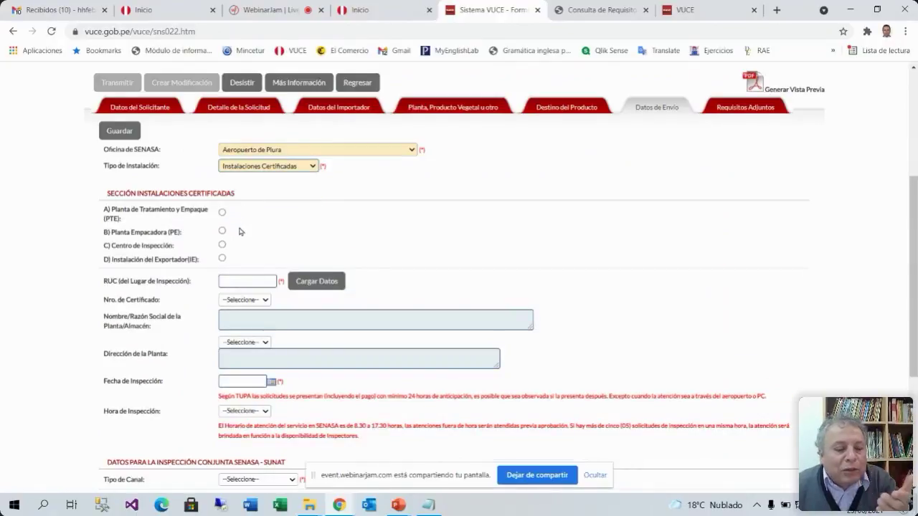
left_click(276, 166)
left_click(271, 195)
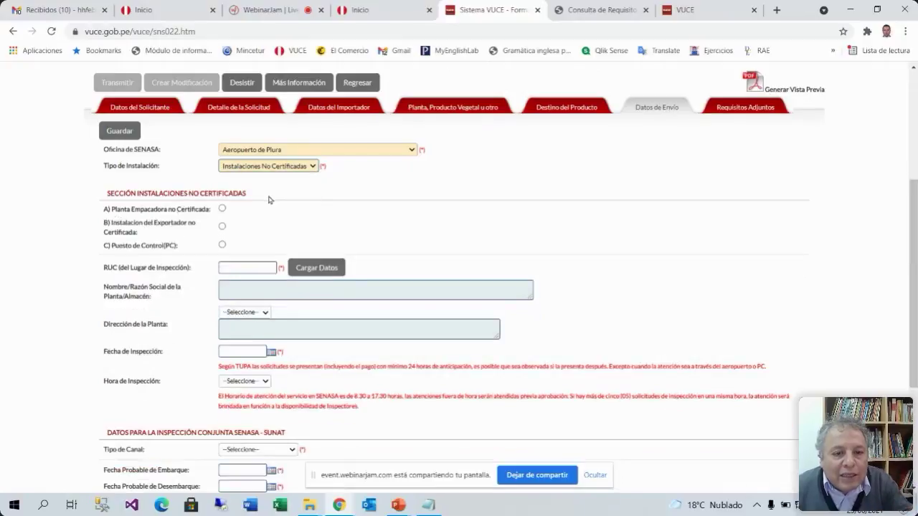
left_click(222, 246)
left_click(265, 265)
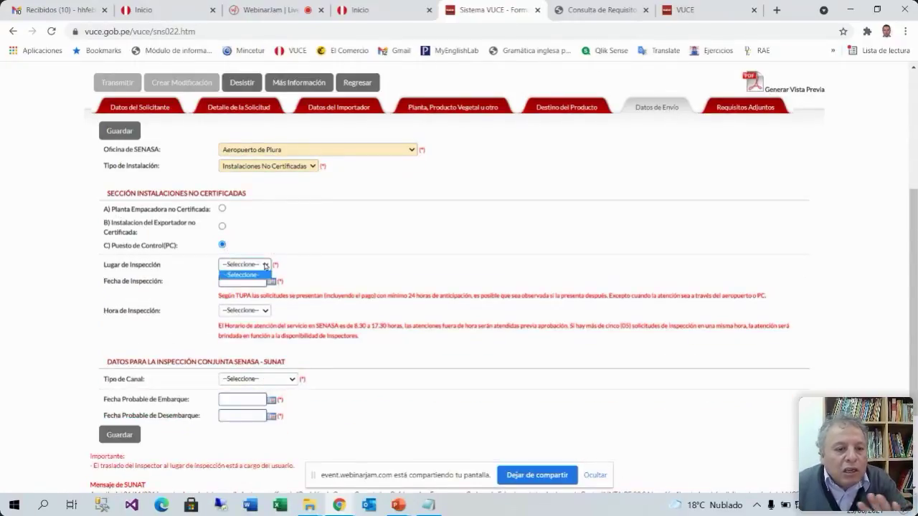
left_click(344, 259)
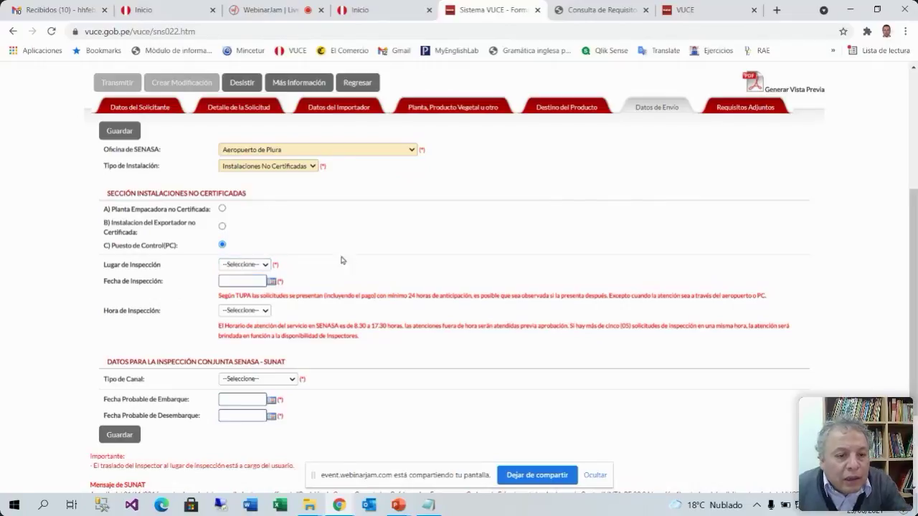
left_click(262, 266)
left_click(247, 272)
left_click(250, 267)
left_click(253, 275)
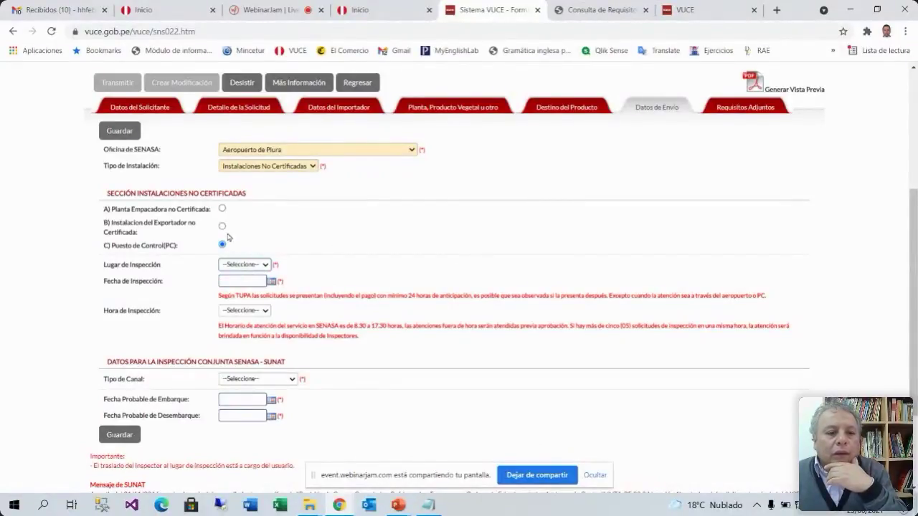
left_click(222, 210)
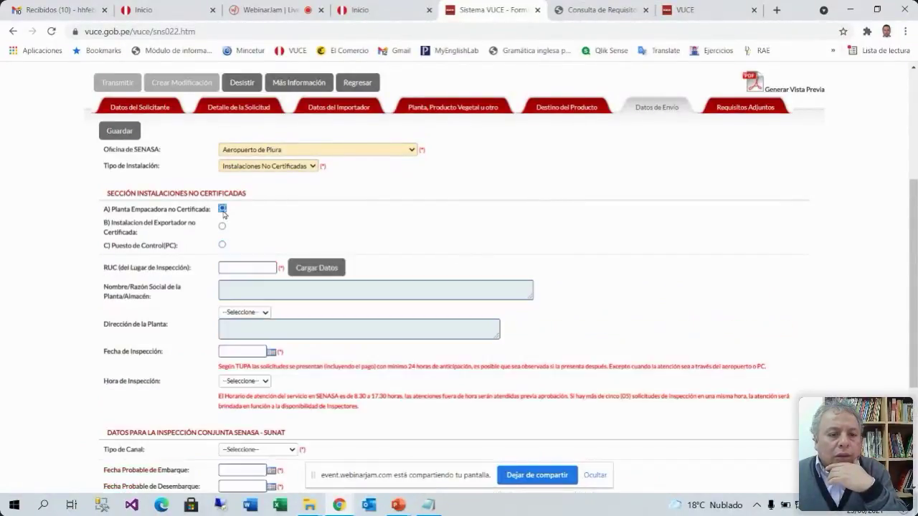
Enter the inspection site's RUC to load the plant name, then select the SECTOR 6 plant address
left_click(251, 269)
left_click(254, 290)
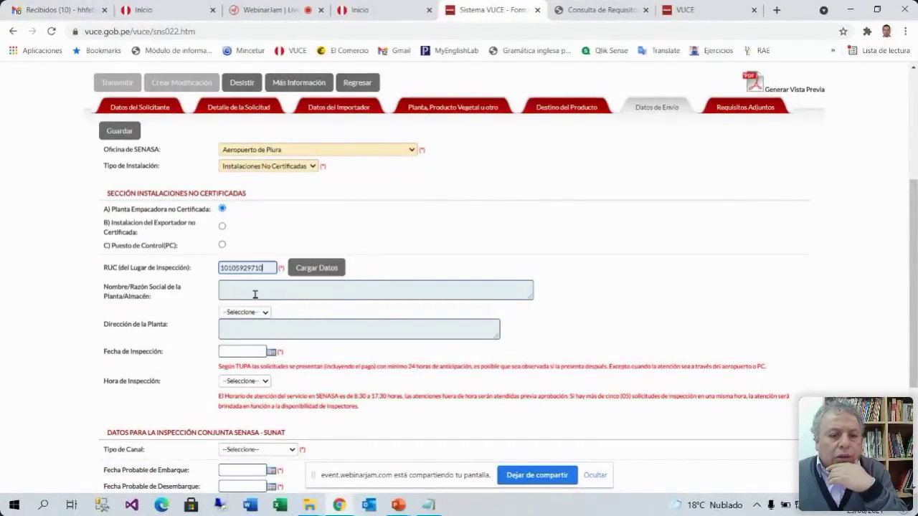
left_click(326, 270)
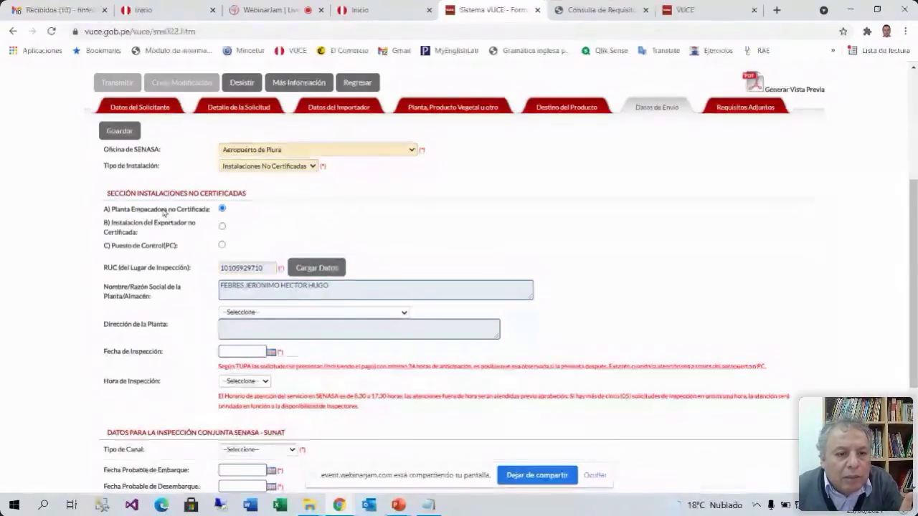
left_click(292, 313)
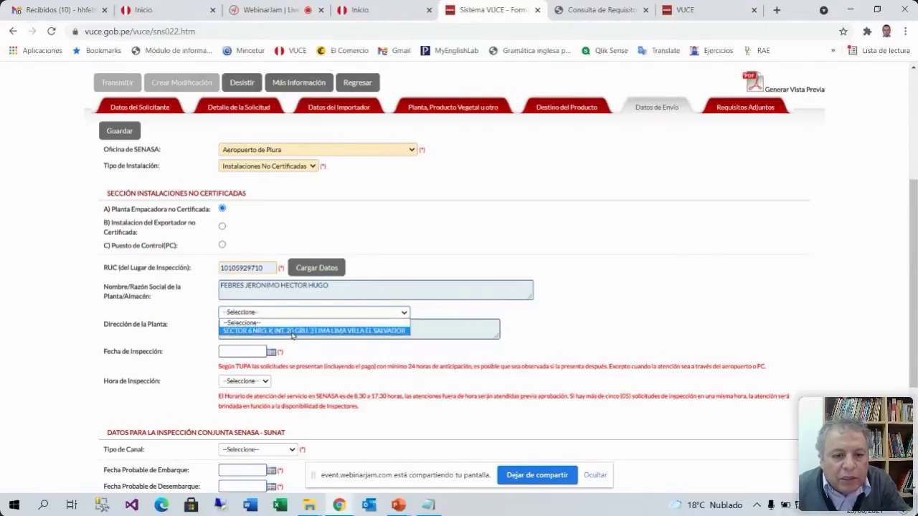
left_click(293, 331)
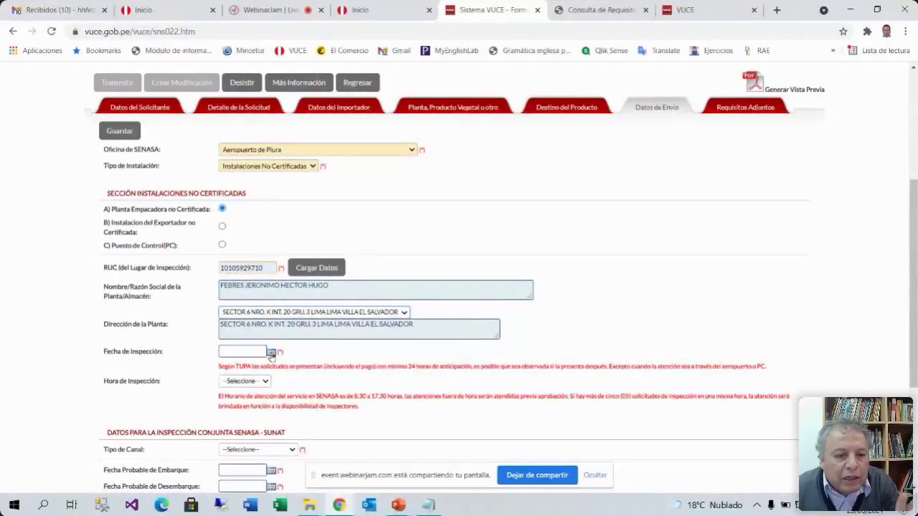
Set Fecha de Inspección to 24/06/2021 and open the Windows calendar to confirm today's date
left_click(272, 353)
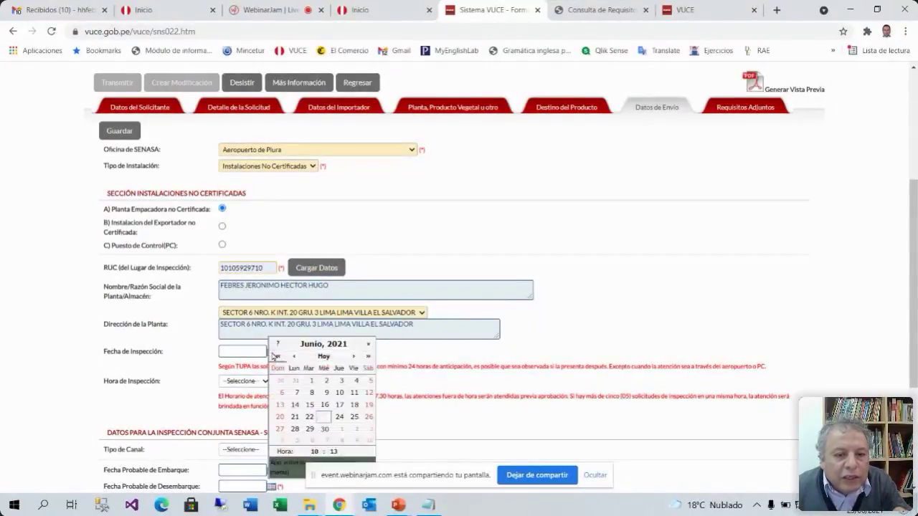
left_click(340, 418)
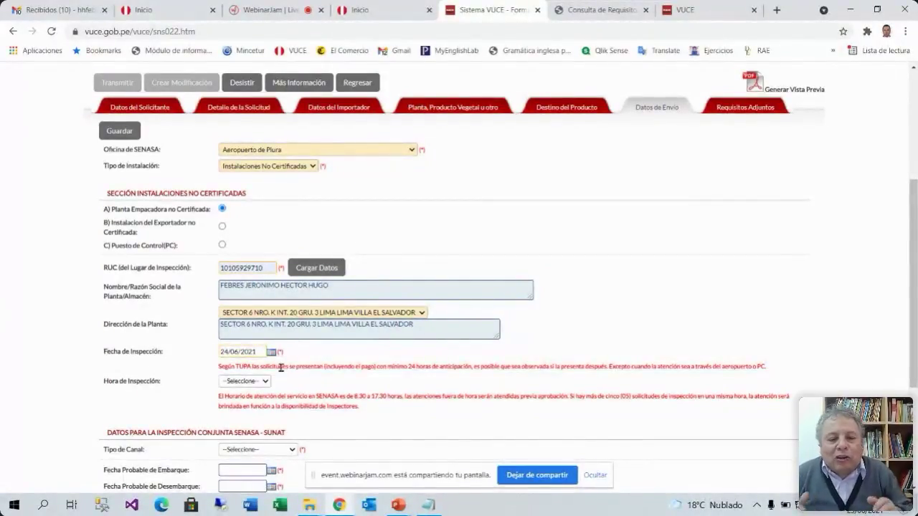
left_click(871, 505)
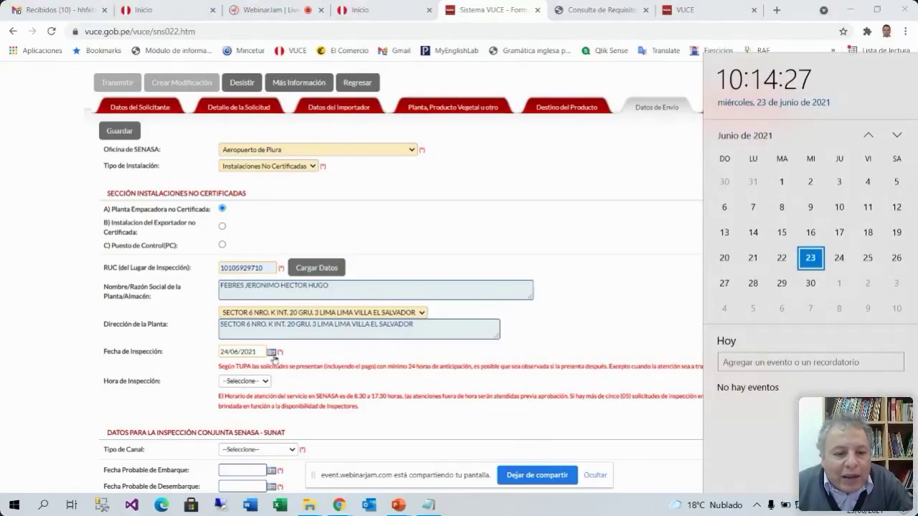
Close the Windows calendar and set Hora de Inspección to 08:30
left_click(296, 355)
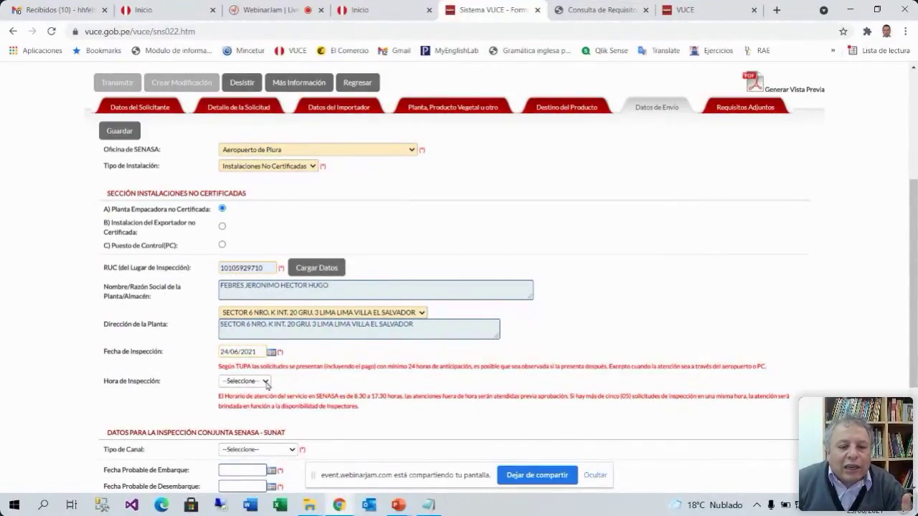
left_click(266, 383)
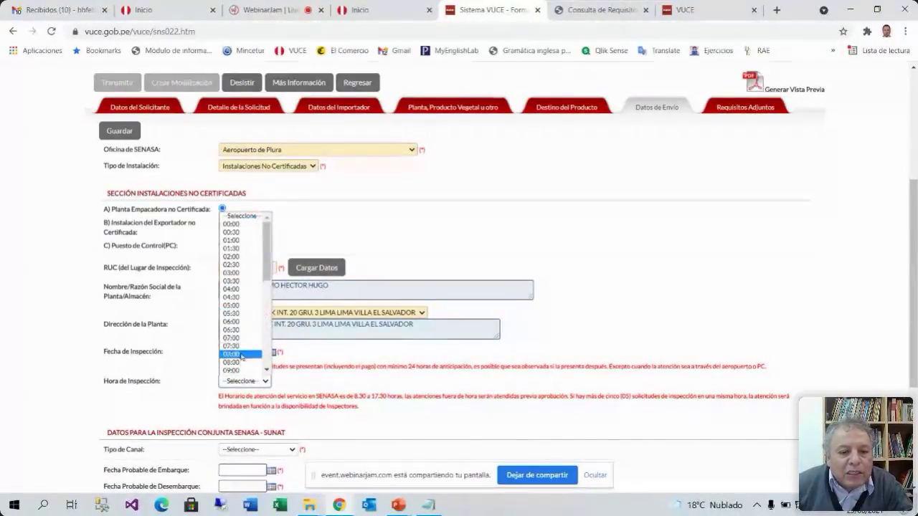
left_click(239, 362)
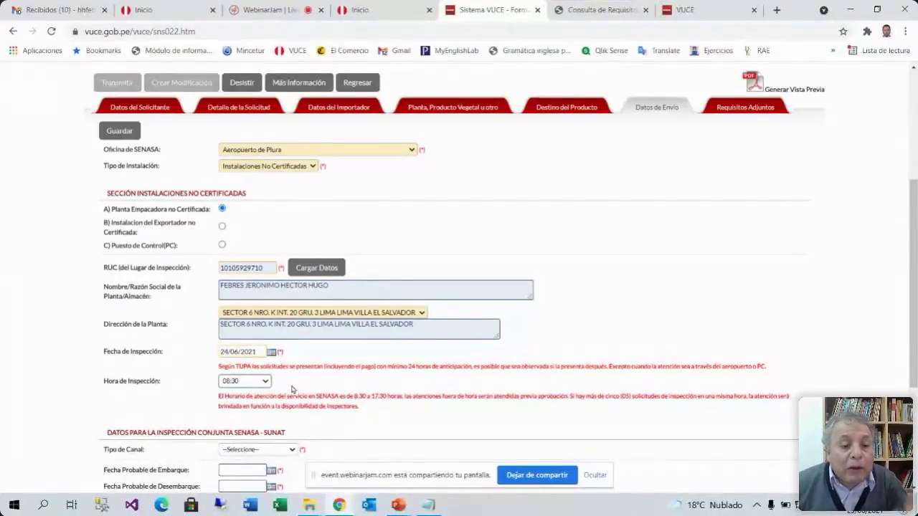
scroll(292, 389, "down", 1)
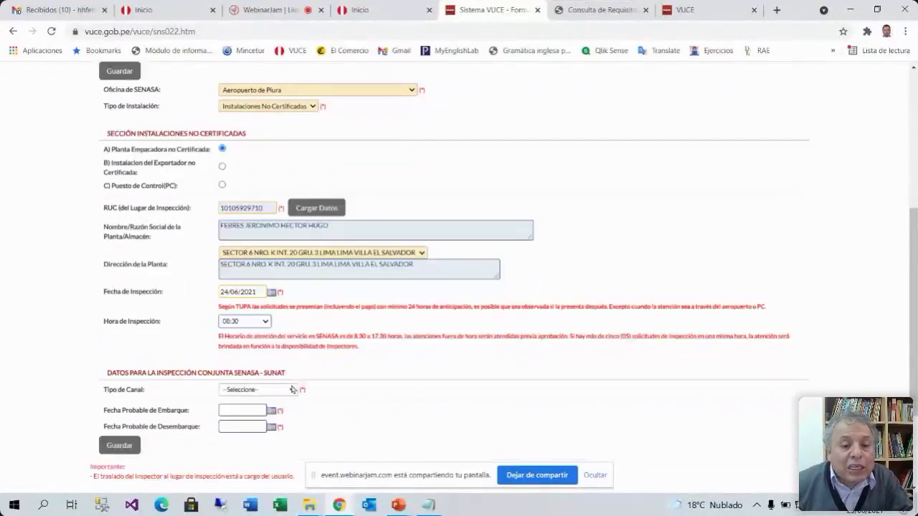
Set Tipo de Canal to CANAL NARANJA, changing it from CANAL ROJO
left_click(292, 393)
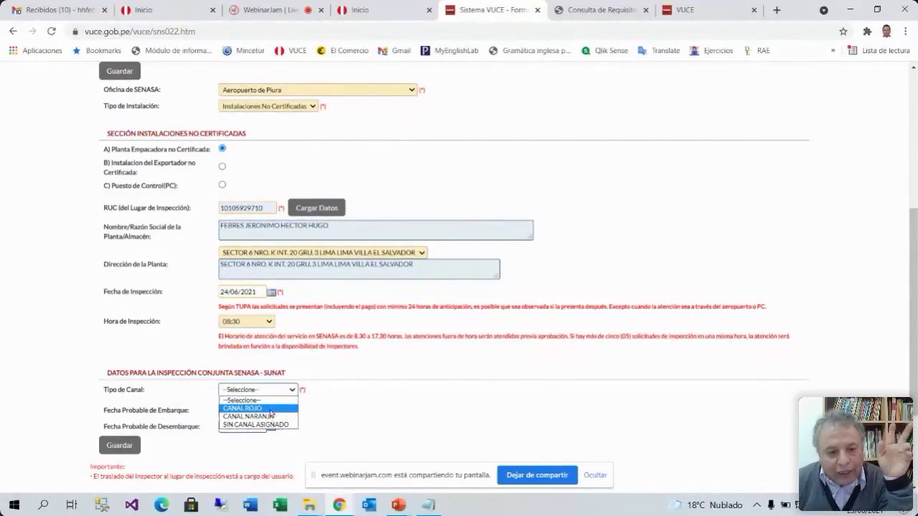
left_click(271, 409)
scroll(375, 412, "down", 2)
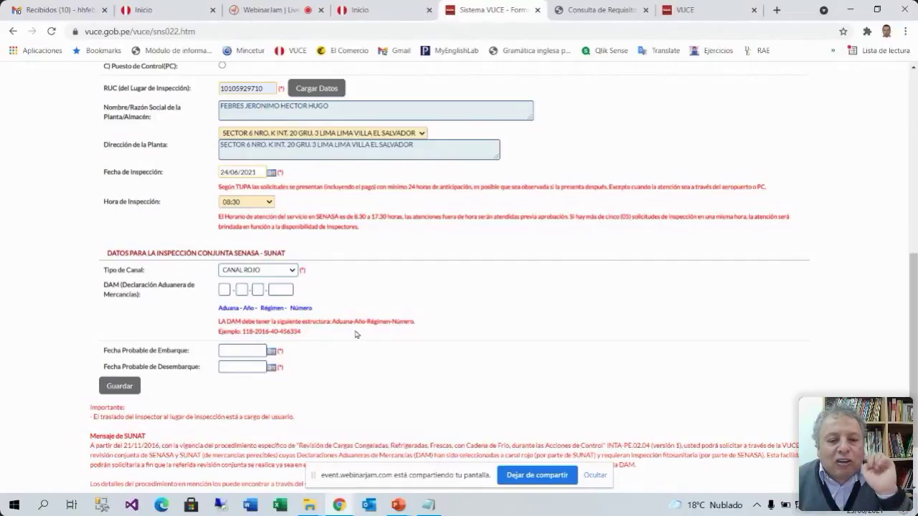
left_click(291, 271)
left_click(283, 296)
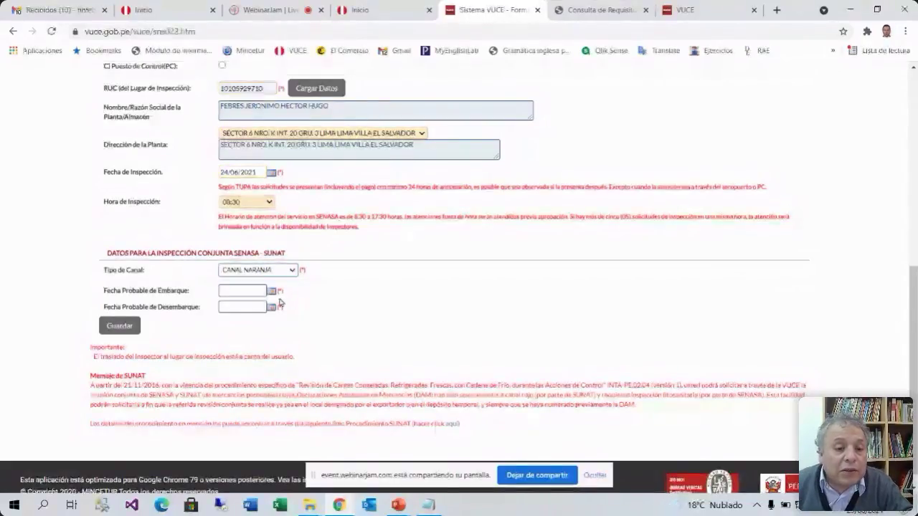
Set estimated shipping 25/06/2021 and arrival 26/06/2021, then save the shipping data
left_click(271, 294)
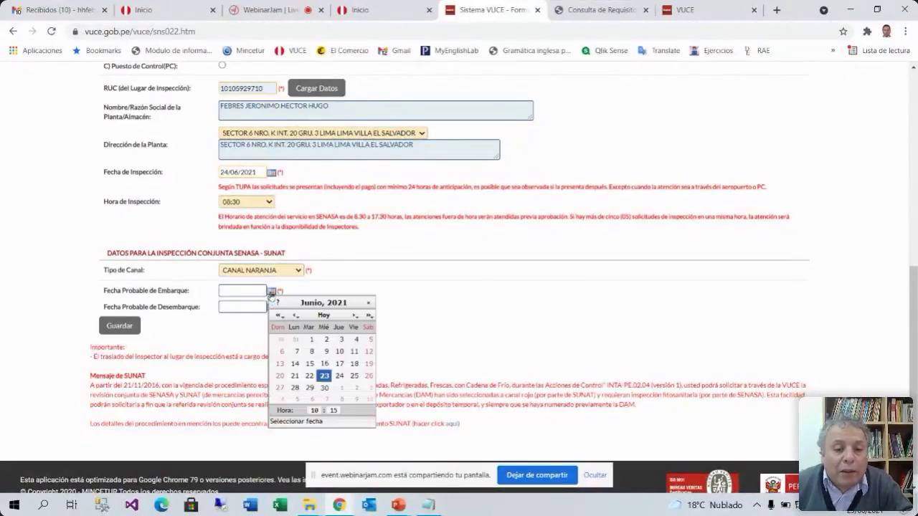
left_click(354, 376)
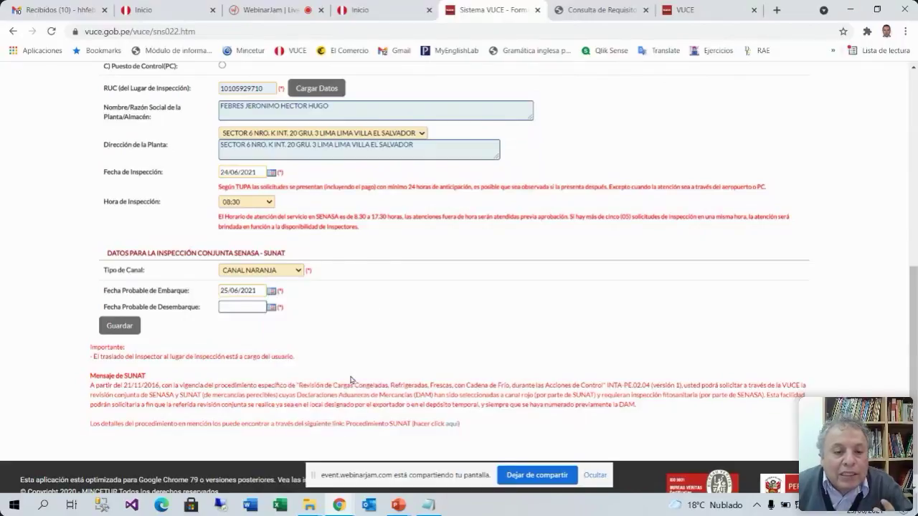
left_click(271, 307)
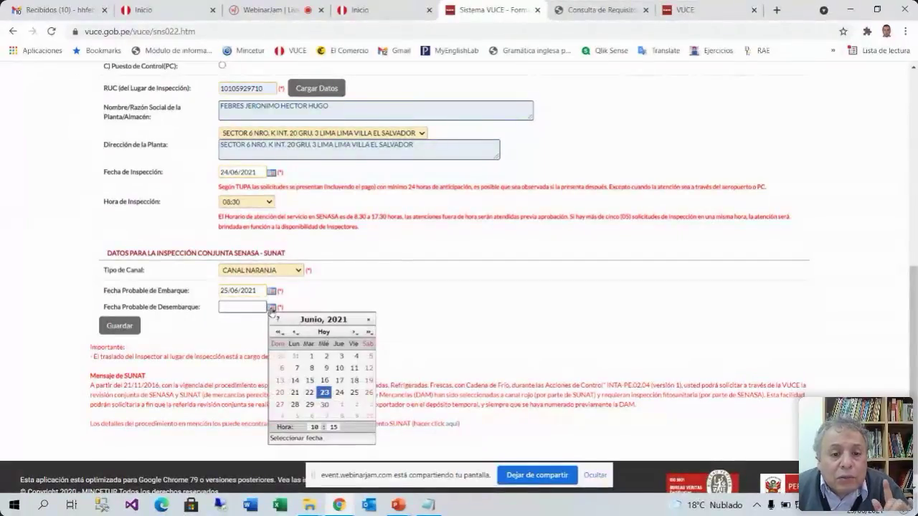
left_click(369, 392)
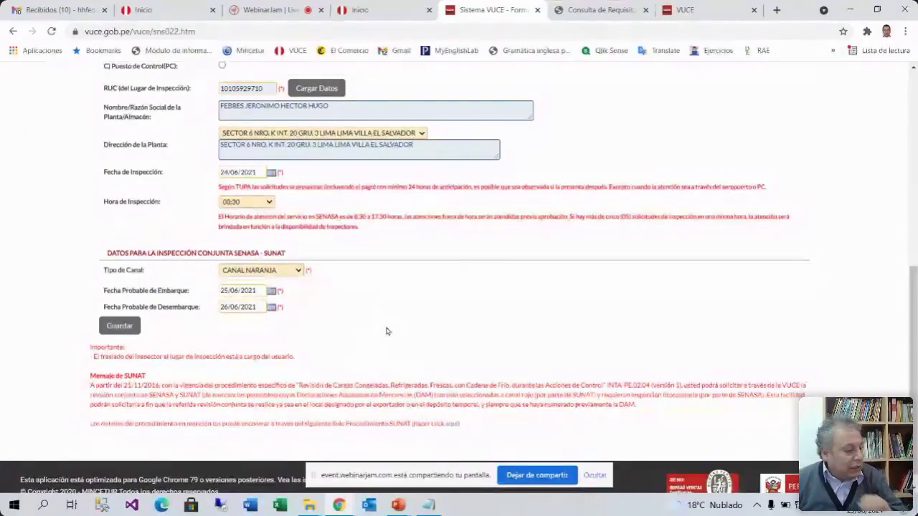
left_click(120, 327)
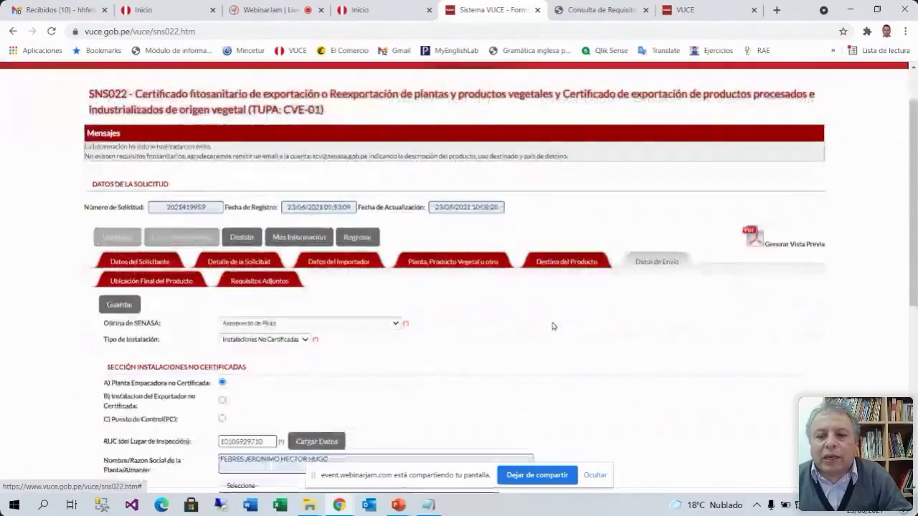
Review the save confirmation and open the Ubicación Final del Producto section
scroll(553, 328, "down", 2)
scroll(553, 328, "up", 1)
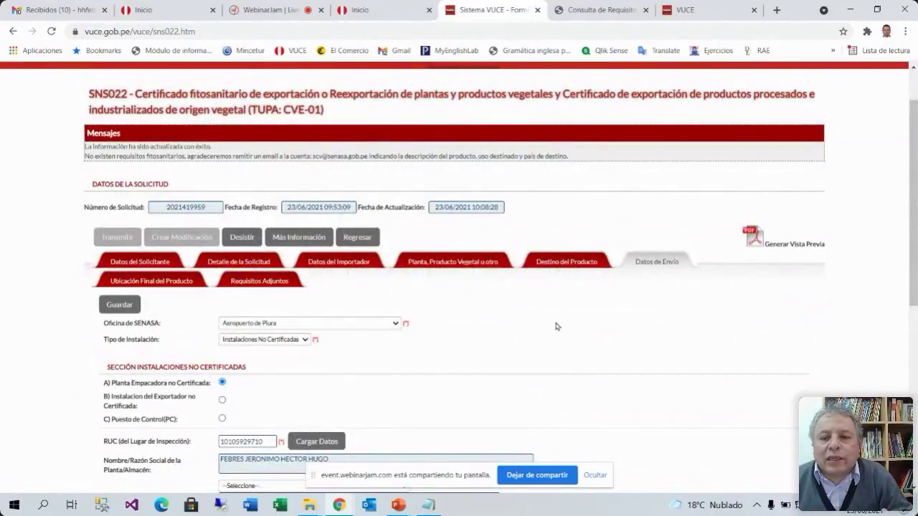
scroll(557, 328, "down", 4)
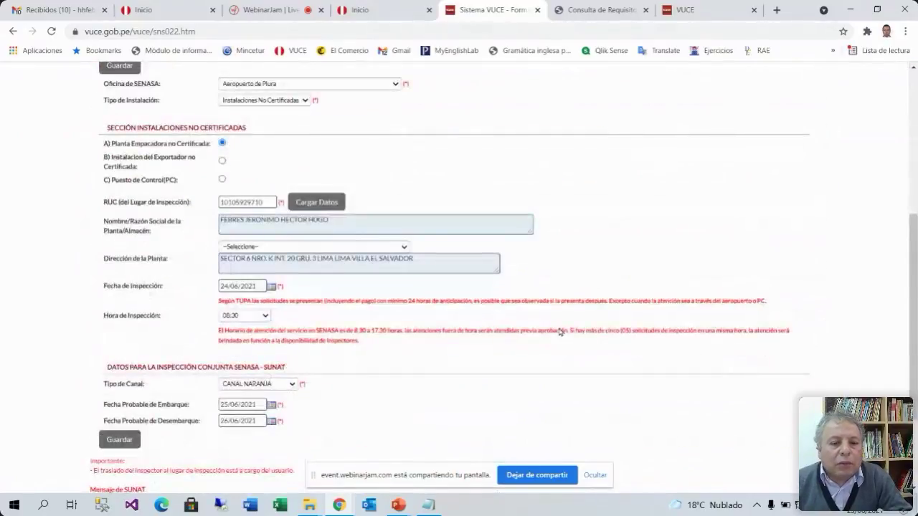
scroll(560, 332, "up", 3)
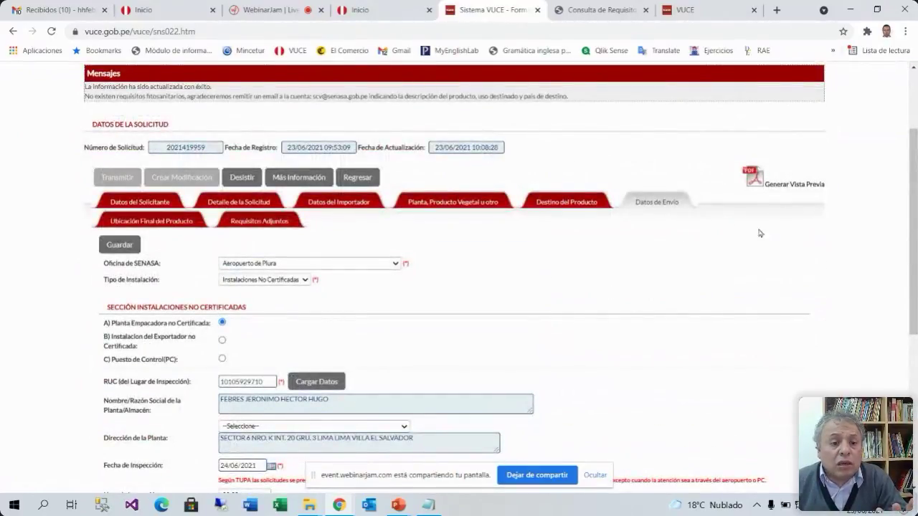
left_click(172, 224)
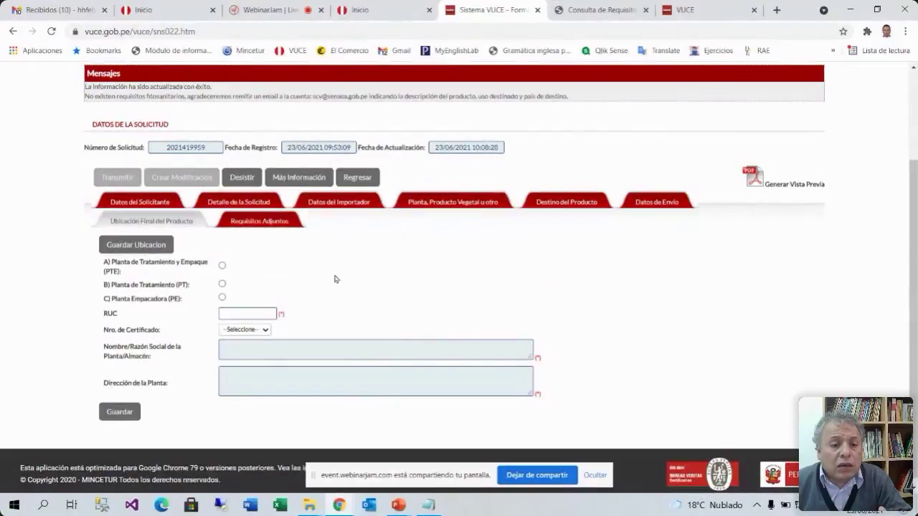
Choose Planta de Tratamiento y Empaque (PTE) as final location, enter the plant's RUC, and check the empty certificate list
left_click(222, 266)
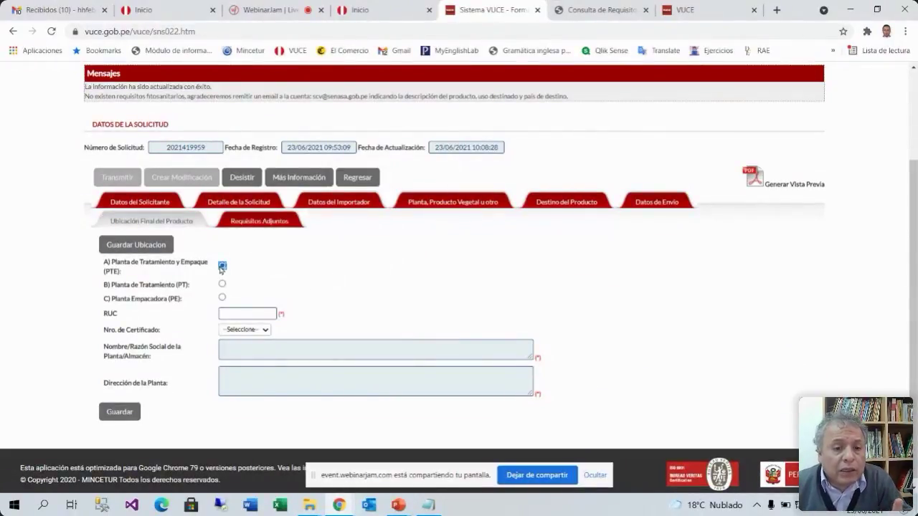
left_click(242, 313)
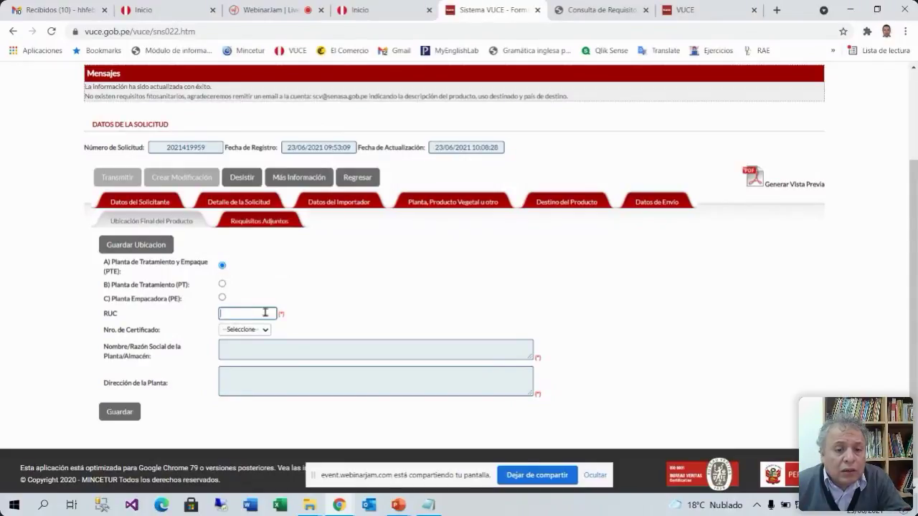
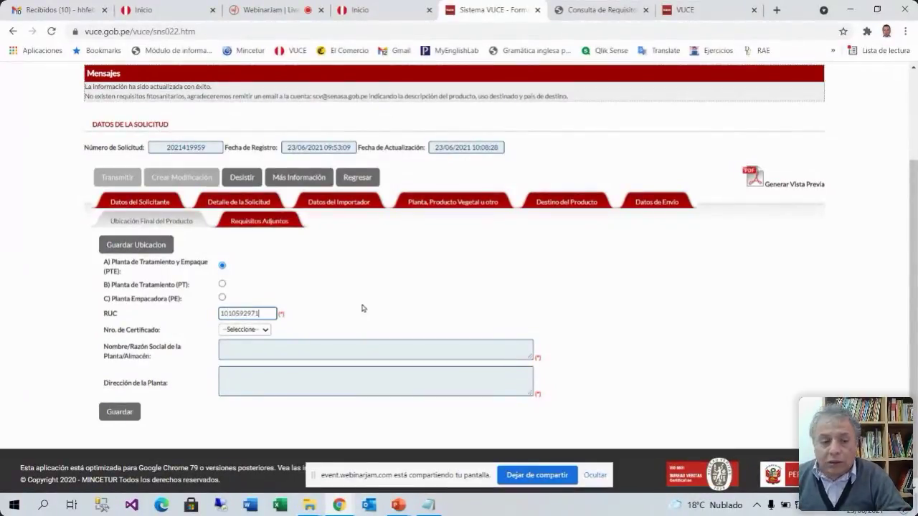
left_click(264, 331)
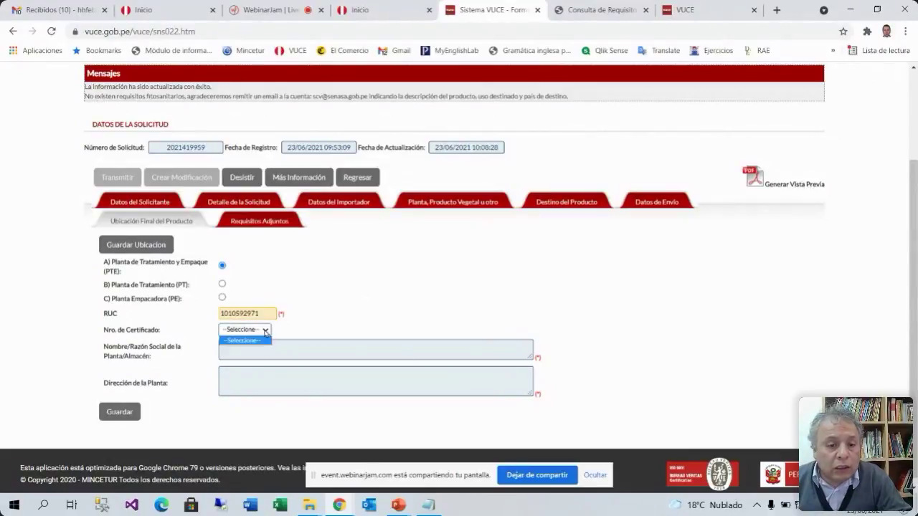
left_click(258, 342)
left_click(262, 331)
left_click(251, 342)
left_click(267, 332)
left_click(267, 333)
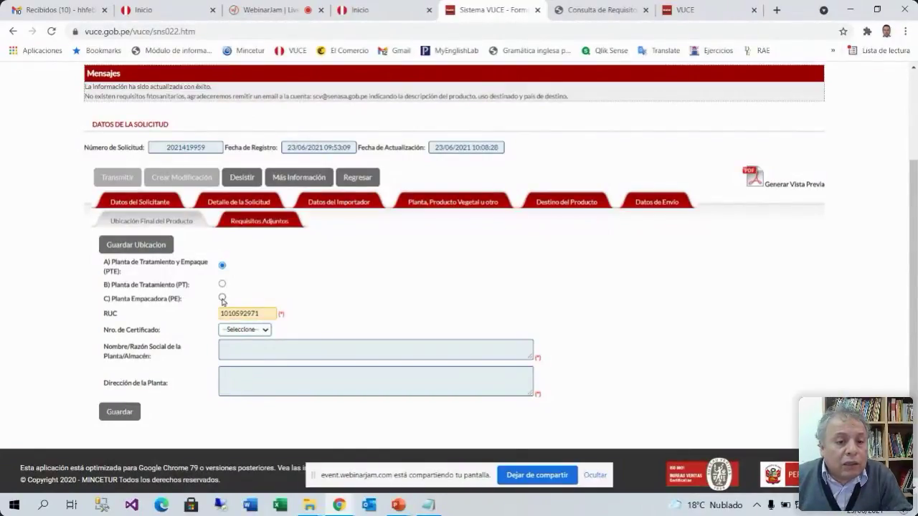
Visit the required attachments section, then return to Ubicación Final and recheck the certificate number list
left_click(260, 221)
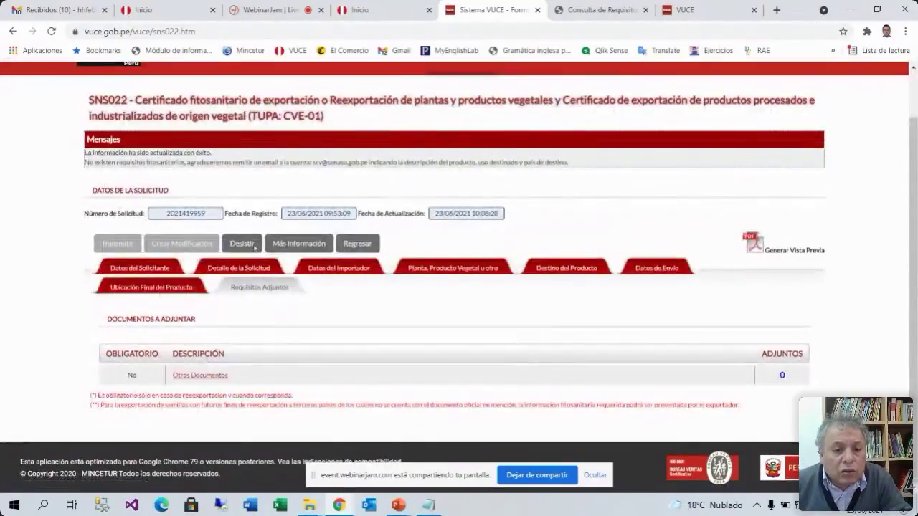
left_click(180, 288)
scroll(277, 405, "down", 1)
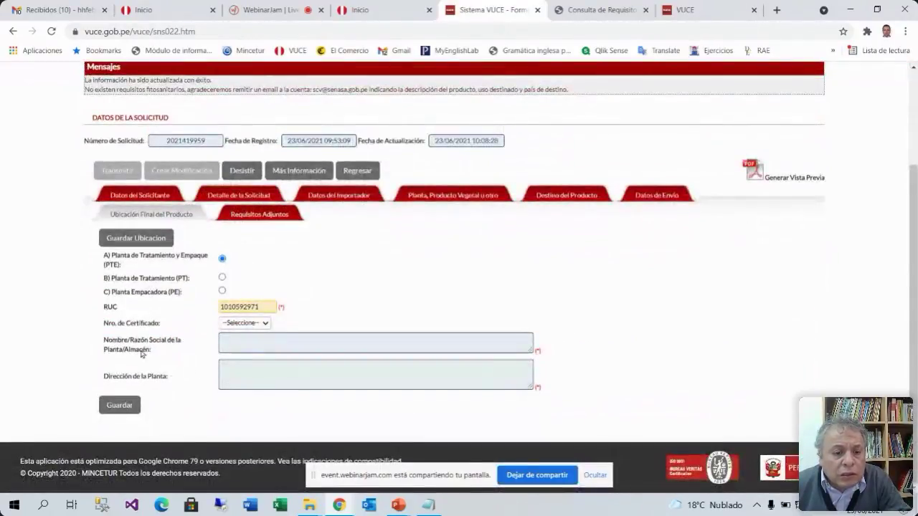
left_click(266, 323)
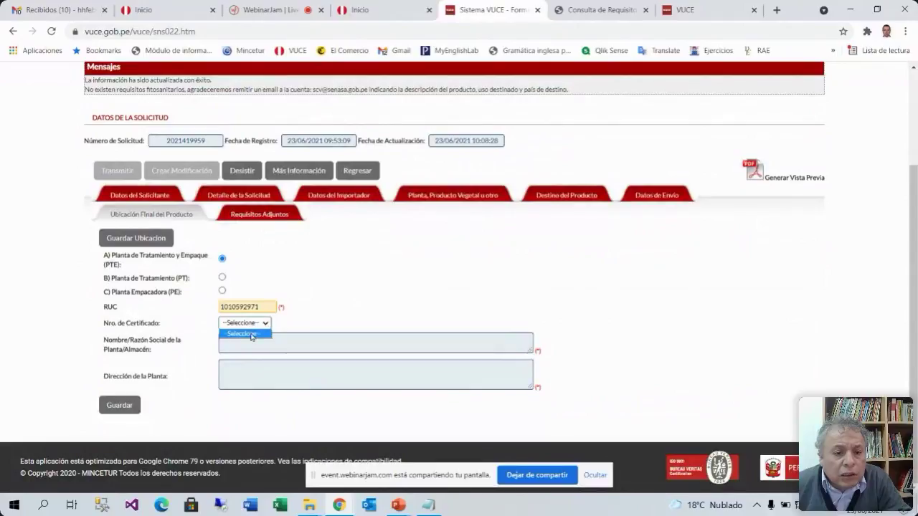
left_click(251, 332)
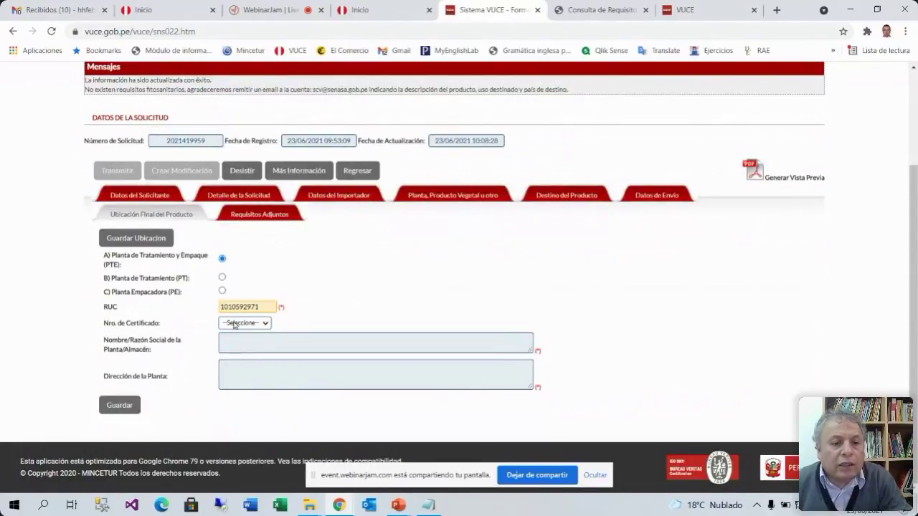
Save the final product location and dismiss the missing plant data and no-certificates warnings
left_click(119, 406)
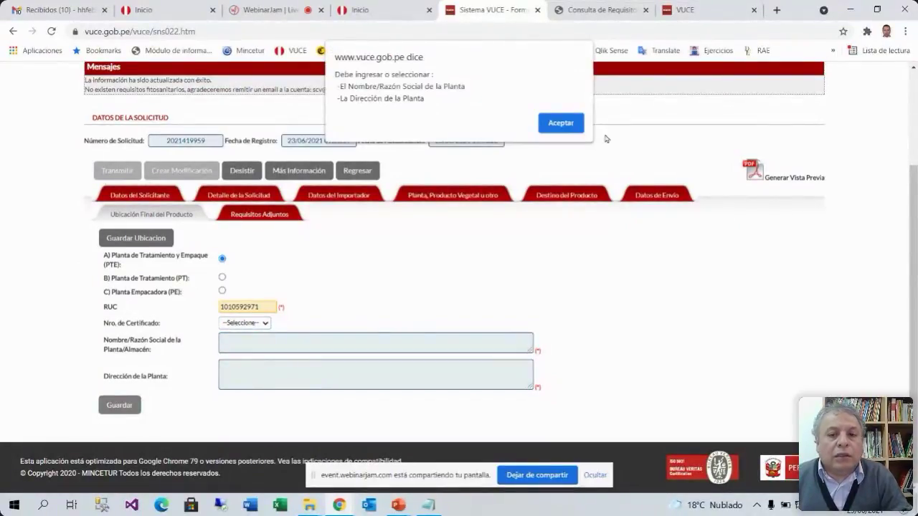
left_click(562, 125)
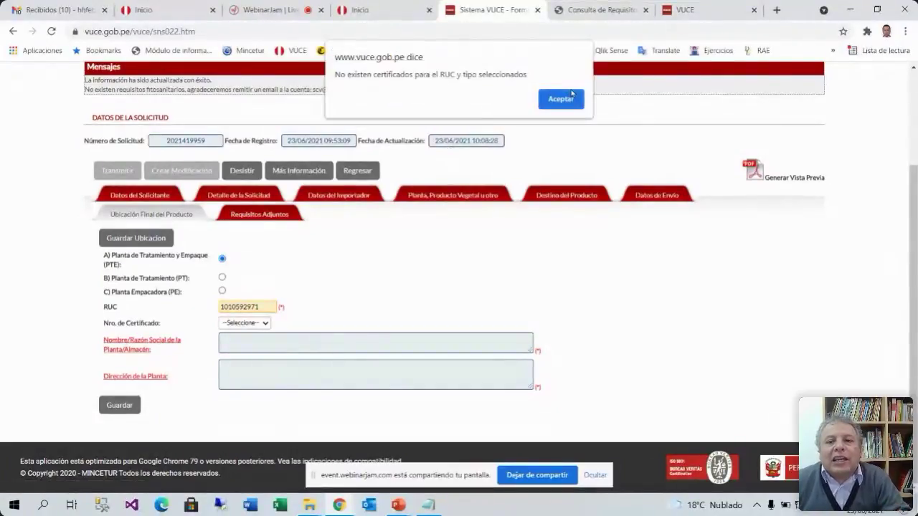
left_click(556, 99)
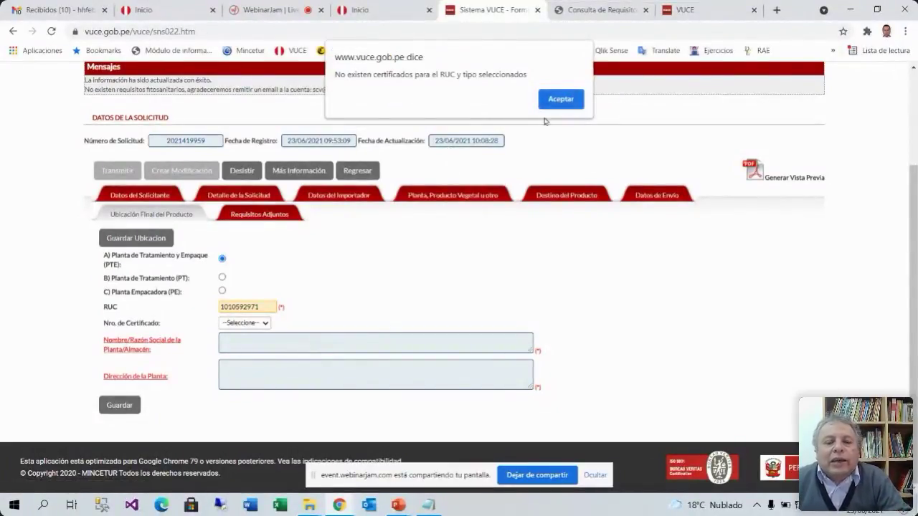
left_click(557, 100)
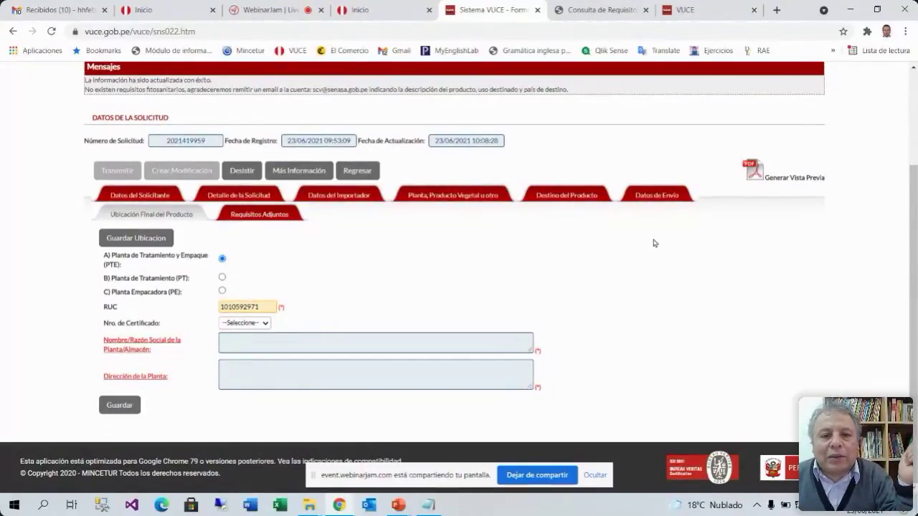
Show Destino del Producto with COMERCIALIZACION, CHINA, AEREO, Aeropuerto de Piura and BEIJING
left_click(572, 199)
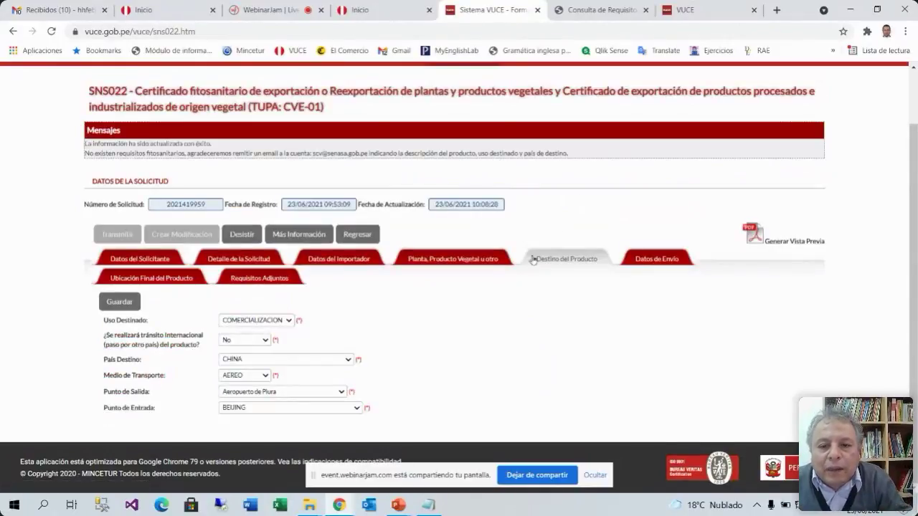
left_click(484, 262)
left_click(559, 265)
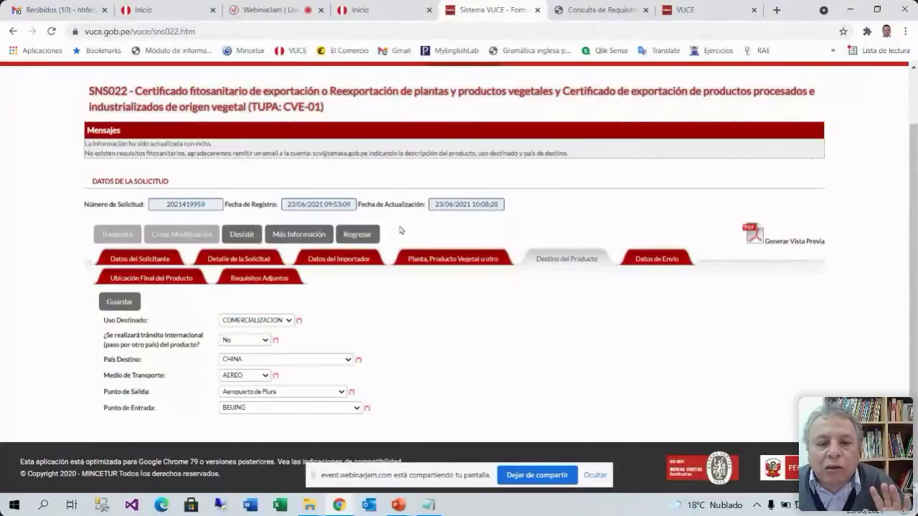
left_click(428, 507)
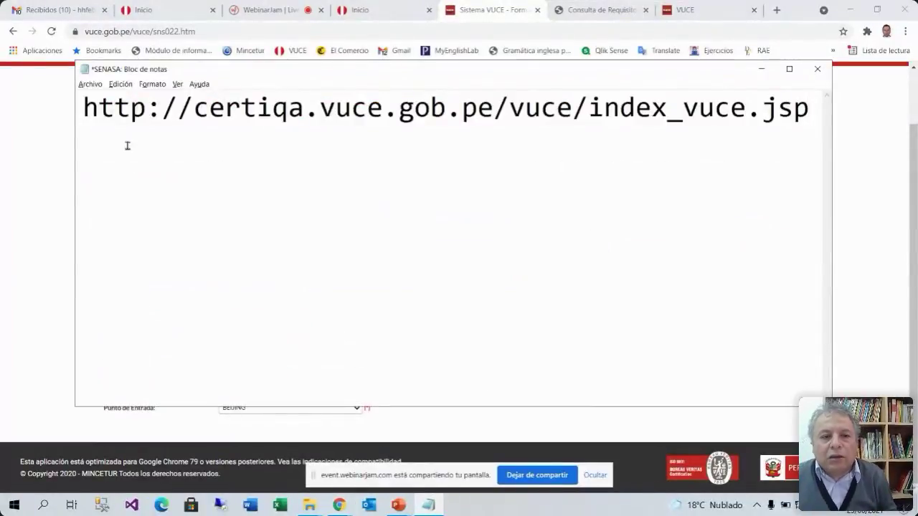
left_click_drag(83, 108, 856, 108)
key("ctrl+c")
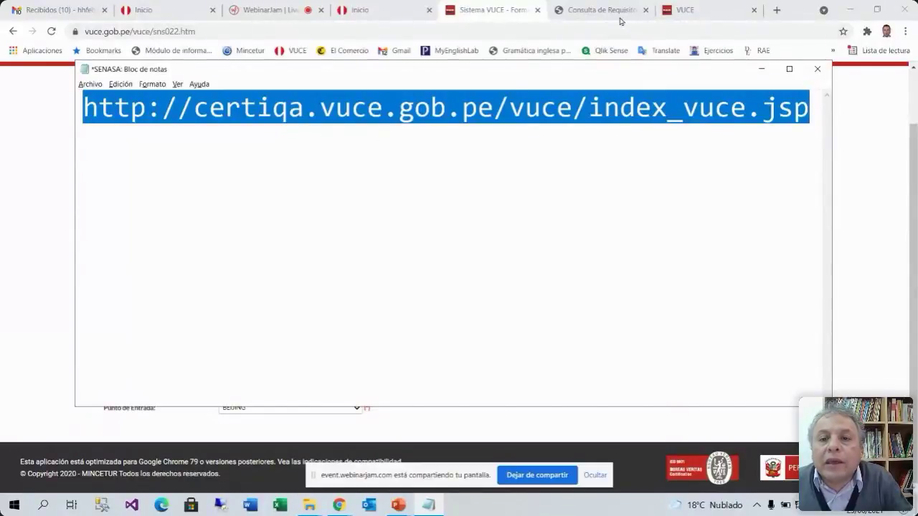
left_click(505, 14)
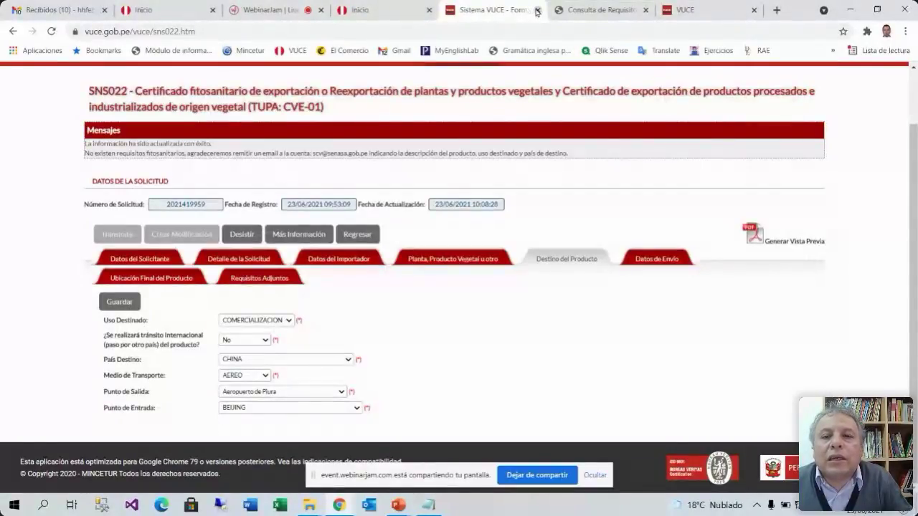
scroll(862, 154, "up", 2)
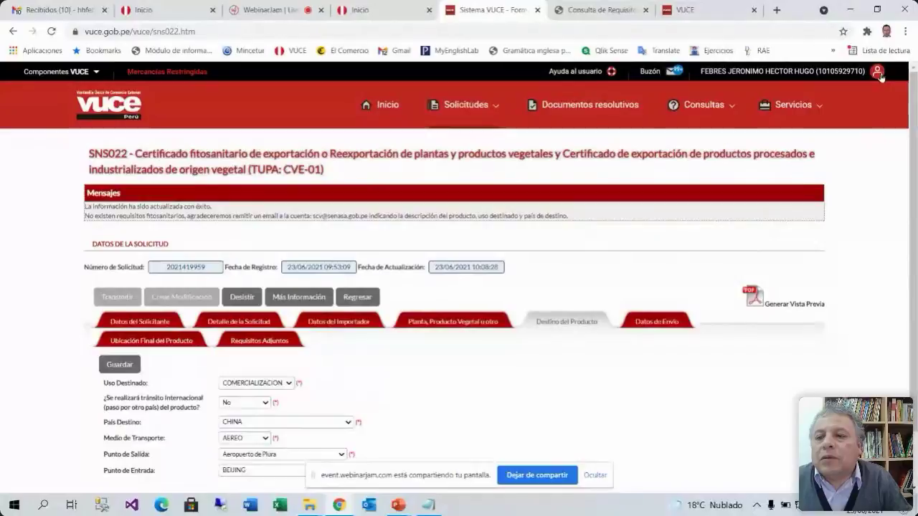
Sign out of VUCE with Cerrar Sesión and close the welcome page
left_click(876, 72)
left_click(825, 118)
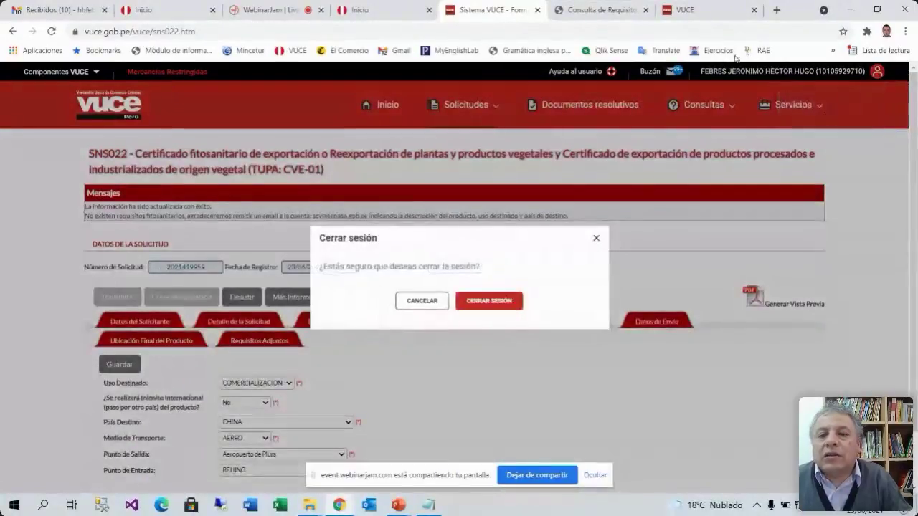
left_click(473, 301)
left_click(688, 11)
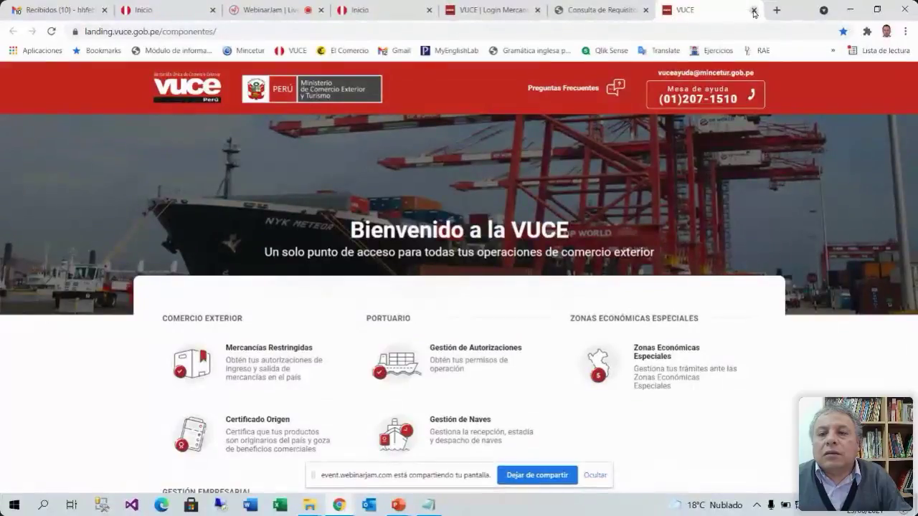
left_click(754, 10)
Load the certiqa test portal in a new tab, sign in, and zoom the page in
left_click(776, 10)
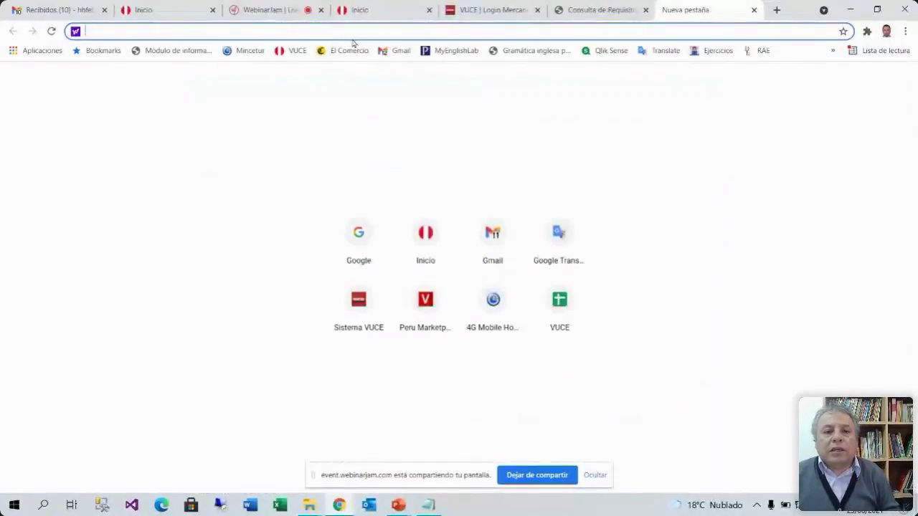
key("ctrl+v")
key("Return")
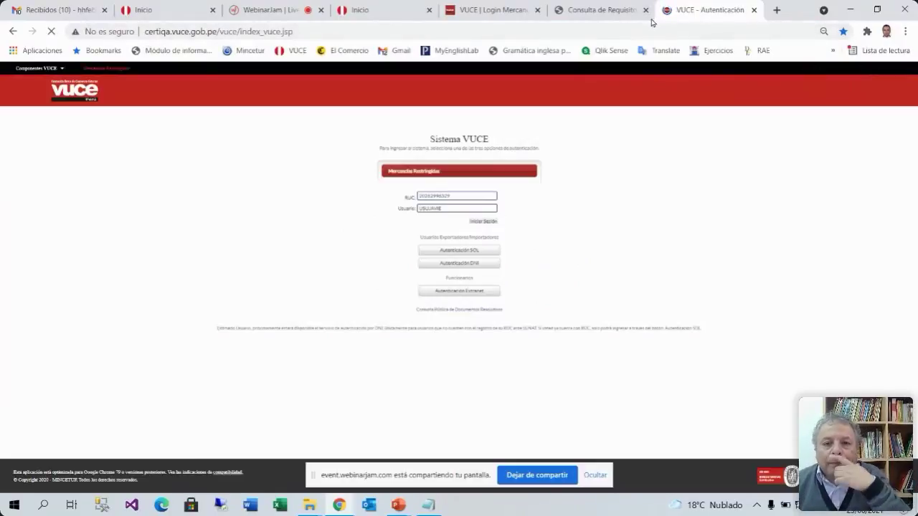
left_click(484, 222)
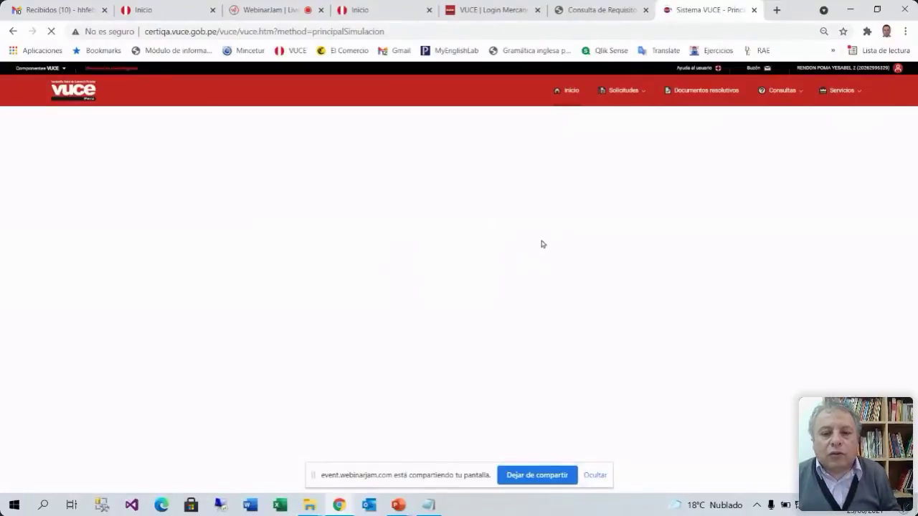
key("ctrl+plus")
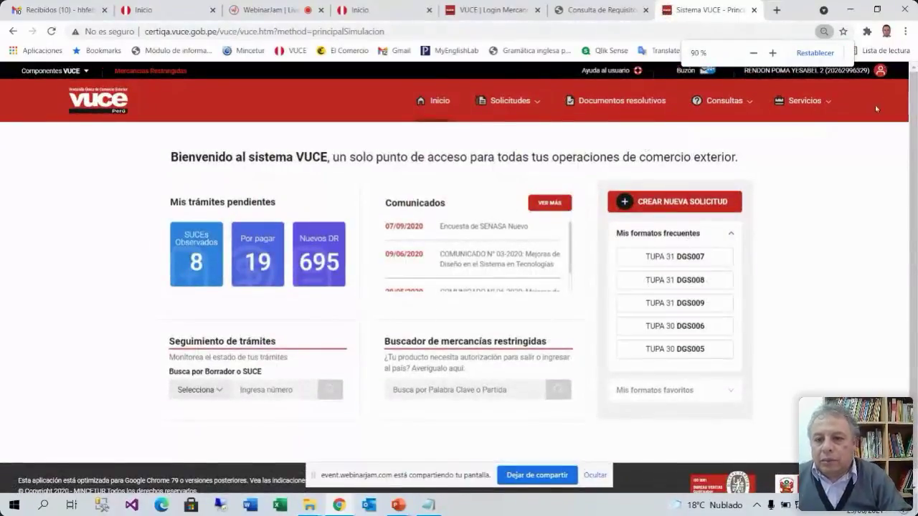
Start a new SENASA request by searching for format SNS022 and choosing Iniciar Solicitud
left_click(526, 102)
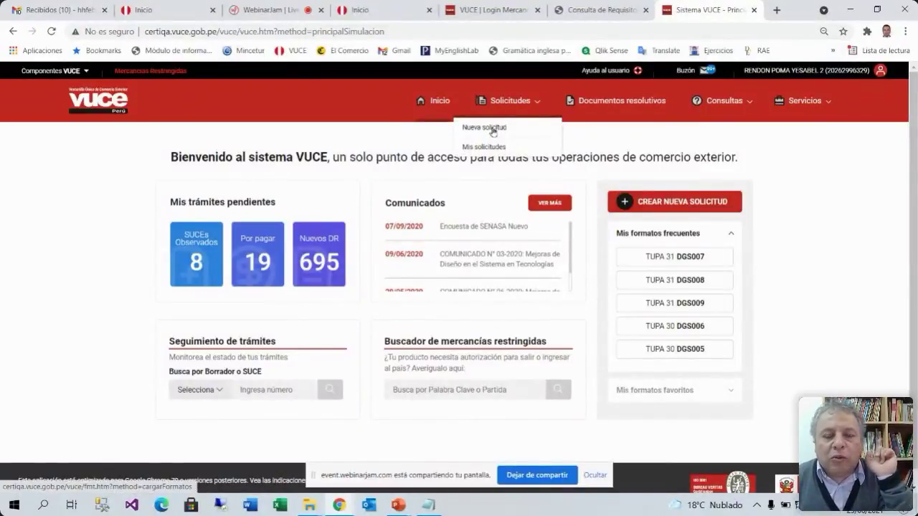
left_click(493, 129)
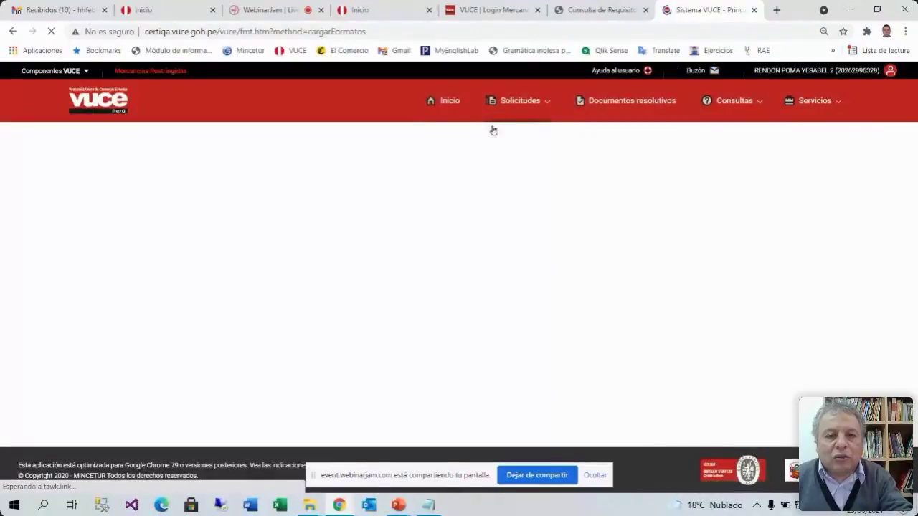
scroll(545, 222, "down", 1)
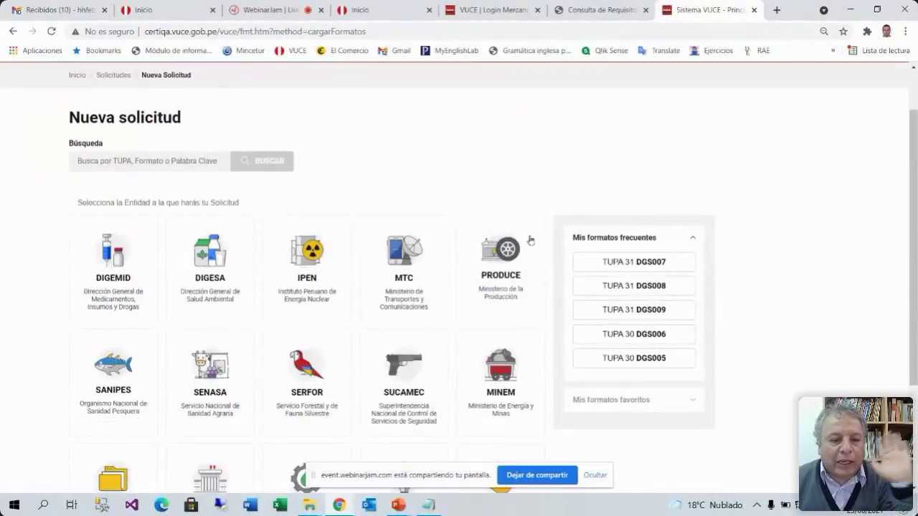
left_click(213, 374)
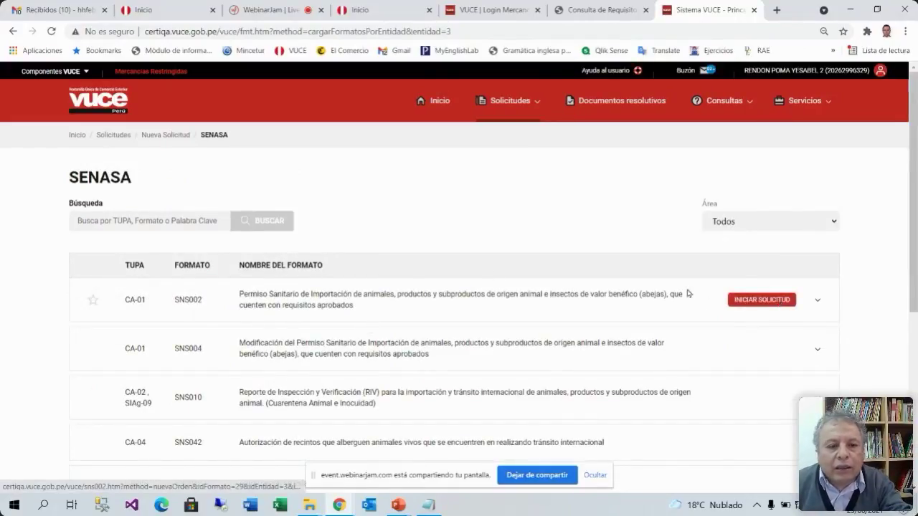
left_click(189, 222)
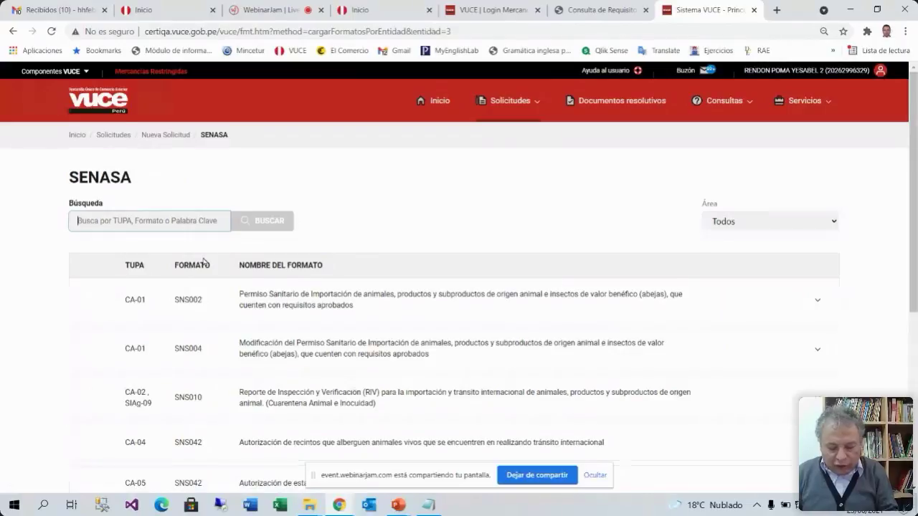
type("sns022")
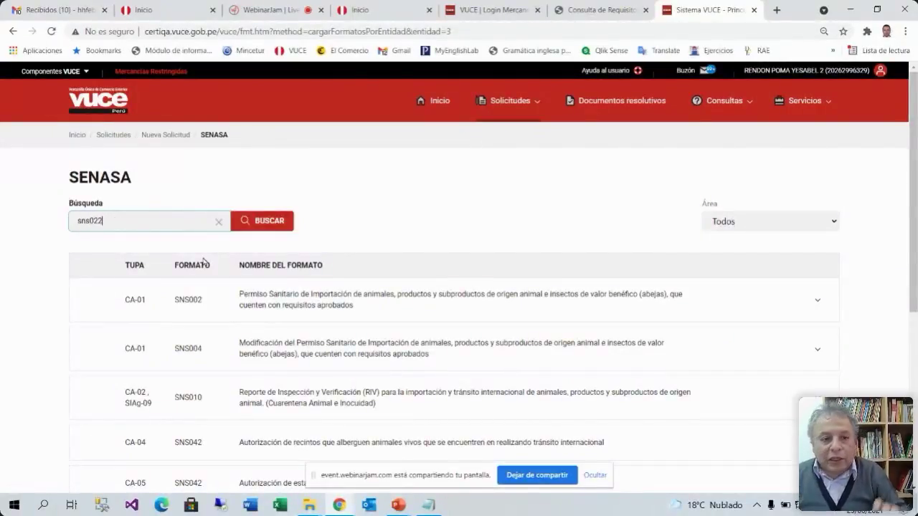
left_click(271, 221)
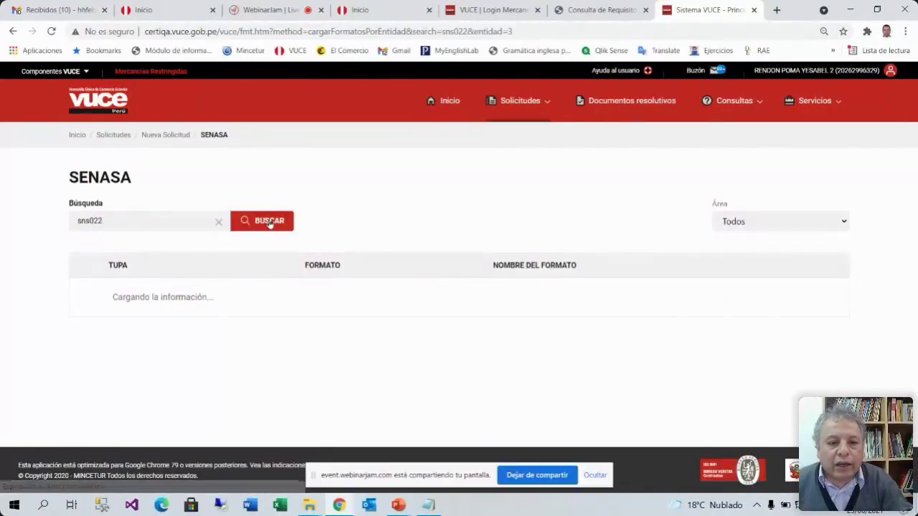
left_click(764, 301)
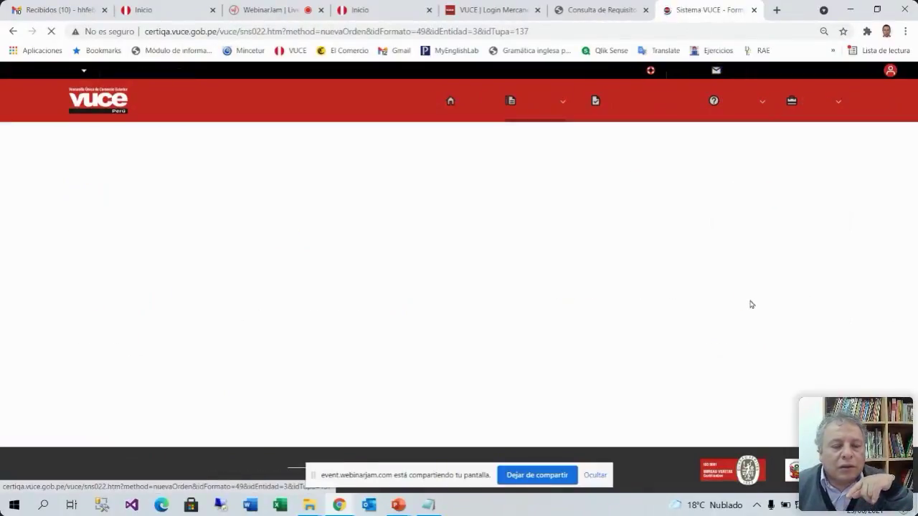